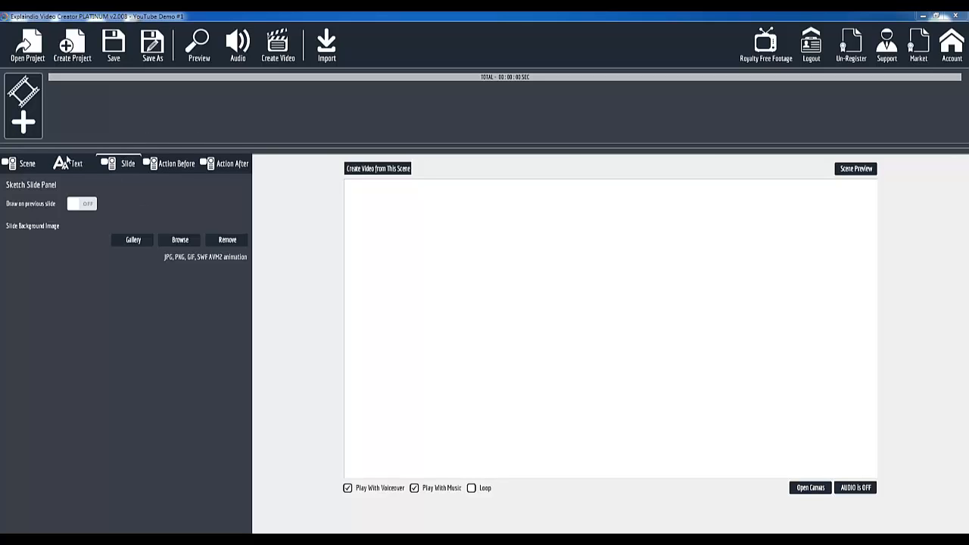
Step: Create a new scene and open the Explaindio slide library for adding a slide to its canvas
left_click(23, 124)
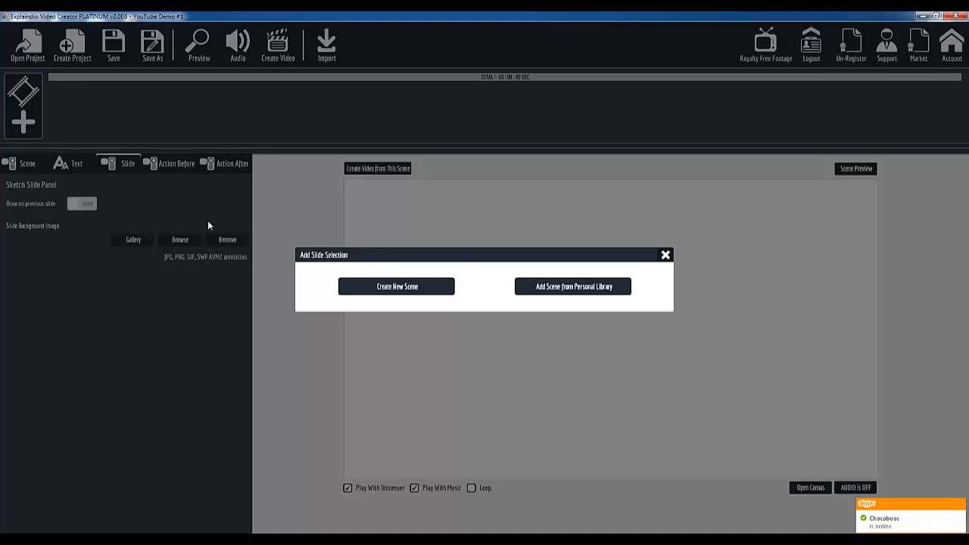
left_click(374, 291)
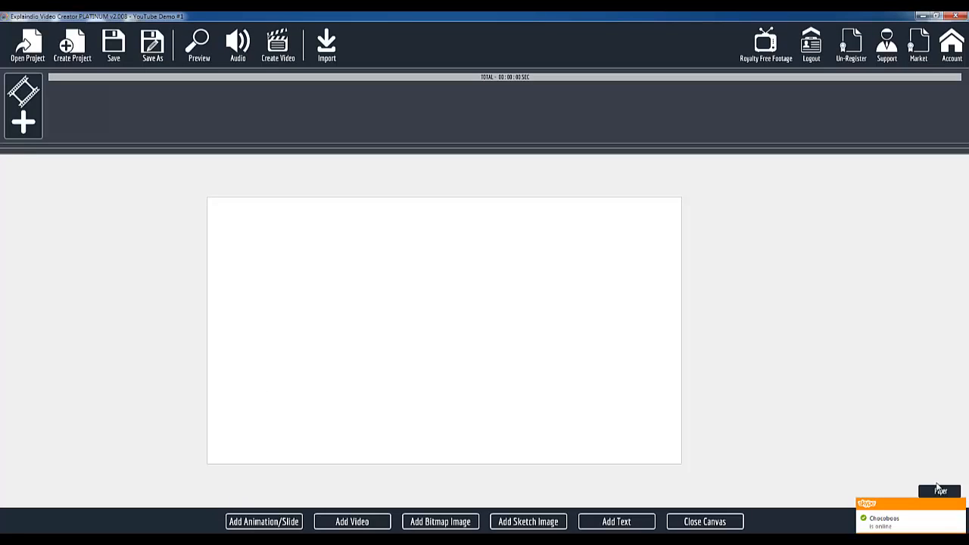
left_click(958, 506)
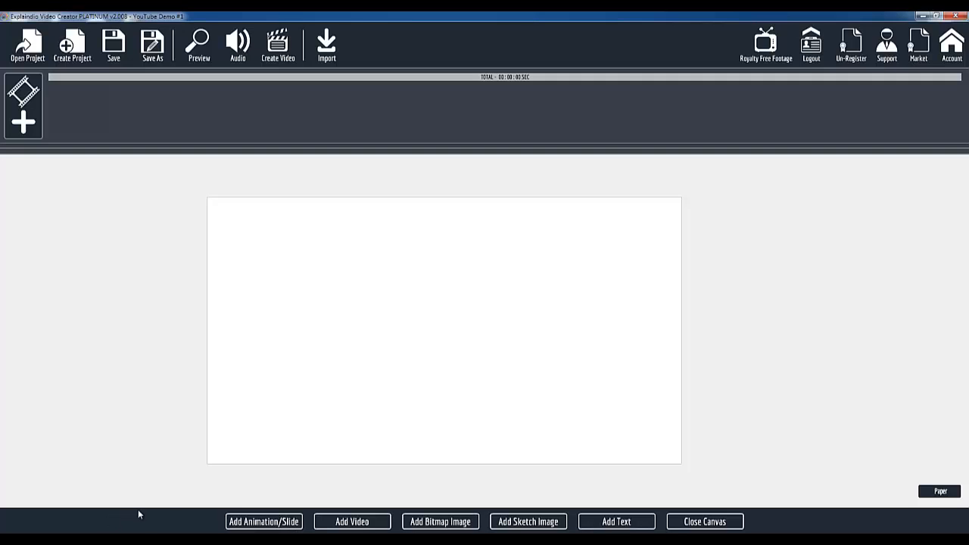
left_click(244, 525)
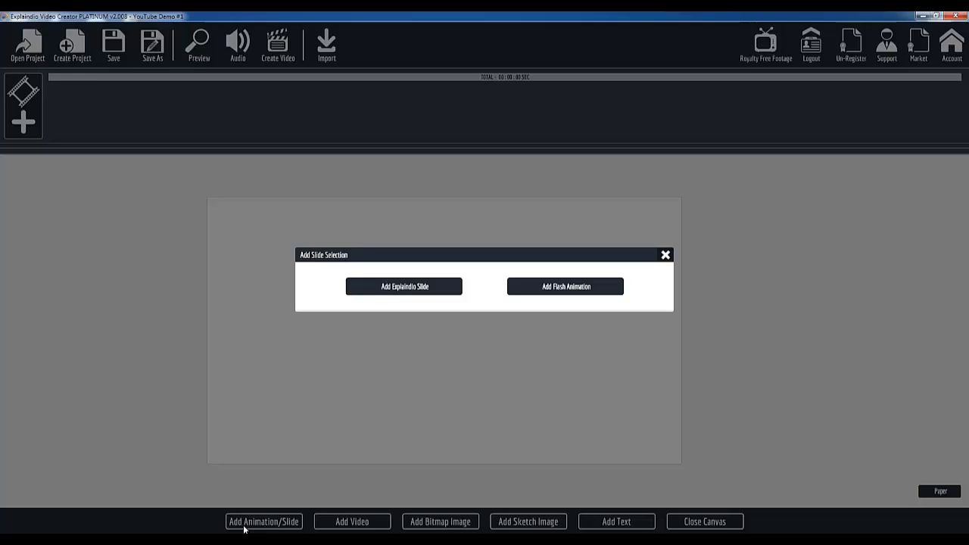
left_click(381, 293)
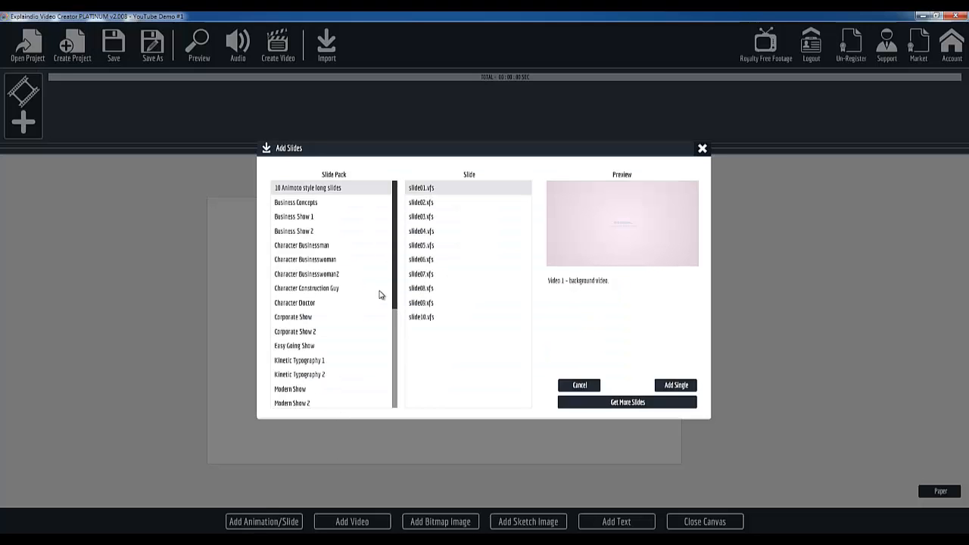
Step: Browse the slide packs, previewing ones such as Character Businessman, Product Show, Photo Show 3 and Kinetic Typography 2
left_click(319, 247)
left_click_drag(394, 274, 404, 385)
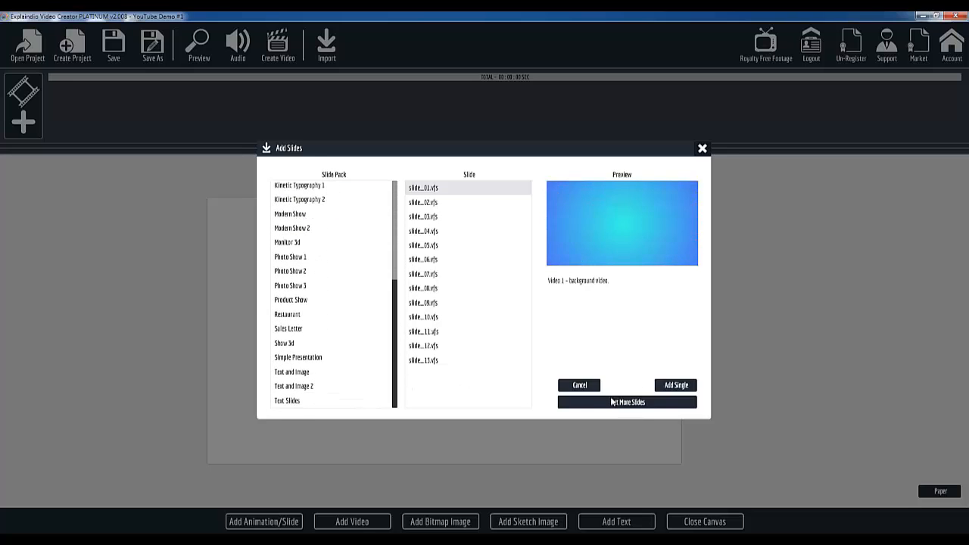
left_click(295, 299)
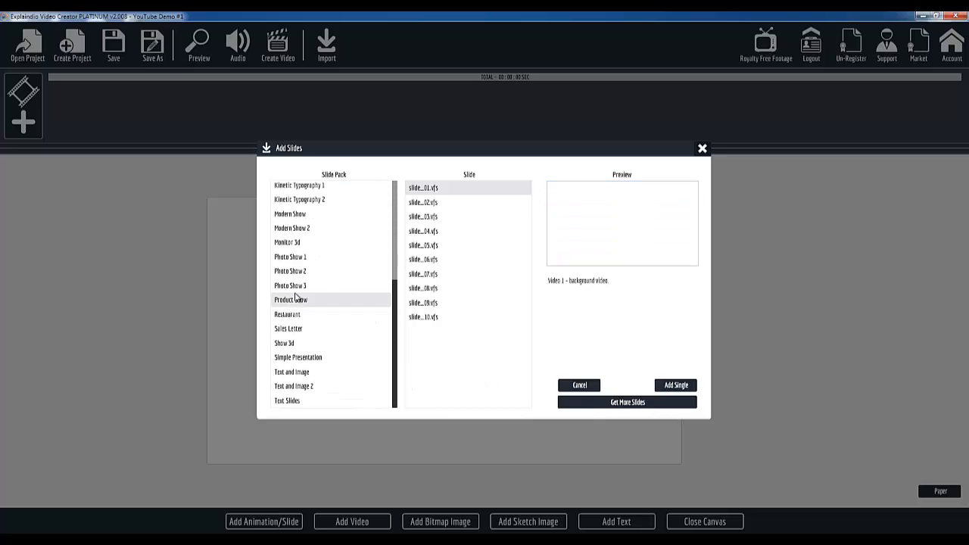
left_click(308, 286)
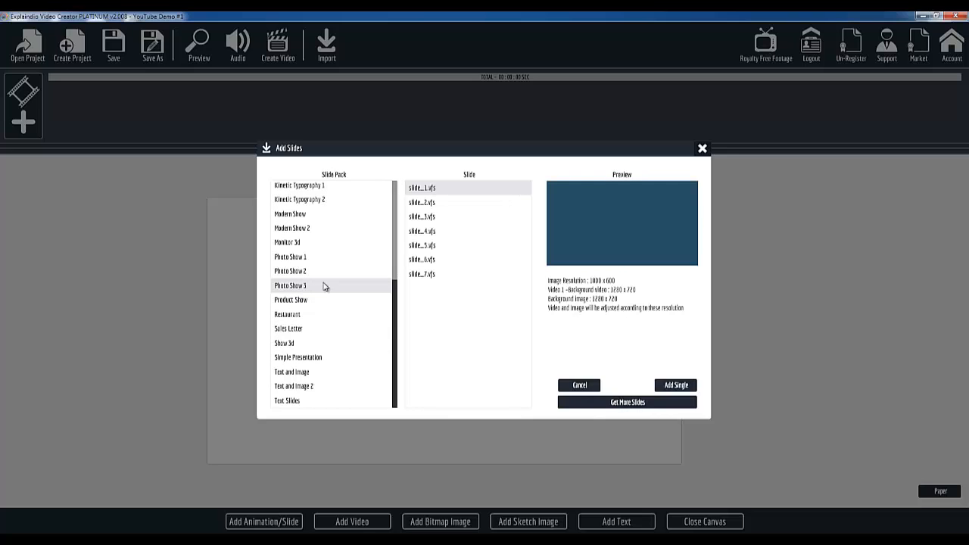
left_click(312, 231)
scroll(310, 250, "up", 1)
left_click(307, 214)
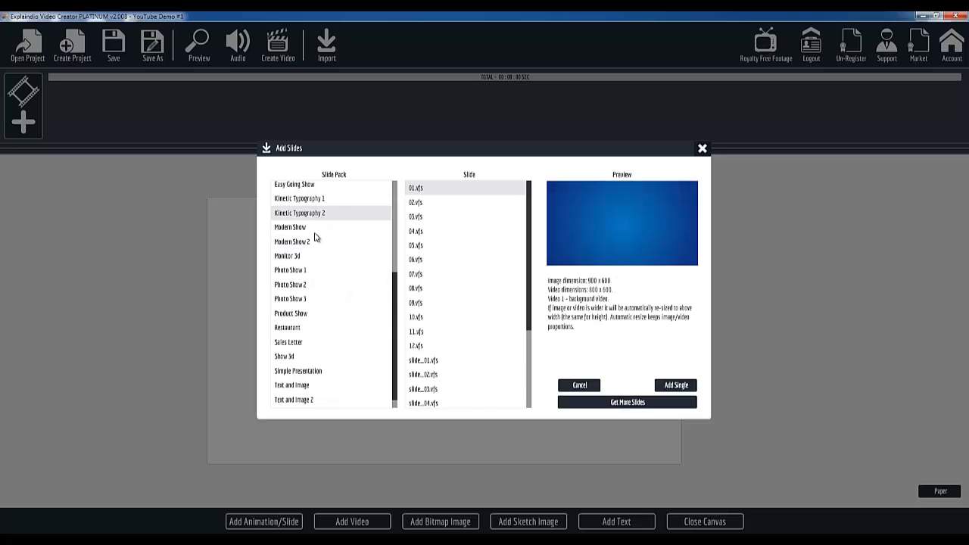
scroll(316, 238, "up", 8)
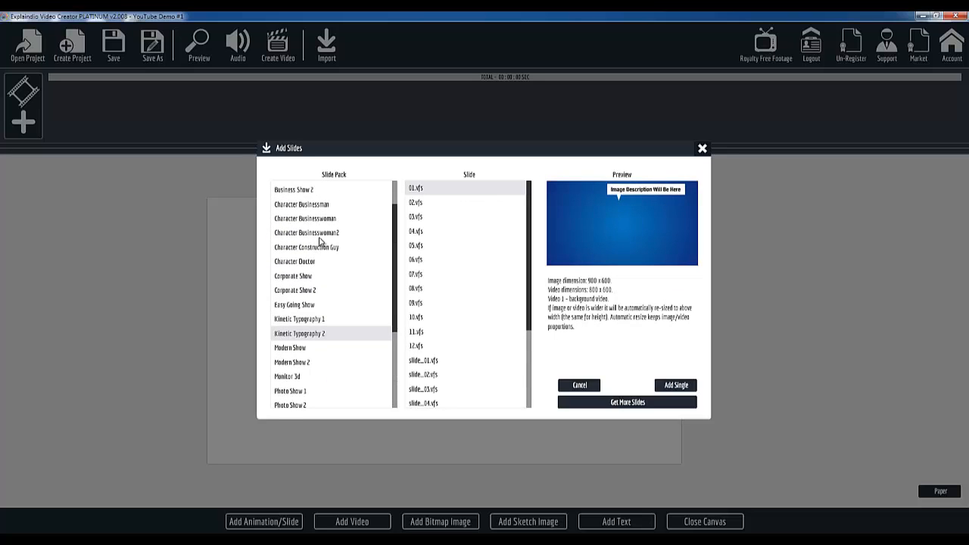
Step: Preview slides of the Character Businesswoman2 pack and choose slide_01.vfs as the single slide to import
left_click(319, 236)
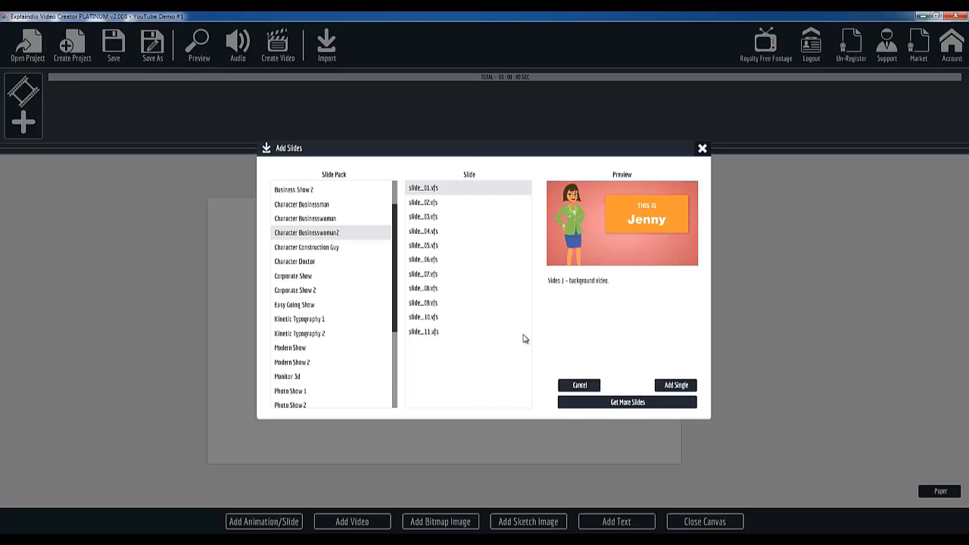
left_click(442, 204)
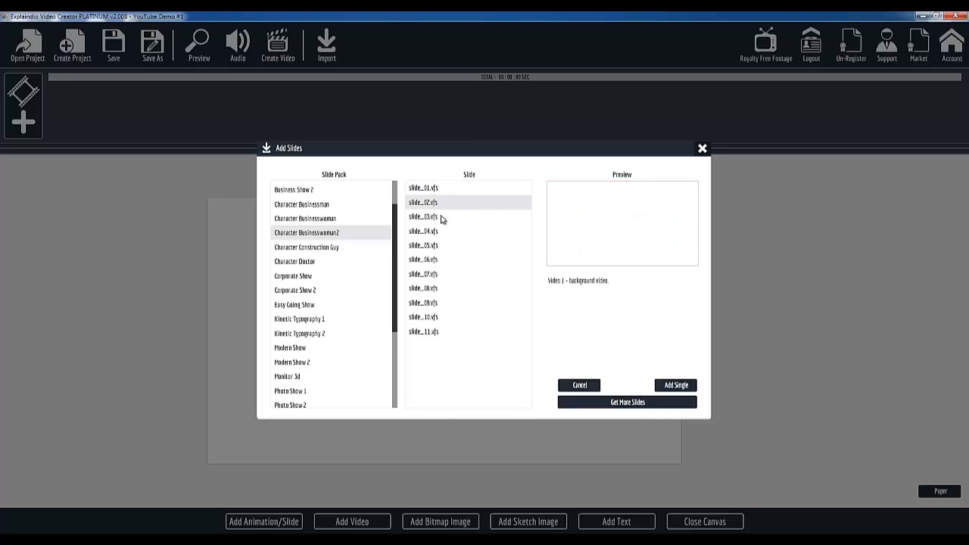
left_click(441, 217)
left_click(435, 232)
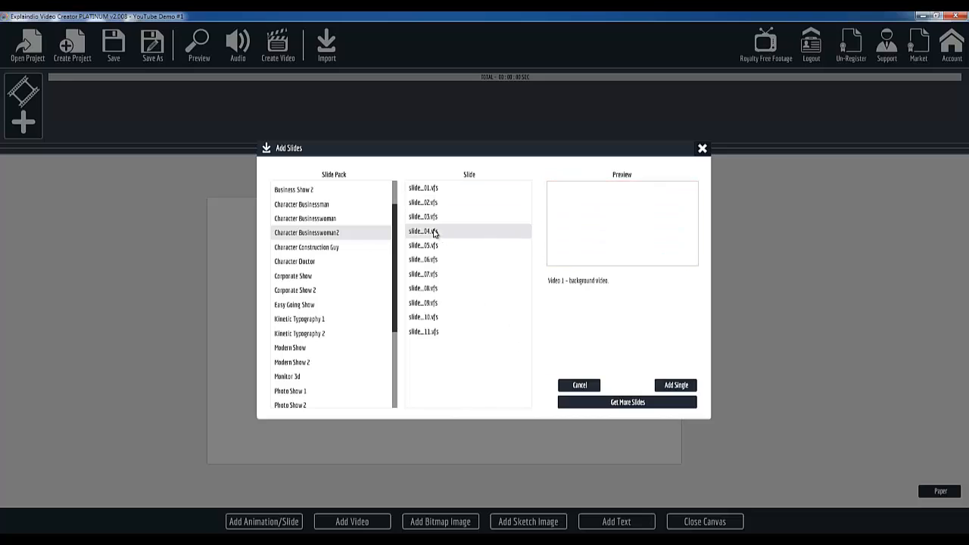
left_click(428, 190)
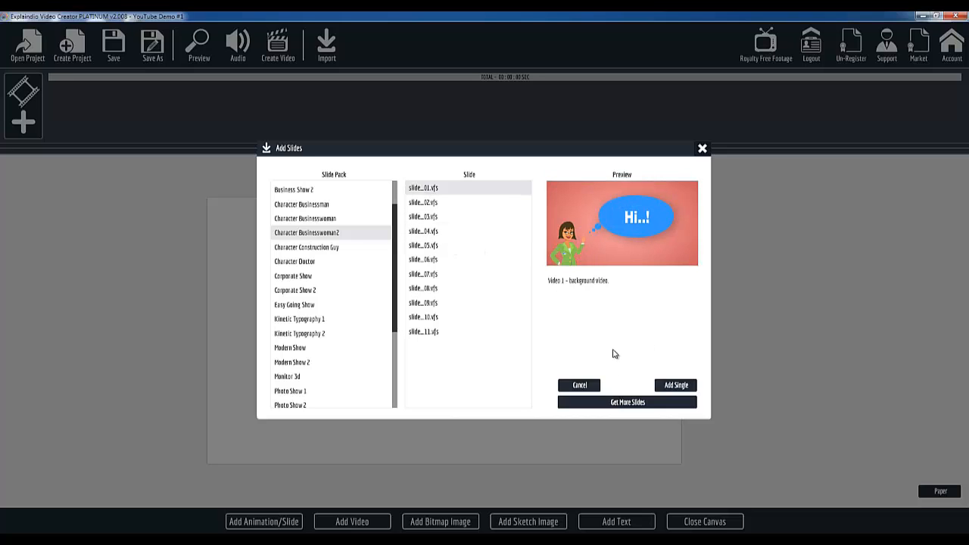
left_click(676, 385)
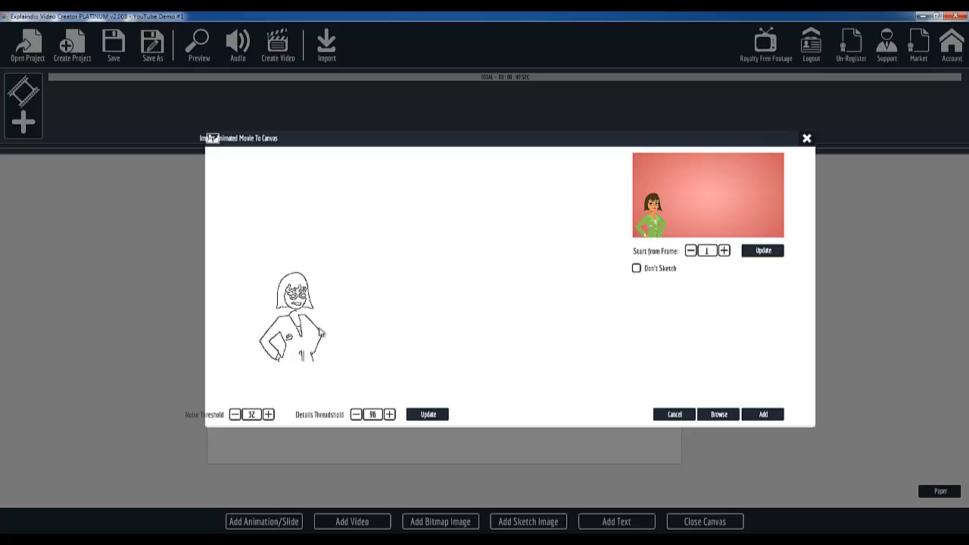
Step: Preview the slide's opening frames by raising the start frame to 8, and return it to 1
left_click(724, 250)
left_click(723, 251)
double_click(723, 250)
double_click(723, 251)
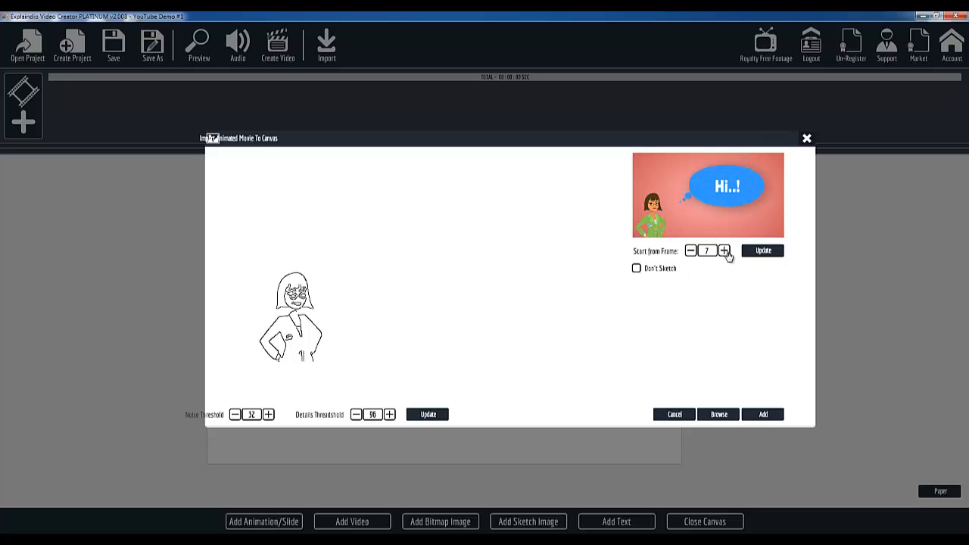
left_click(724, 250)
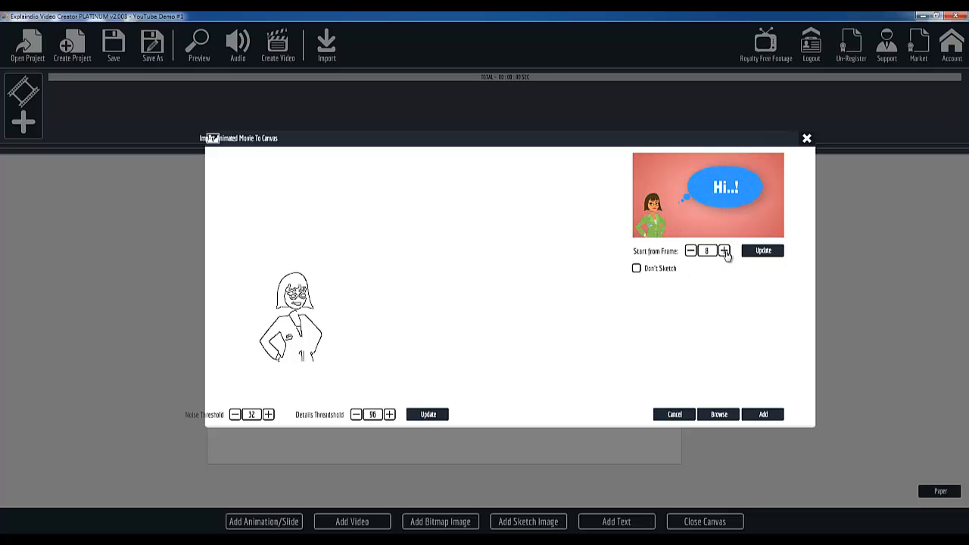
left_click(691, 251)
left_click(691, 251)
left_click(691, 251)
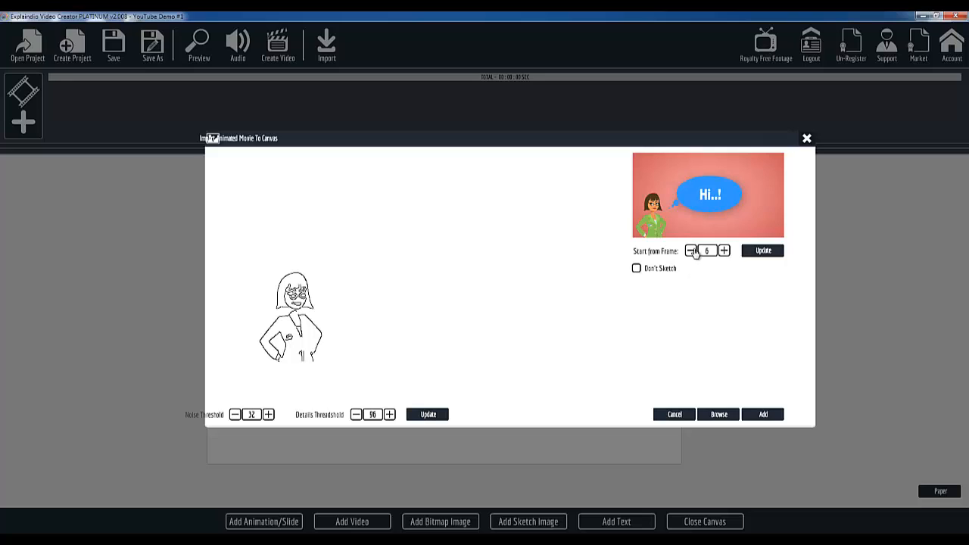
left_click(691, 251)
left_click(691, 251)
left_click(691, 252)
left_click(691, 252)
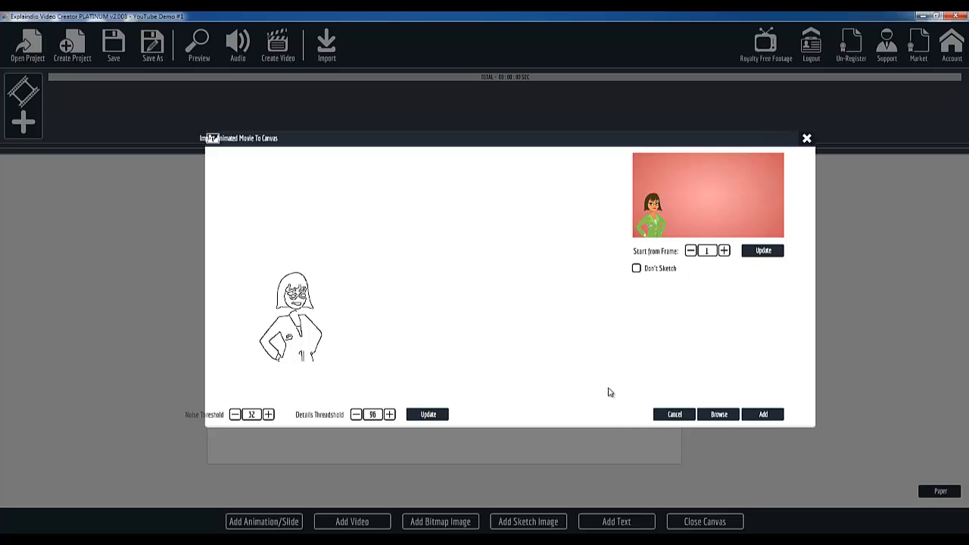
Step: Add the animated slide to the canvas and place a new text object in the canvas's upper-right corner
left_click(754, 418)
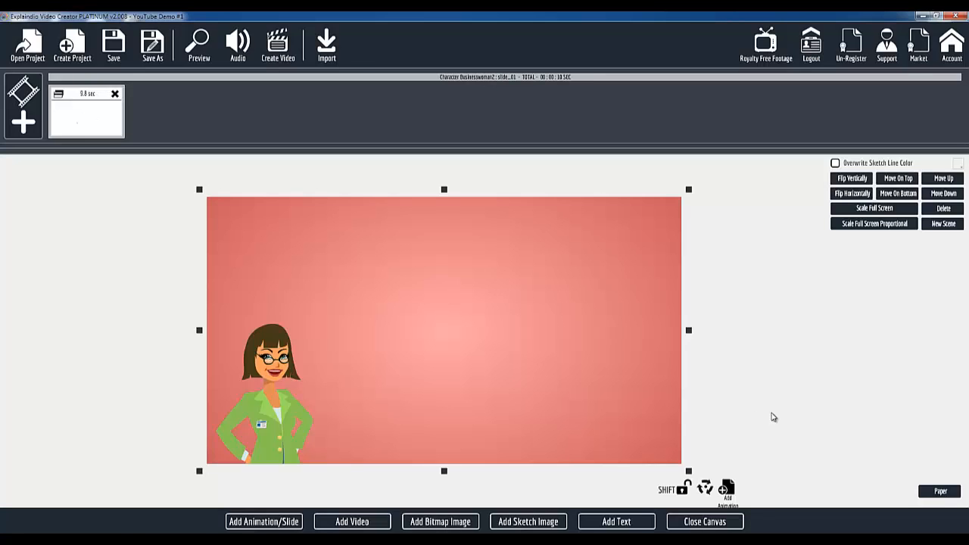
left_click(604, 527)
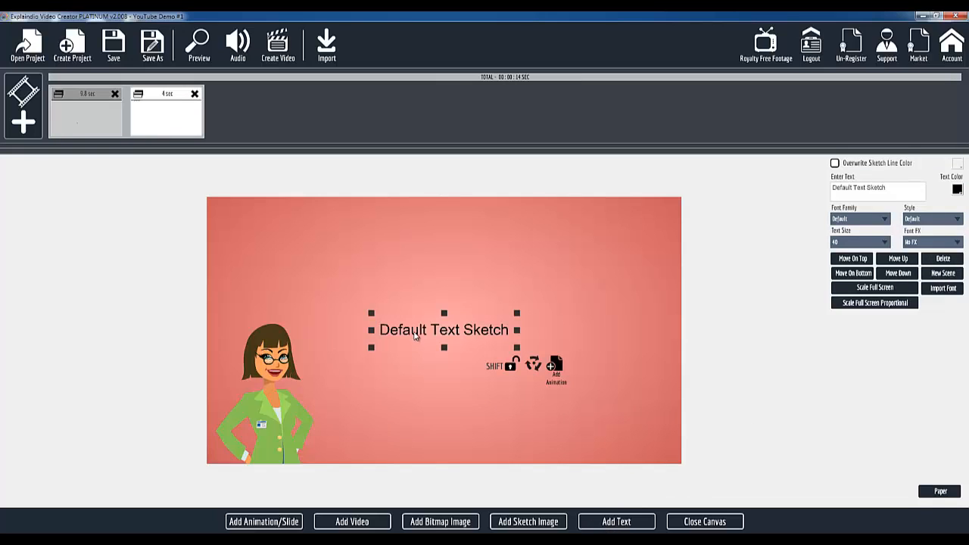
left_click_drag(419, 330, 579, 221)
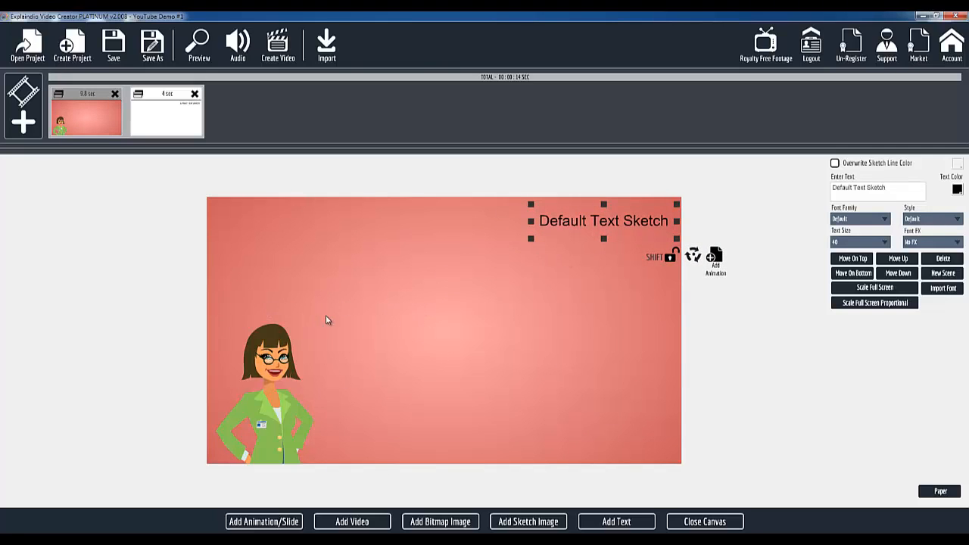
Step: Replace the default wording of the text object with "Welcome to my review"
left_click_drag(892, 188, 768, 193)
type("Welcome")
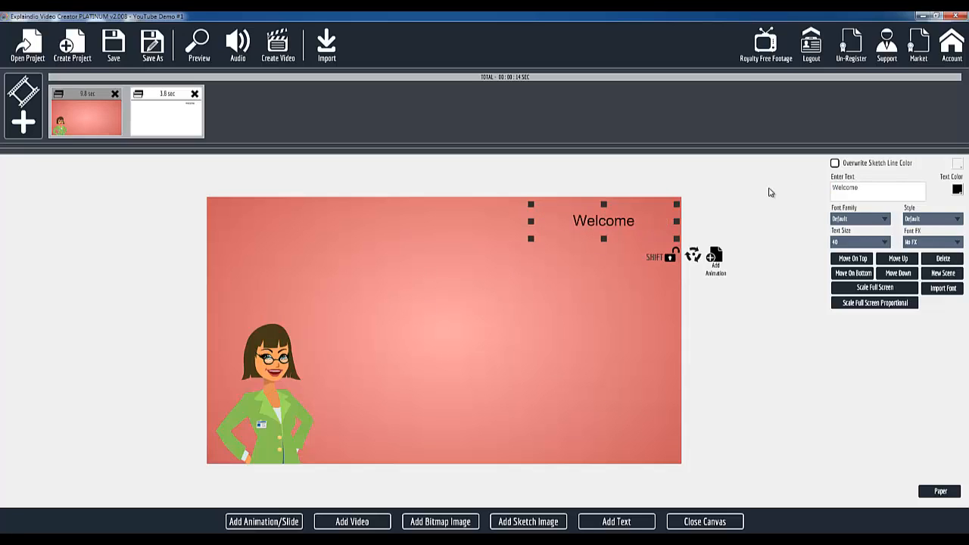
type(" t")
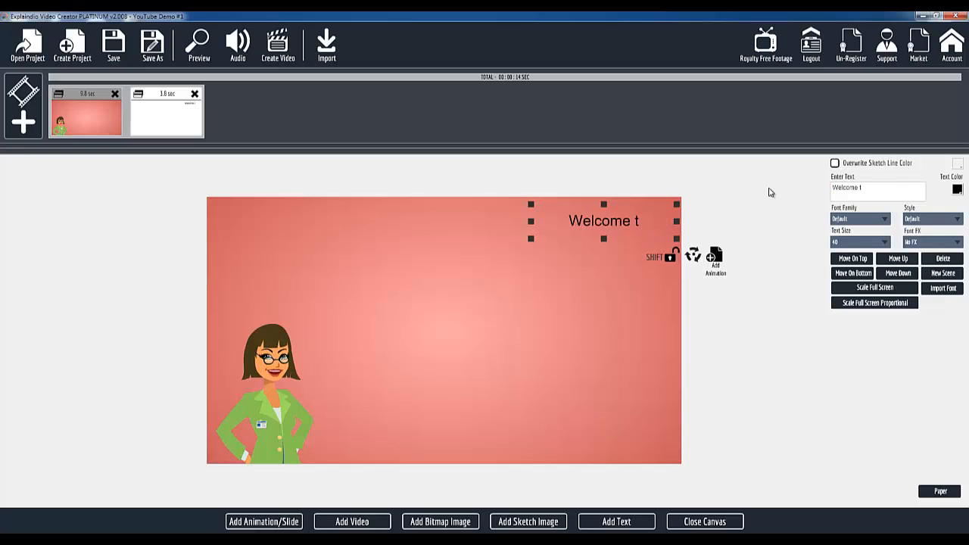
type("o my")
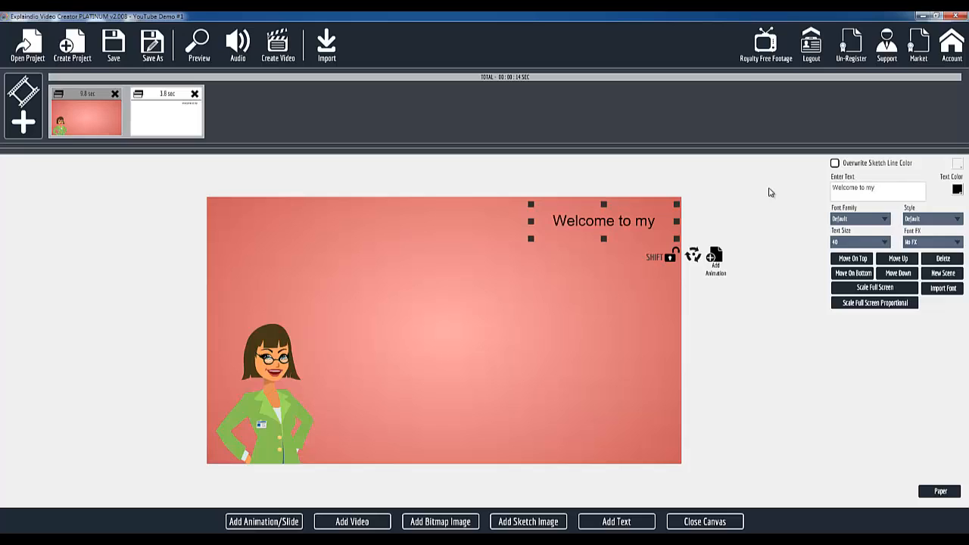
type(" rev")
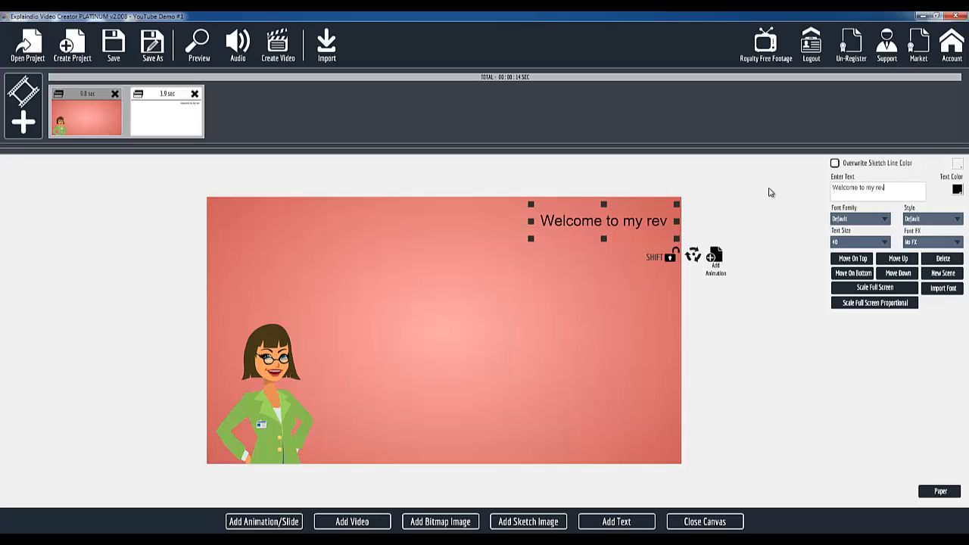
type("iew")
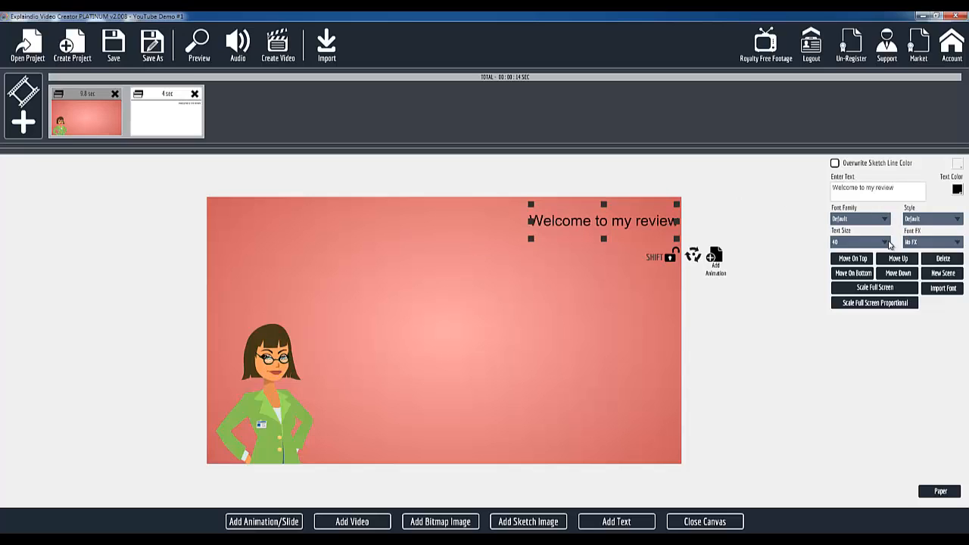
Step: Set the text size to 50 and shift the text left so it fits inside the canvas's upper-right corner
left_click(886, 243)
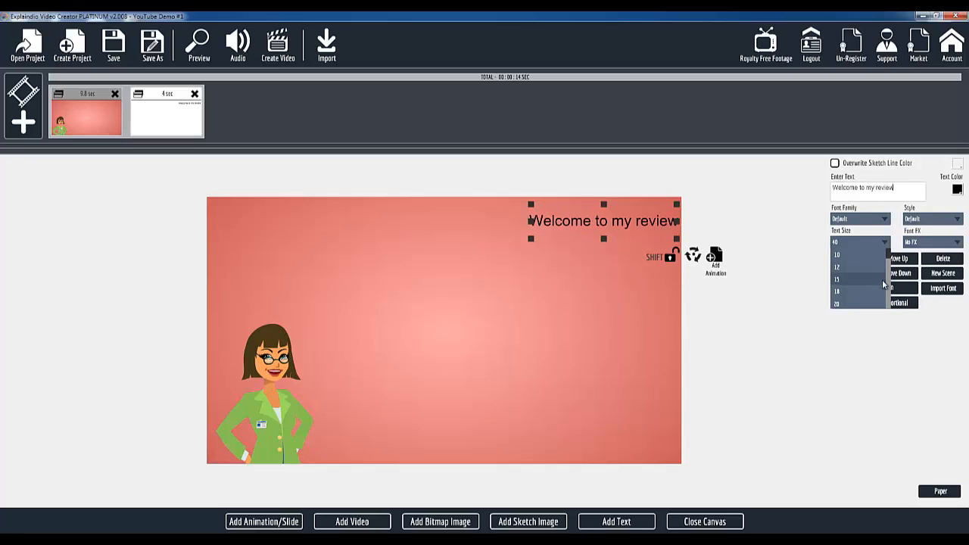
scroll(890, 261, "down", 1)
scroll(890, 261, "down", 5)
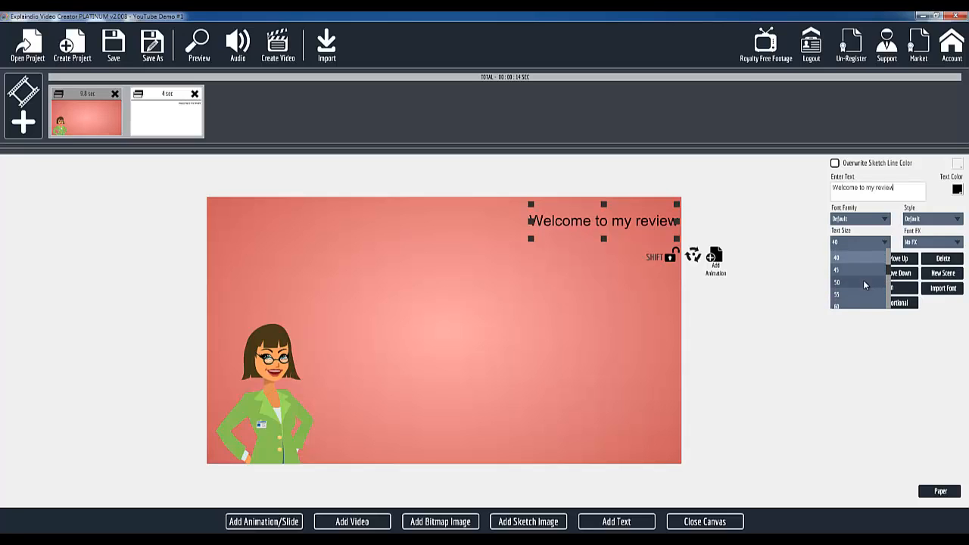
left_click(872, 290)
left_click_drag(588, 221, 567, 223)
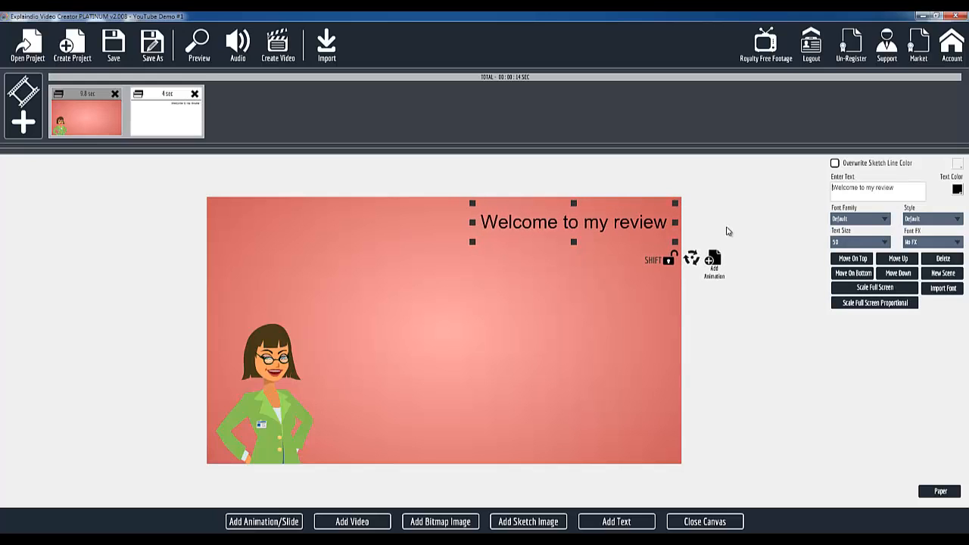
Step: Try the Abel font on the "Welcome to my review" text, and set its font family to Alegreya
left_click(858, 219)
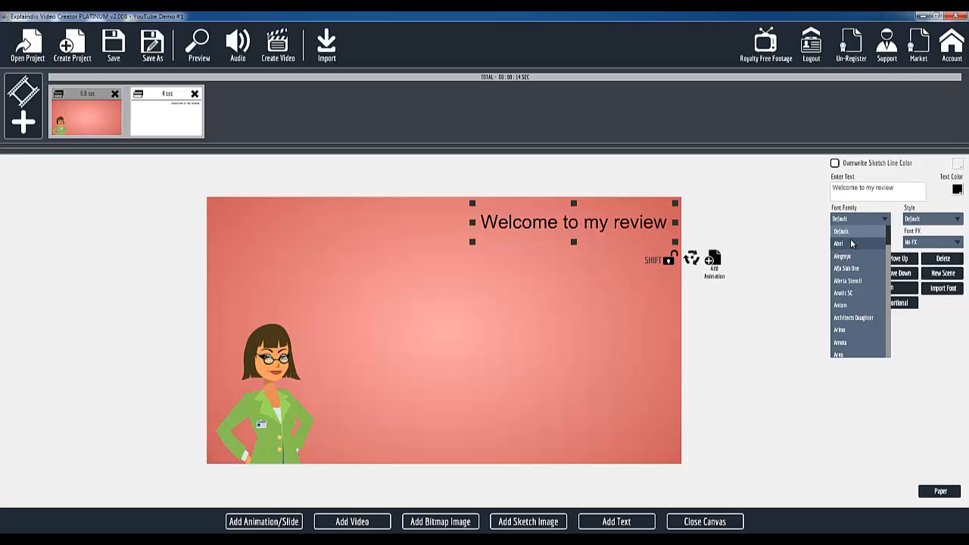
left_click(851, 242)
left_click(860, 220)
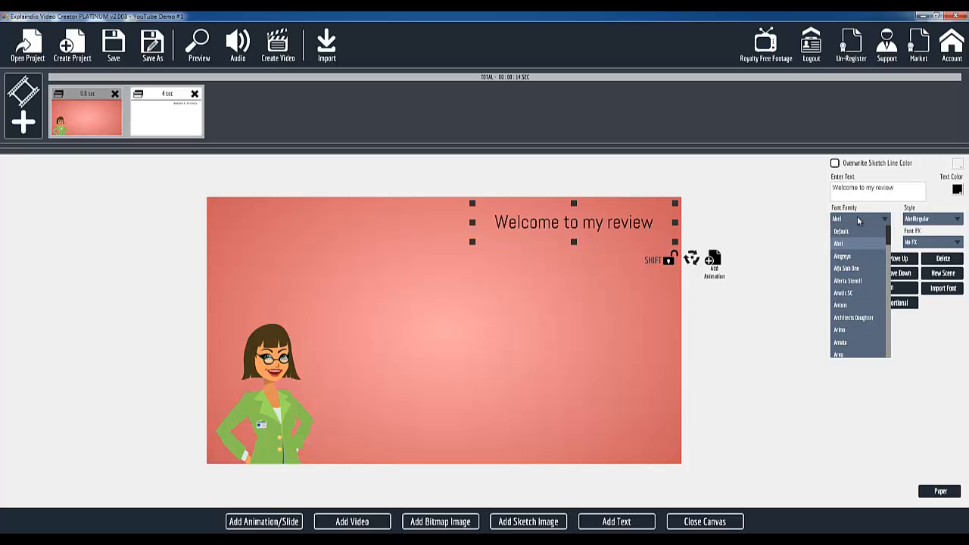
left_click(851, 256)
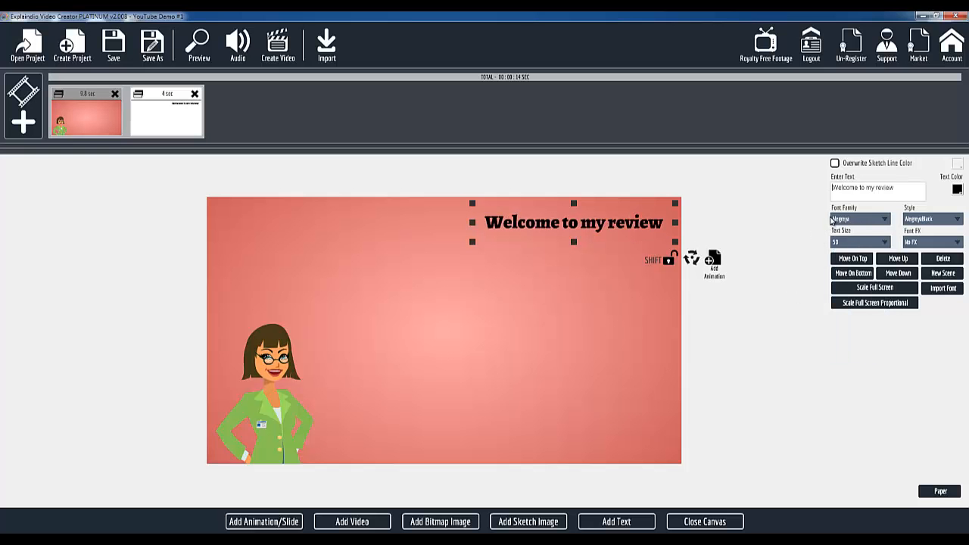
left_click(844, 217)
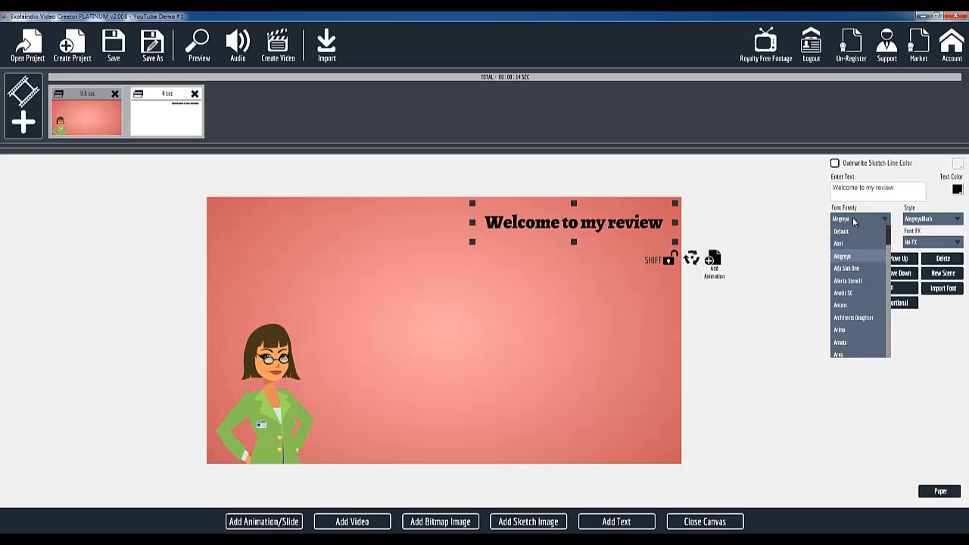
left_click_drag(891, 241, 881, 345)
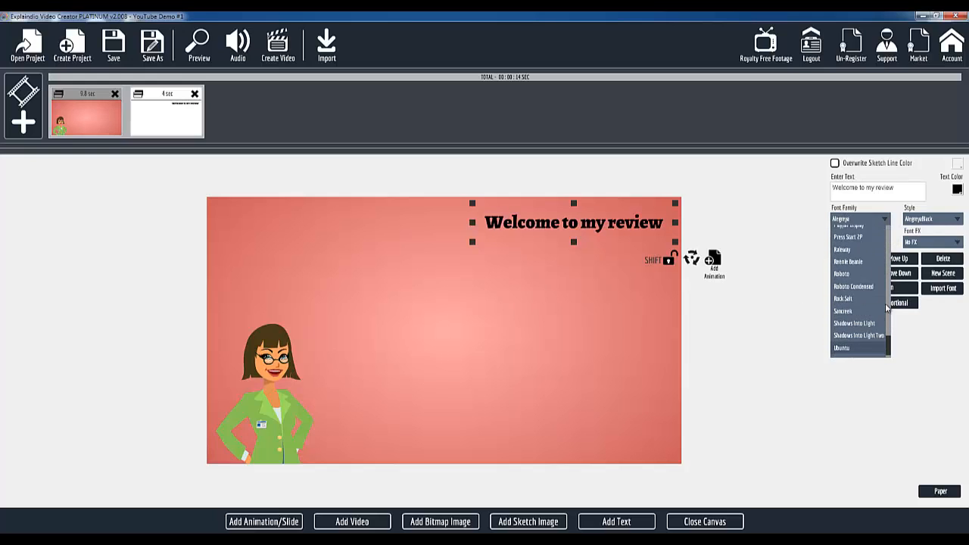
left_click(876, 219)
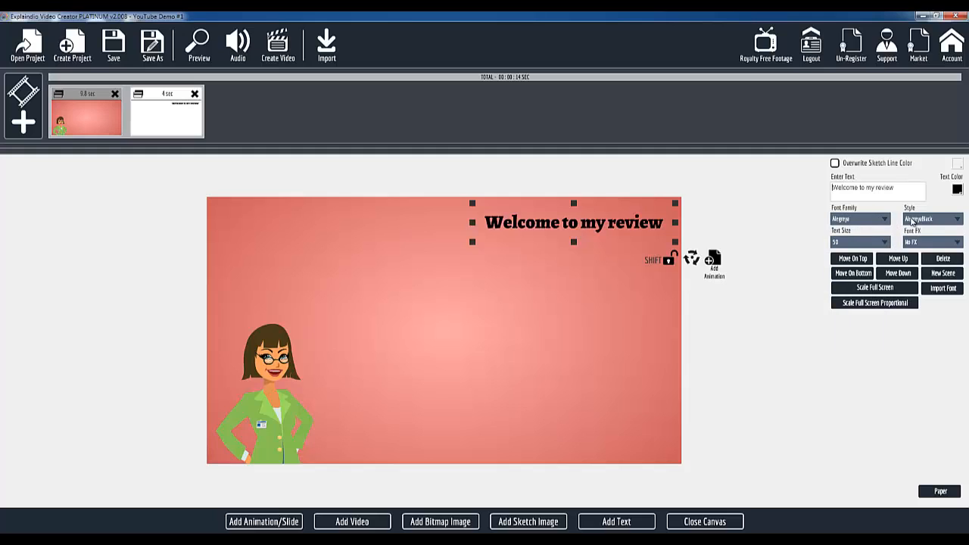
Step: Try the Light Bloom and Dark Bloom font effects on the text, and return it to No FX
left_click(921, 242)
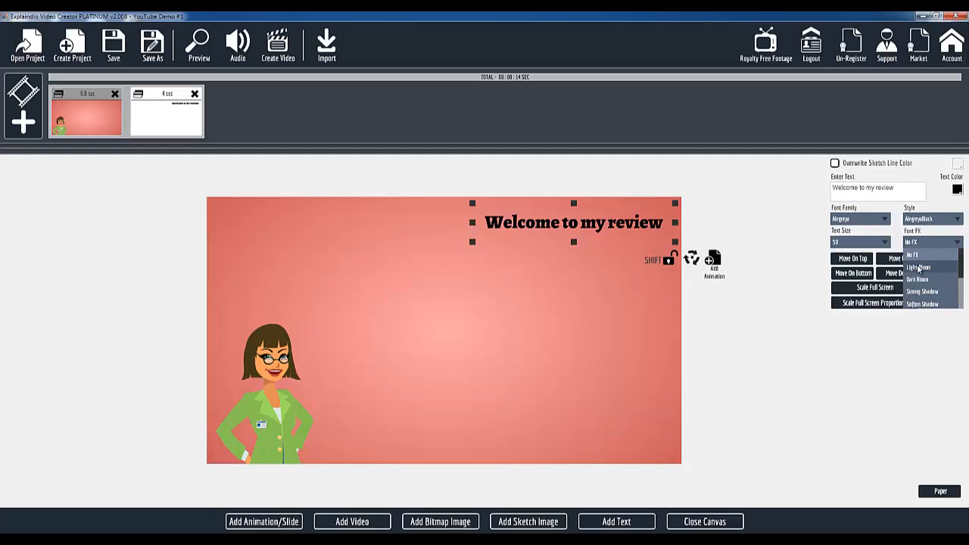
left_click(918, 265)
left_click(918, 242)
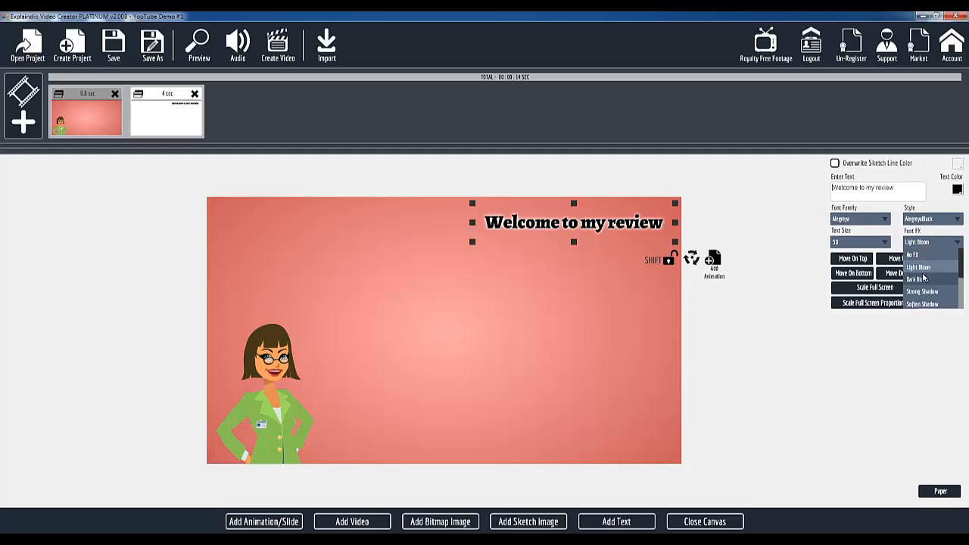
left_click(925, 279)
left_click(930, 242)
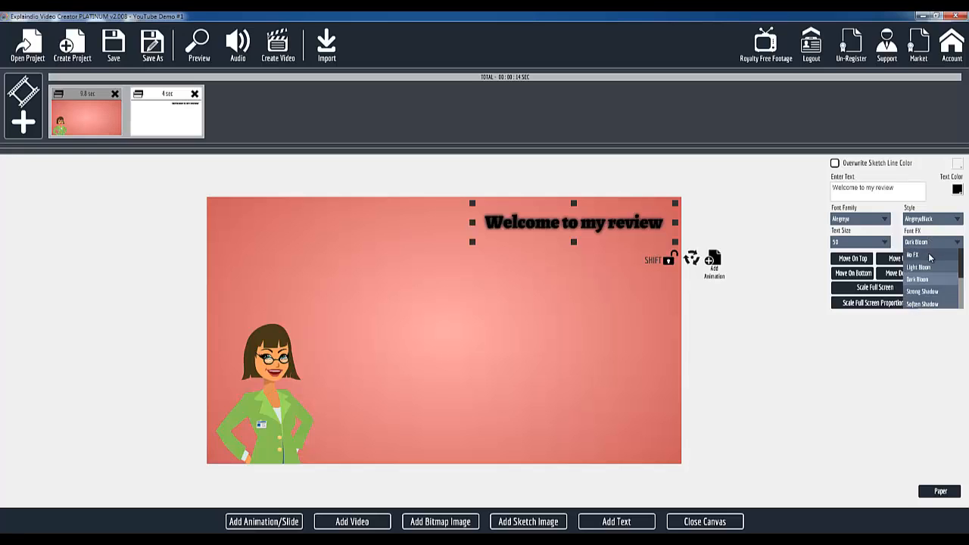
left_click(930, 255)
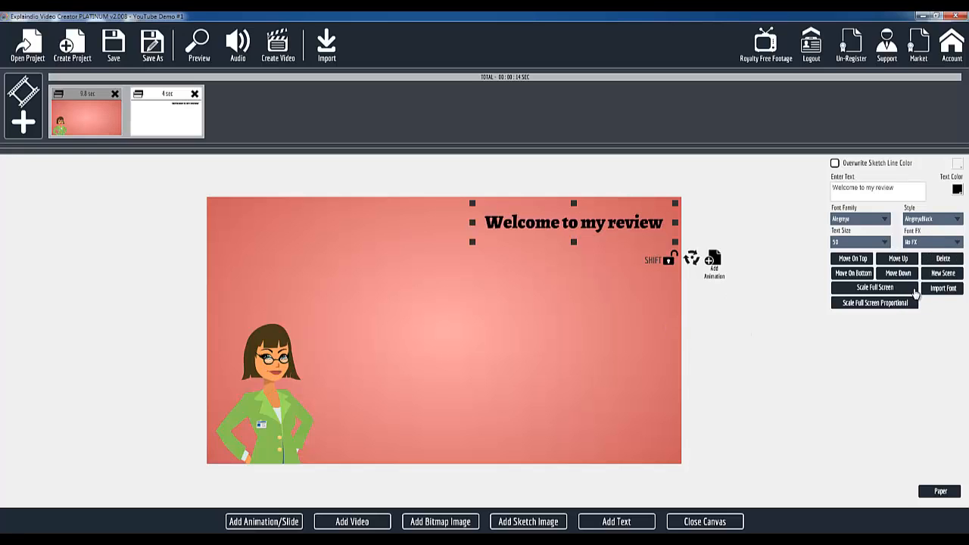
Step: Add a movement animation taking the text straight down to the canvas's lower-right corner, and close the canvas to watch it play
left_click(712, 260)
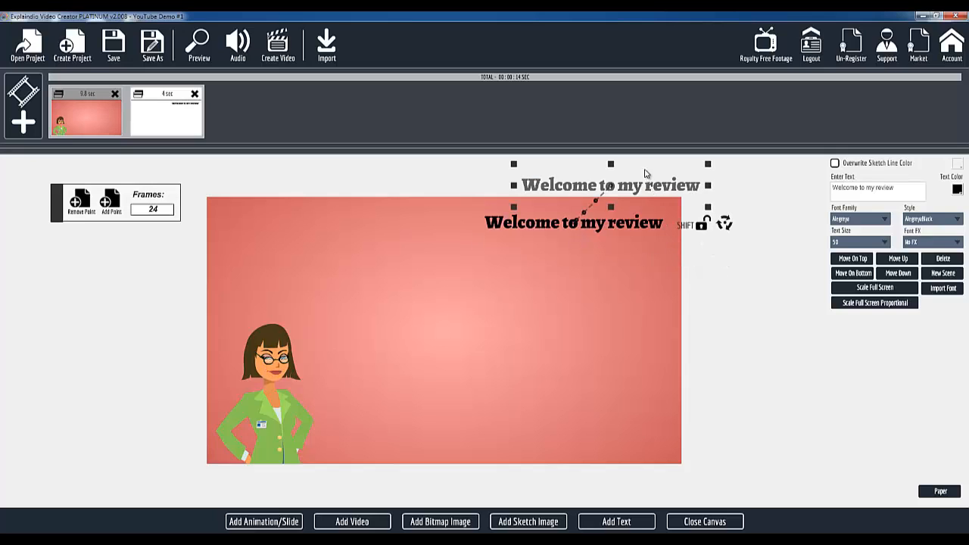
left_click_drag(611, 188, 547, 429)
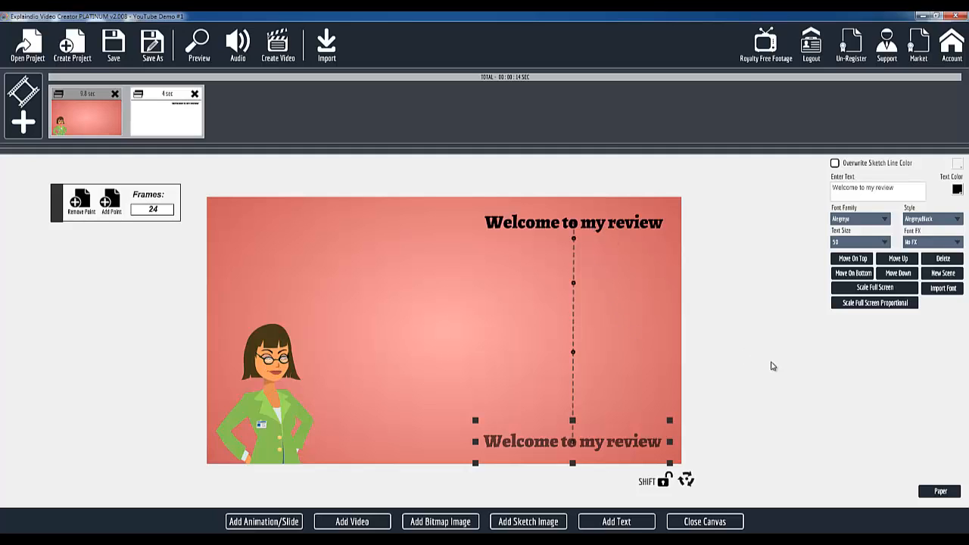
left_click(705, 521)
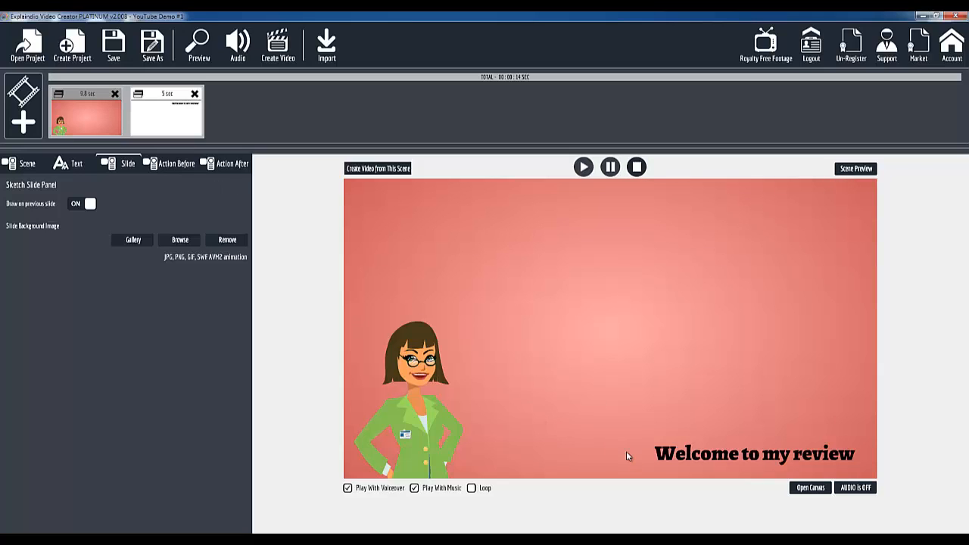
Step: Reopen the canvas and remove the animation's end point from the welcome text
left_click(810, 488)
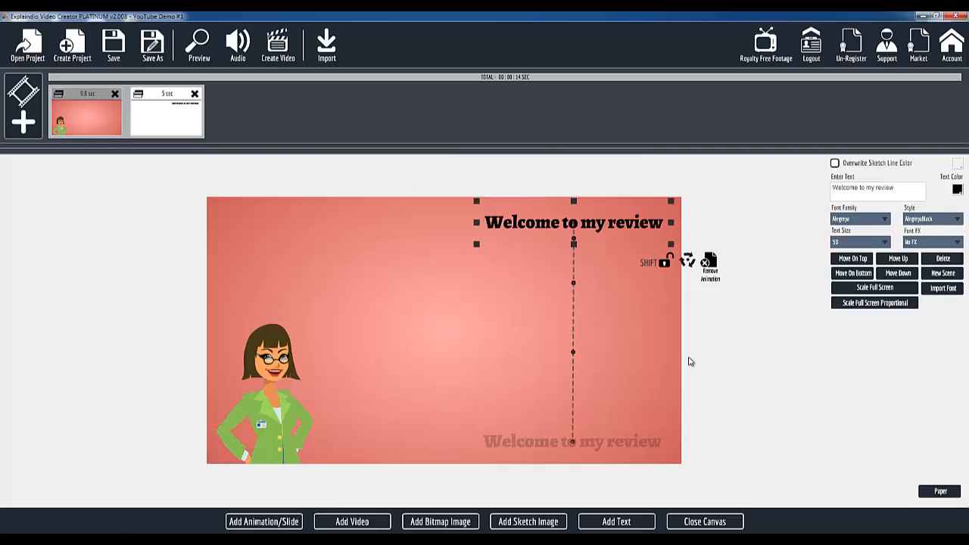
left_click(629, 437)
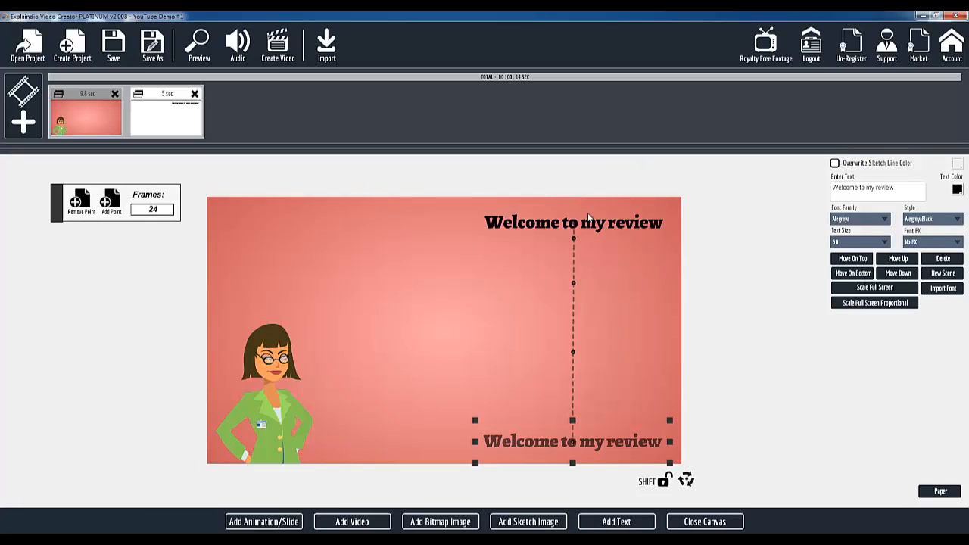
left_click(594, 227)
left_click(567, 445)
left_click(79, 202)
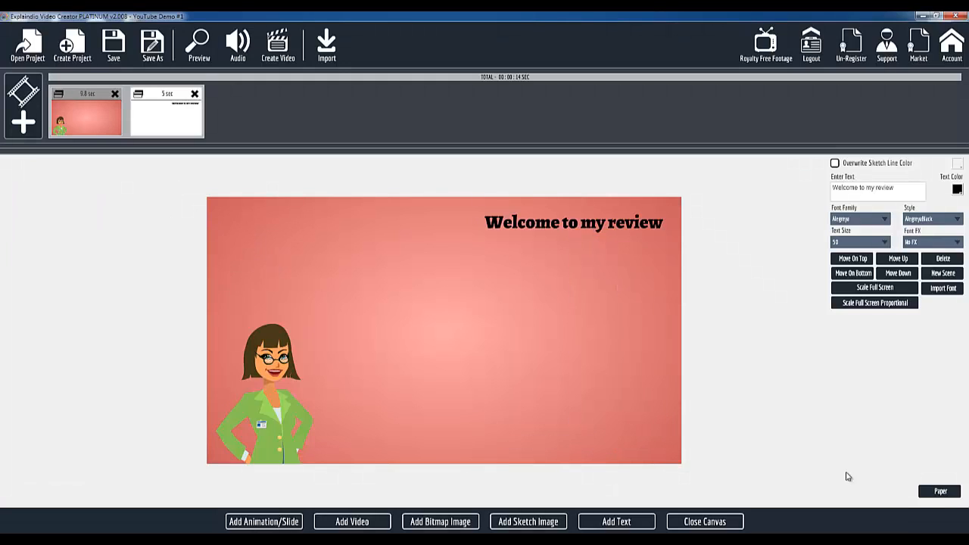
Step: Close the canvas, and watch the project preview with the hand writing the welcome text
left_click(705, 522)
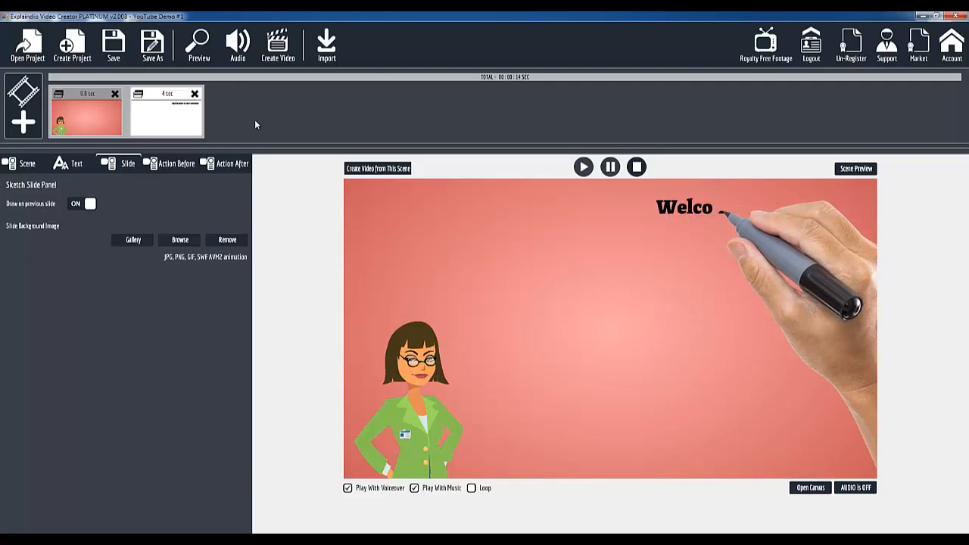
left_click(195, 53)
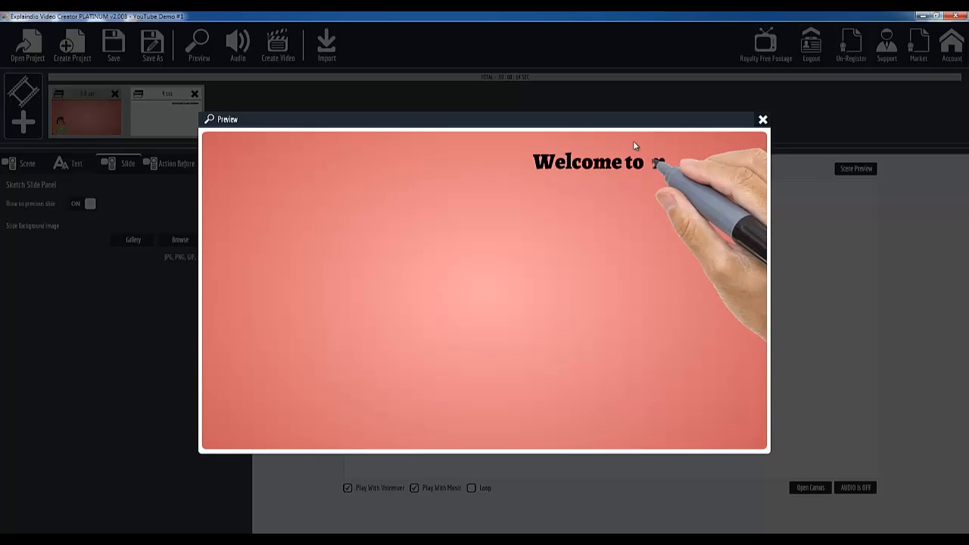
left_click(763, 120)
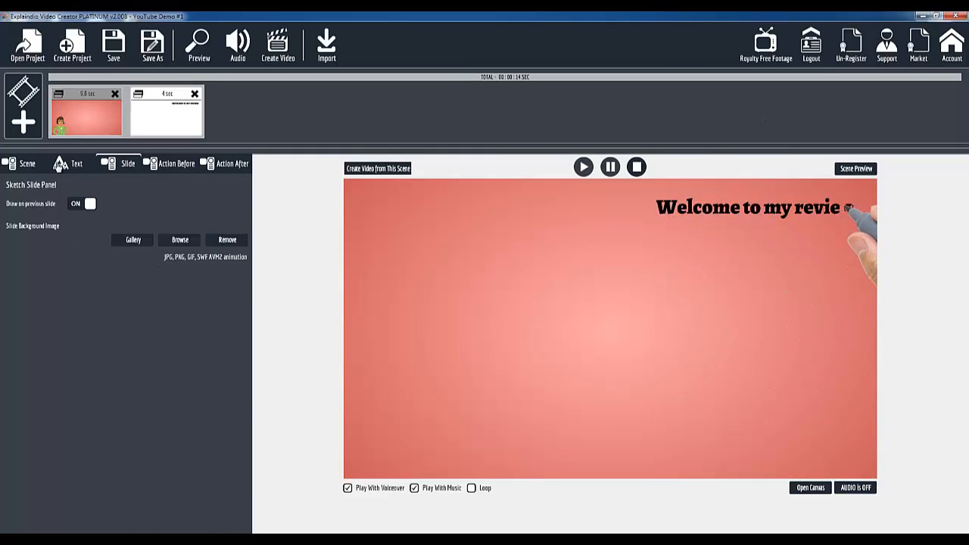
Step: Select the businesswoman slide and open the text settings of its animation customization
left_click(76, 98)
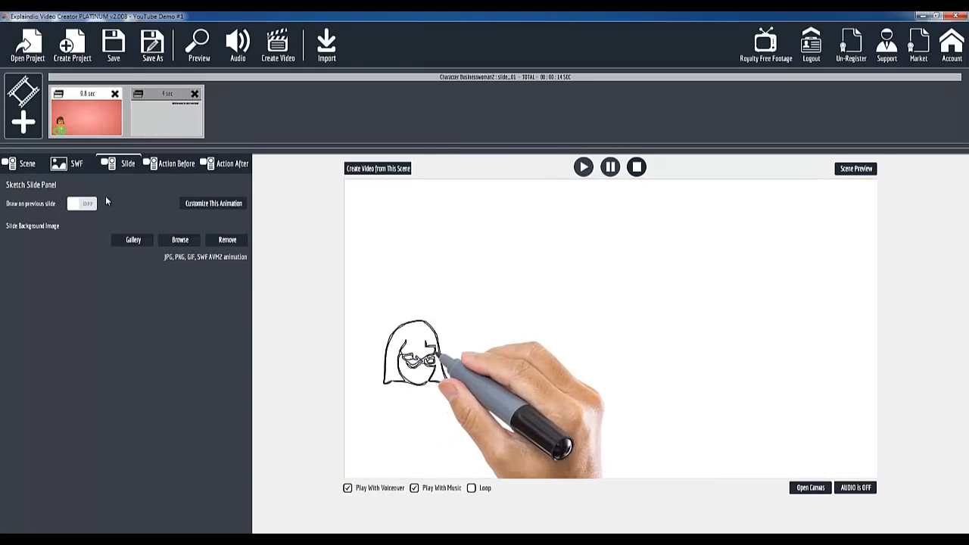
left_click(196, 203)
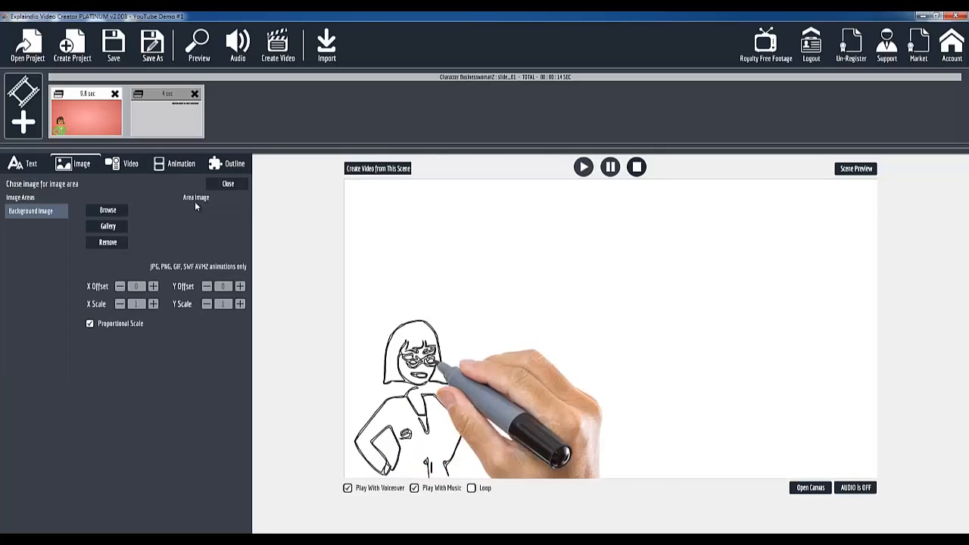
left_click(34, 165)
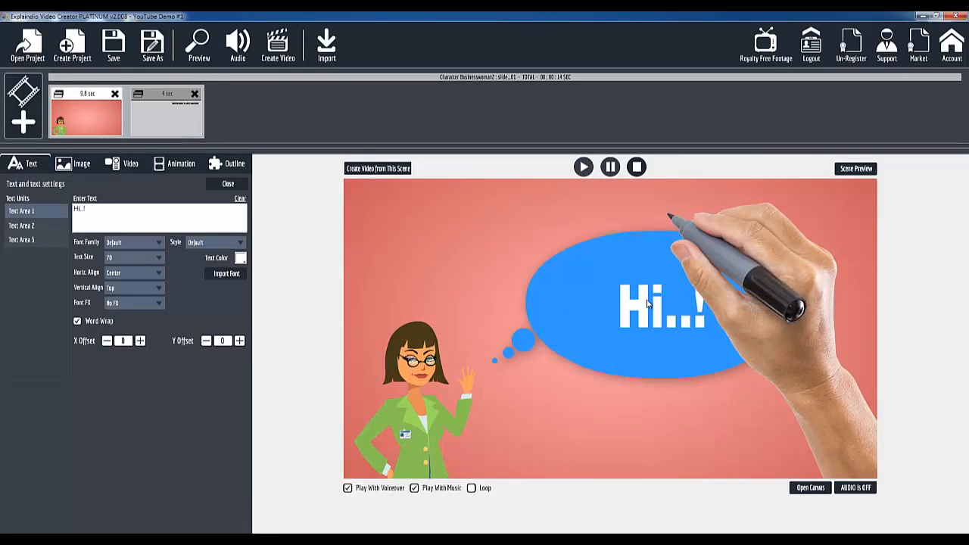
Step: Check the slide's text areas and expand the "Hi..!" greeting in Text Area 1 with extra wording after "Hi"
left_click(22, 227)
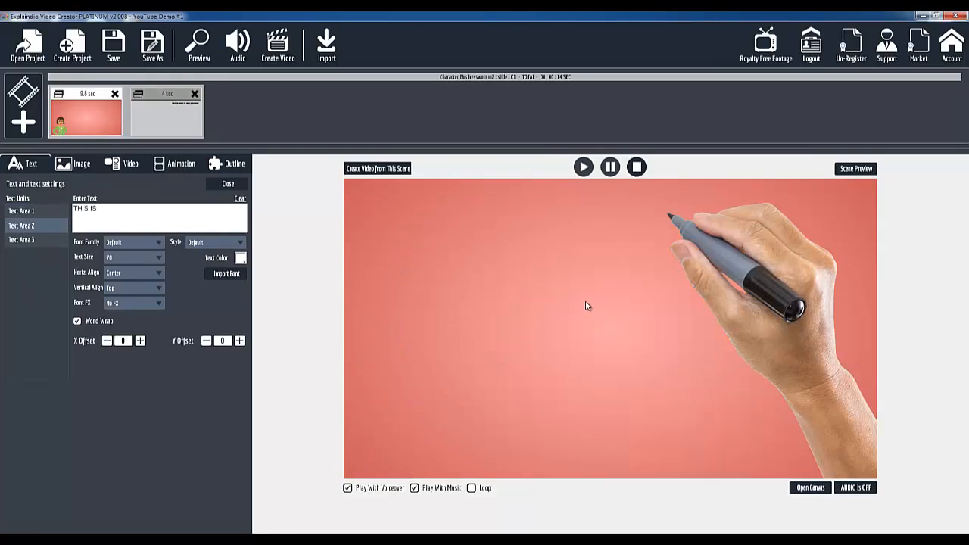
left_click(39, 241)
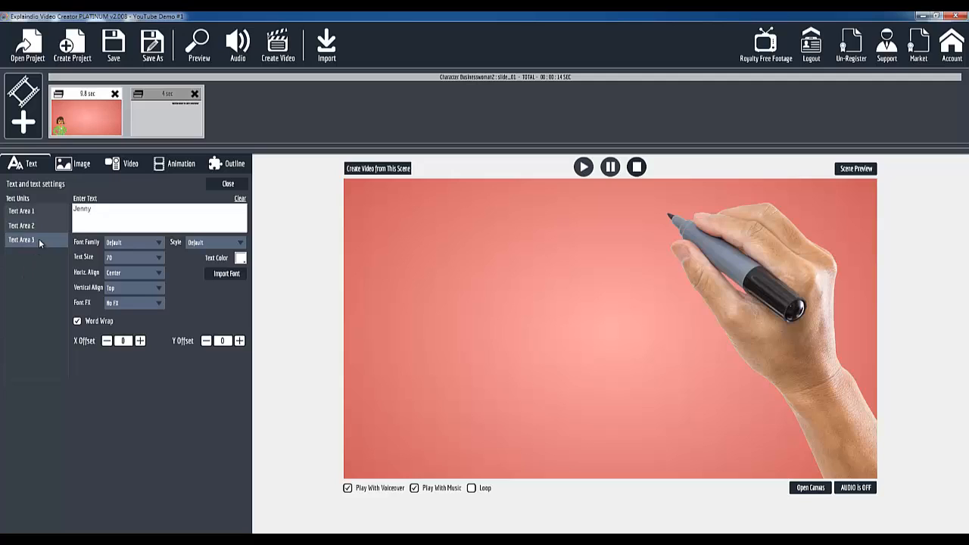
left_click(42, 226)
left_click(47, 214)
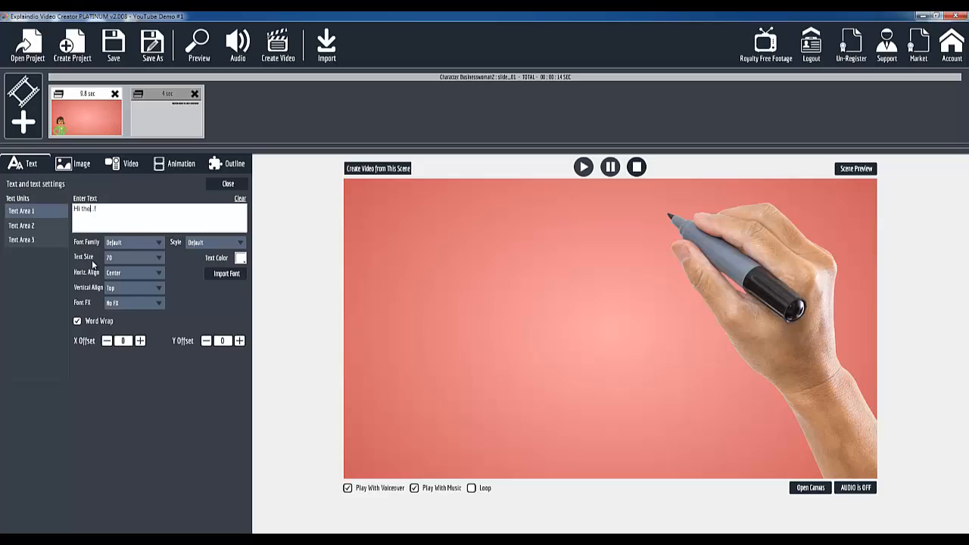
left_click(34, 226)
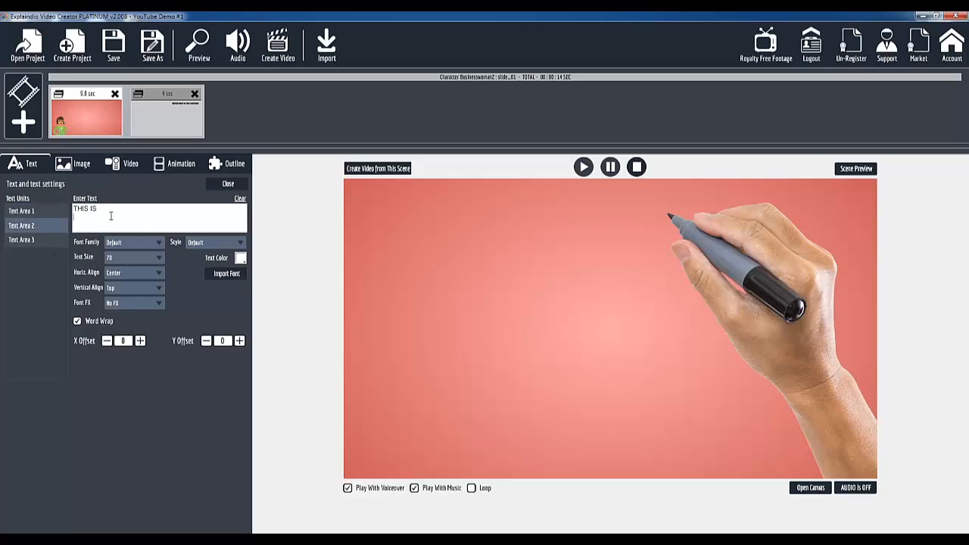
left_click(43, 242)
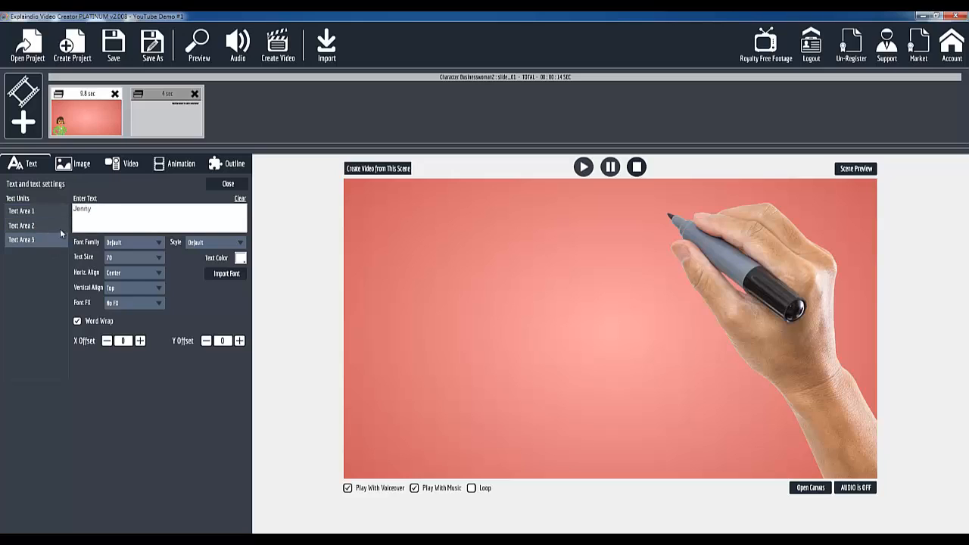
Step: Set Text Area 2 to "MY NAME IS" and replace the first name in Text Area 3 with its longer form
left_click(49, 226)
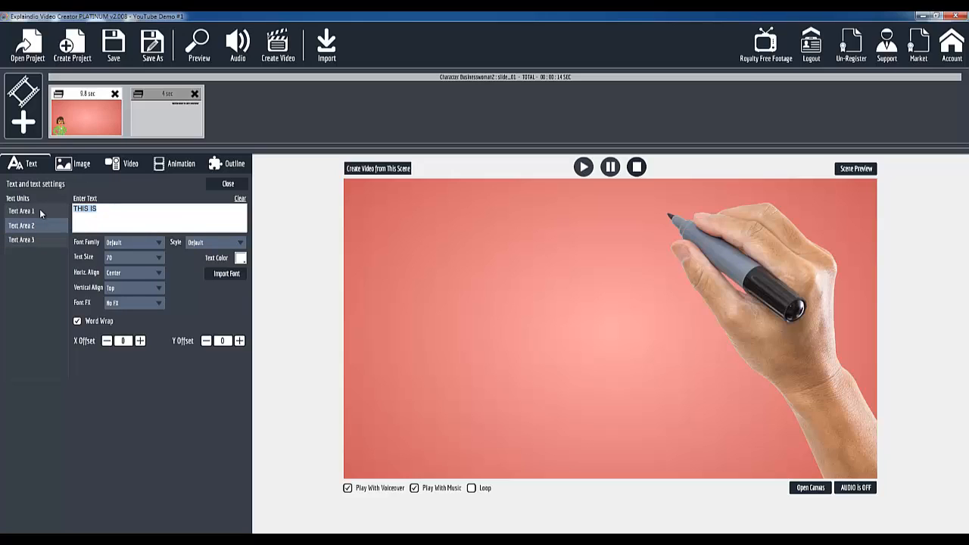
type("MY NAME IS")
left_click(31, 239)
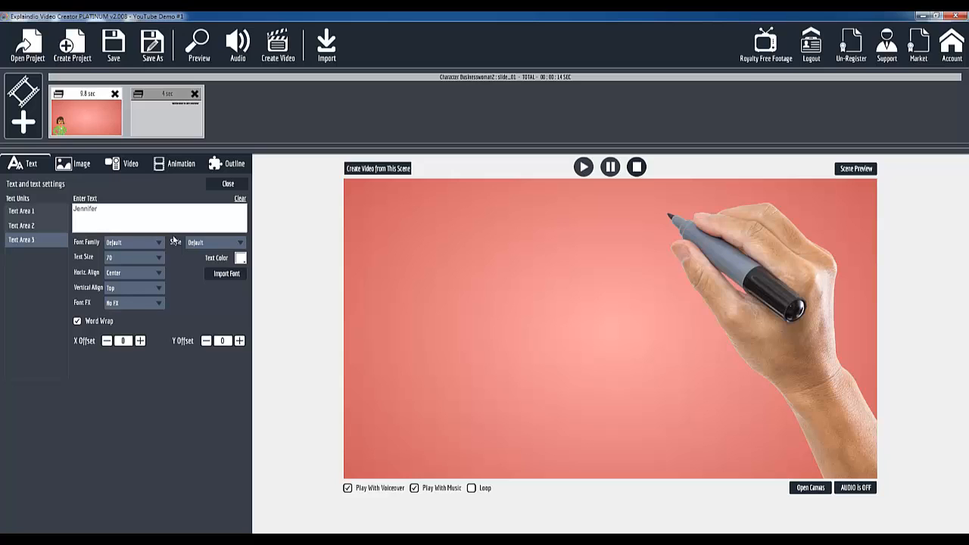
Step: Examine the image, video and animation customization options available for the businesswoman slide
left_click(76, 171)
left_click(117, 168)
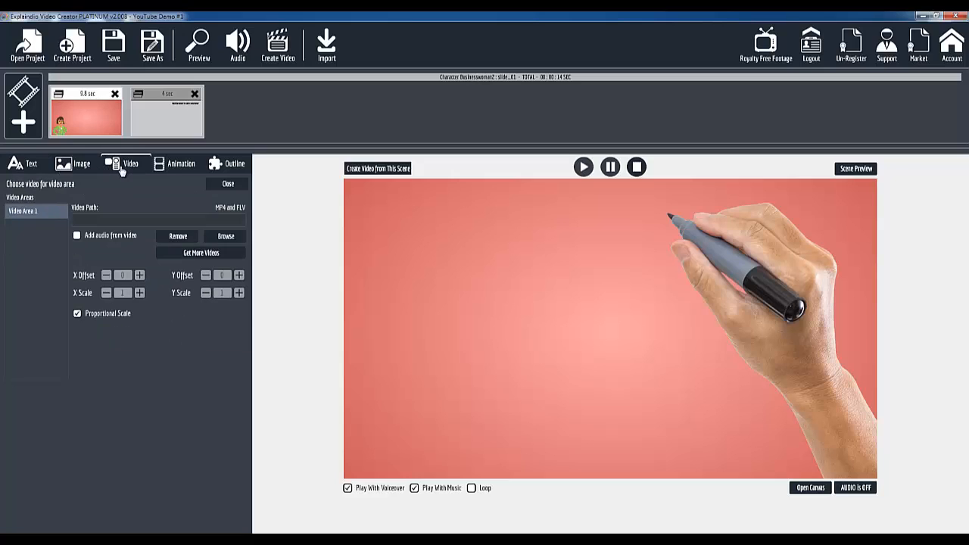
left_click(173, 171)
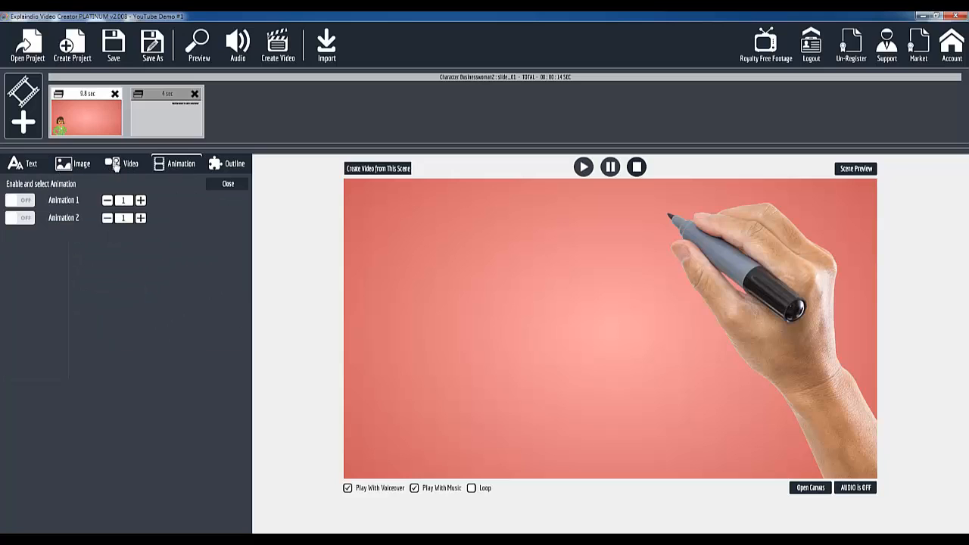
left_click(119, 167)
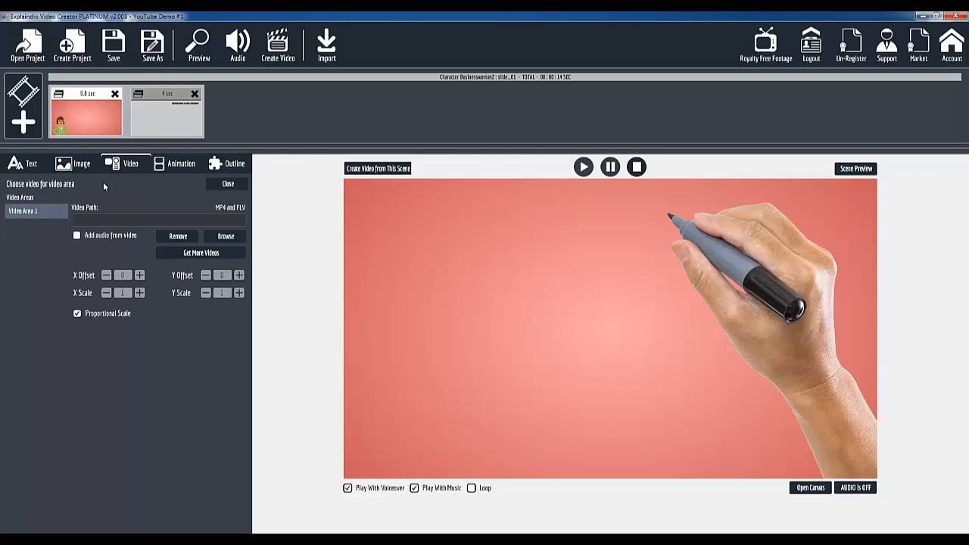
left_click(160, 167)
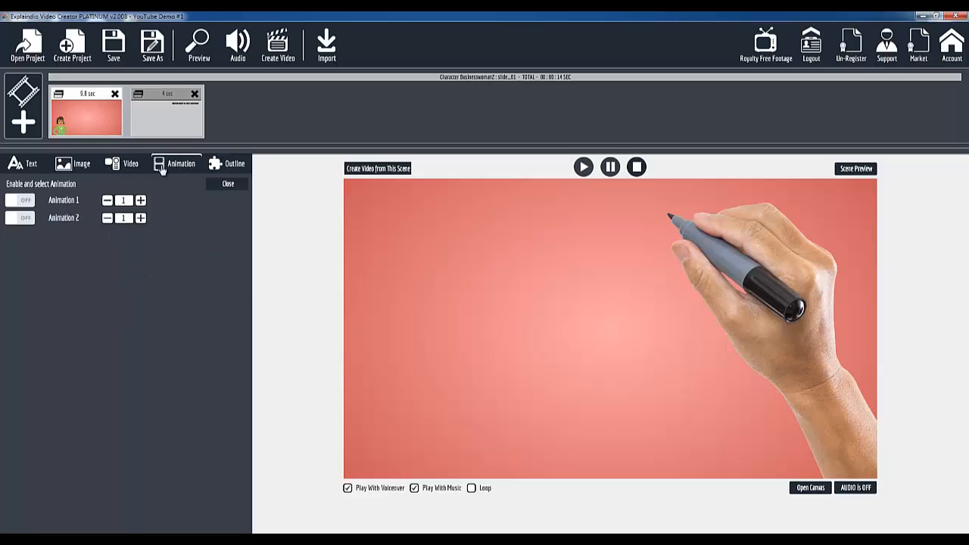
left_click(108, 166)
left_click(78, 165)
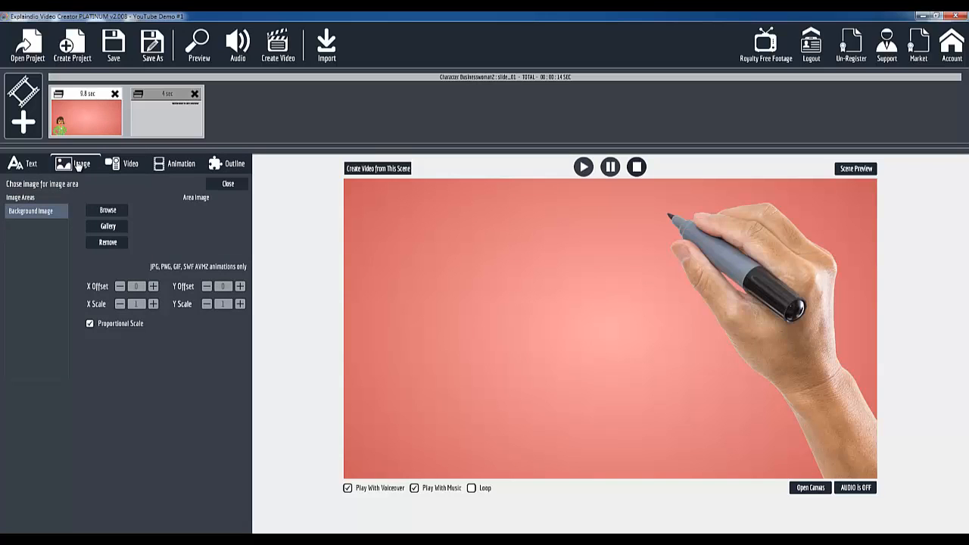
left_click(214, 170)
left_click(177, 165)
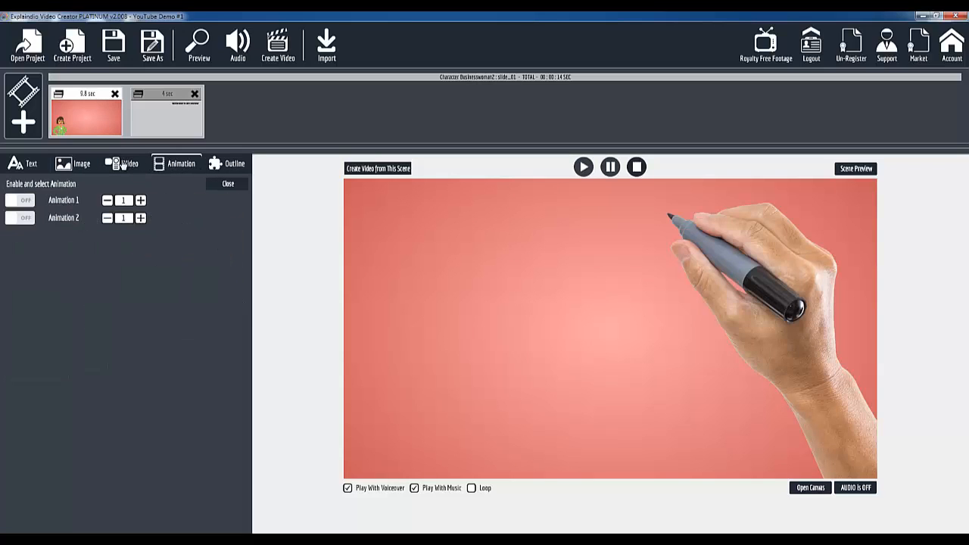
Step: Check the businesswoman slide's video and text customization, then the hide action options available after it plays
left_click(122, 165)
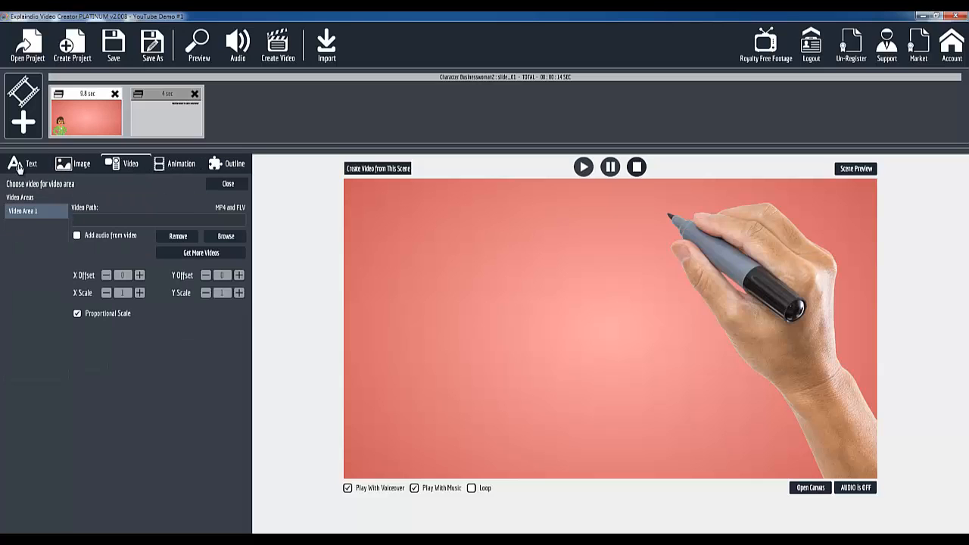
left_click(19, 166)
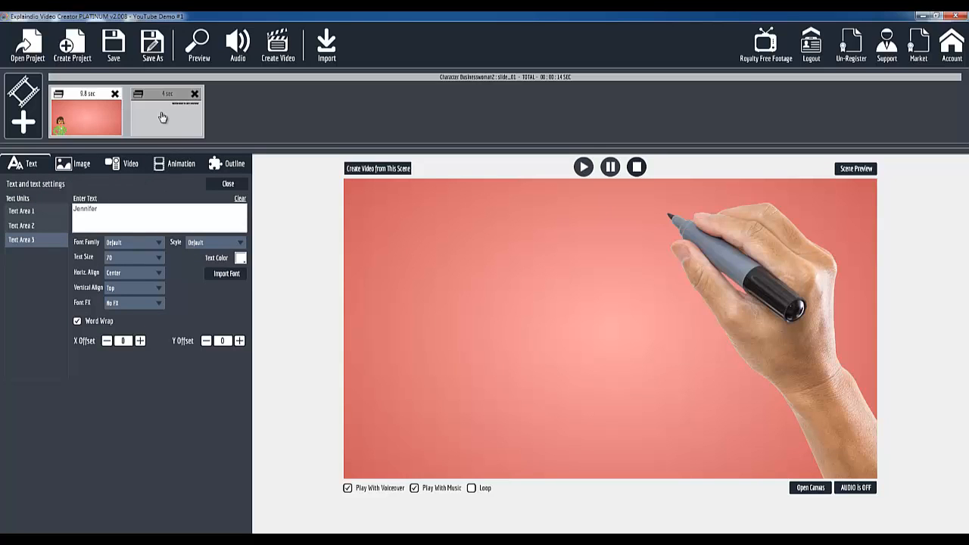
left_click(95, 134)
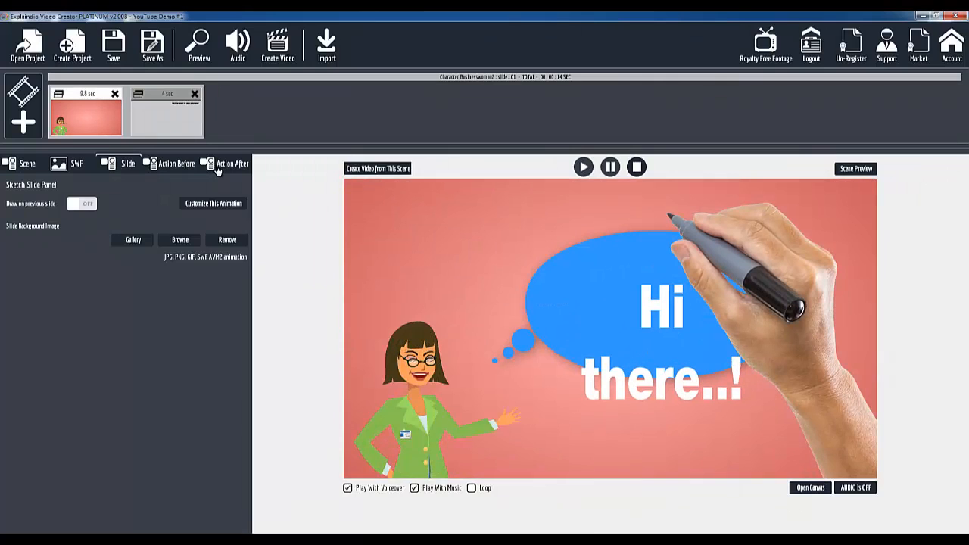
left_click(215, 165)
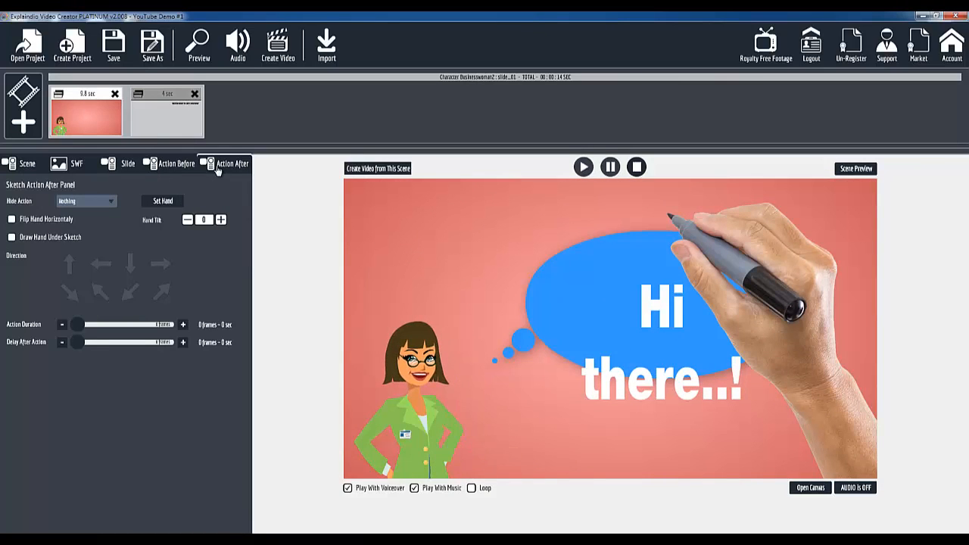
left_click(115, 202)
left_click(113, 201)
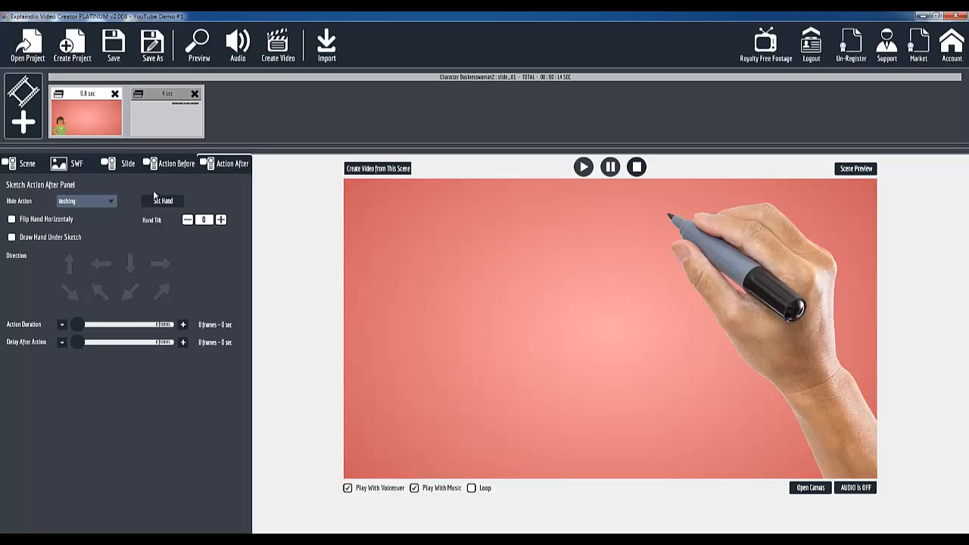
Step: Set the businesswoman slide's show action before it plays to Sketch and preview the project
left_click(168, 165)
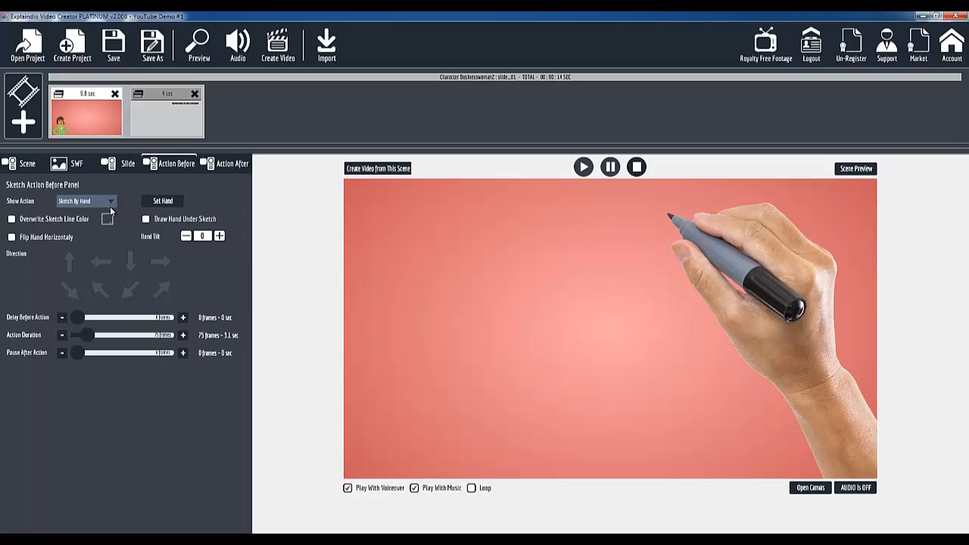
left_click(111, 202)
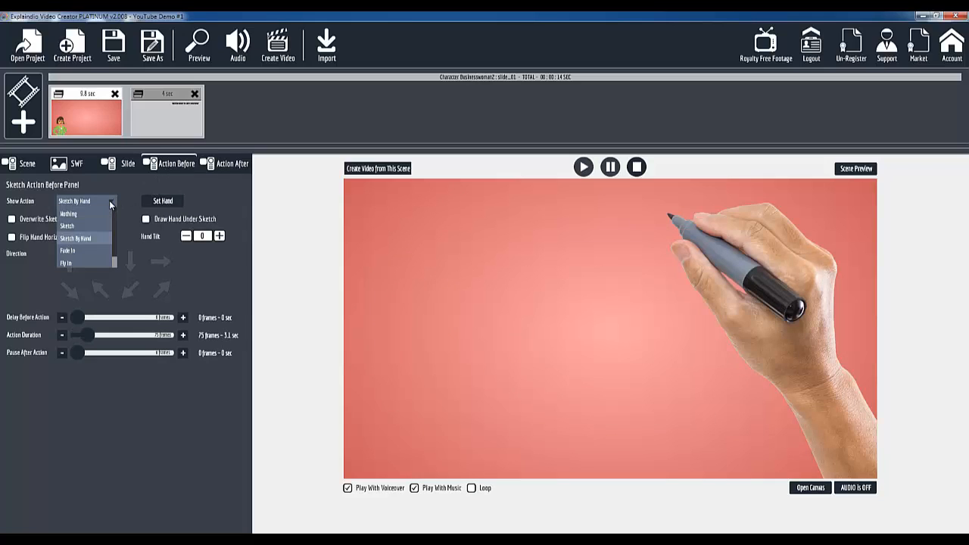
left_click(93, 226)
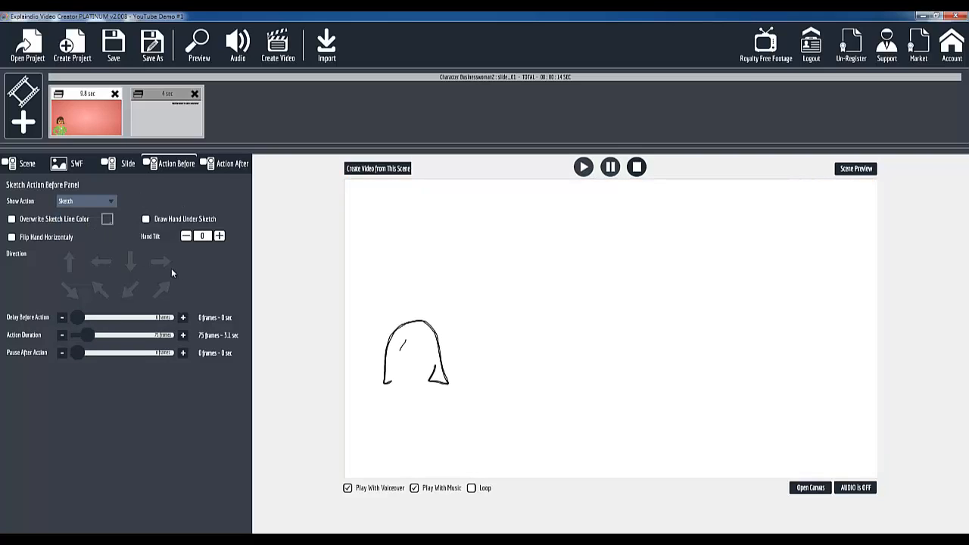
left_click(199, 47)
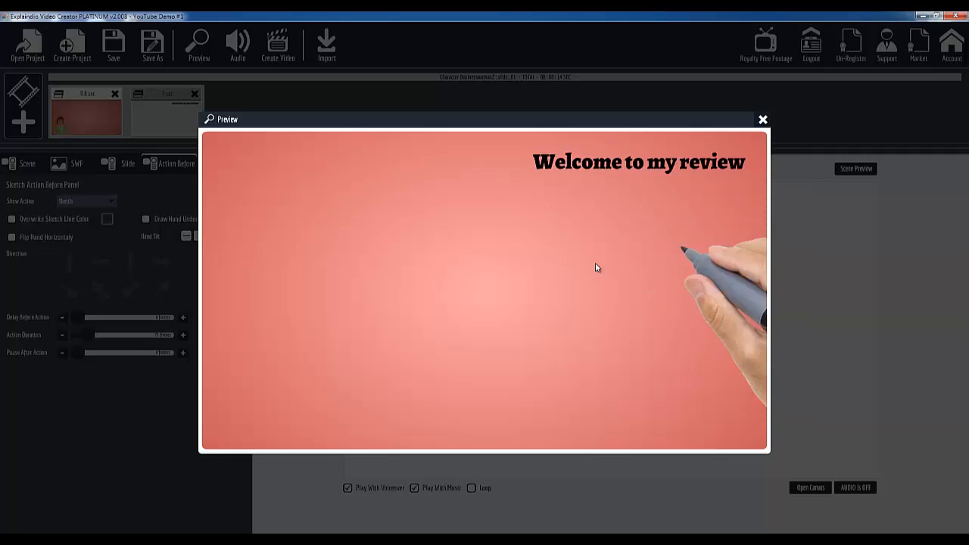
left_click(763, 122)
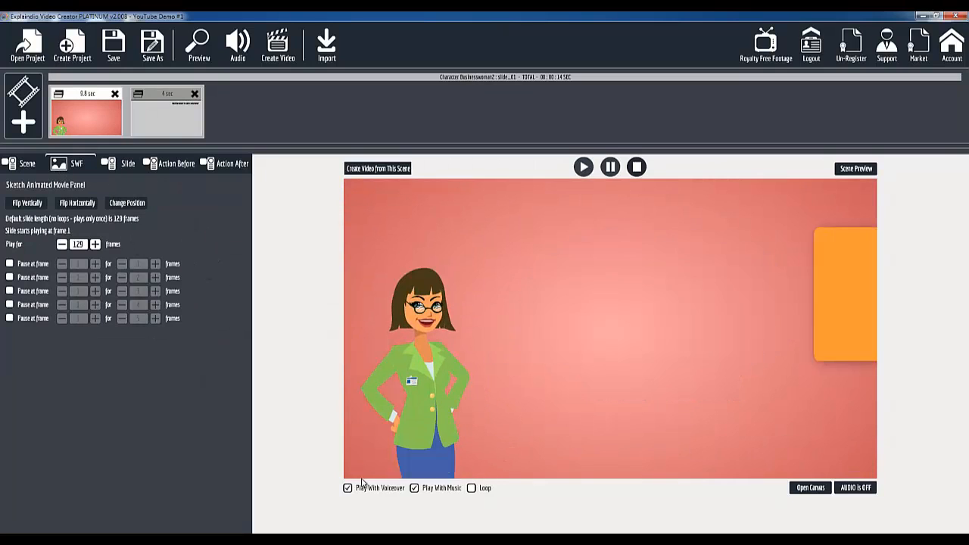
Step: Look at the businesswoman slide on the canvas and close the canvas
left_click(802, 487)
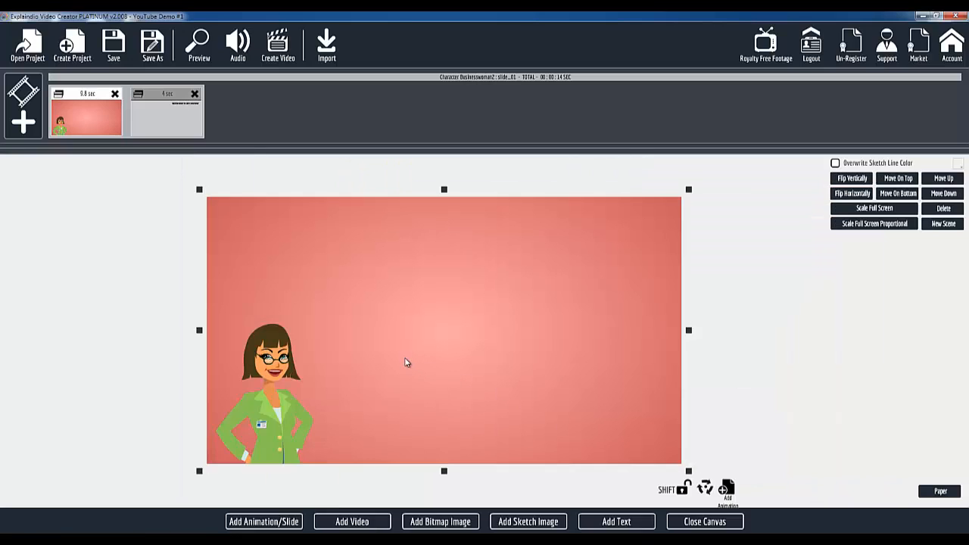
left_click(732, 527)
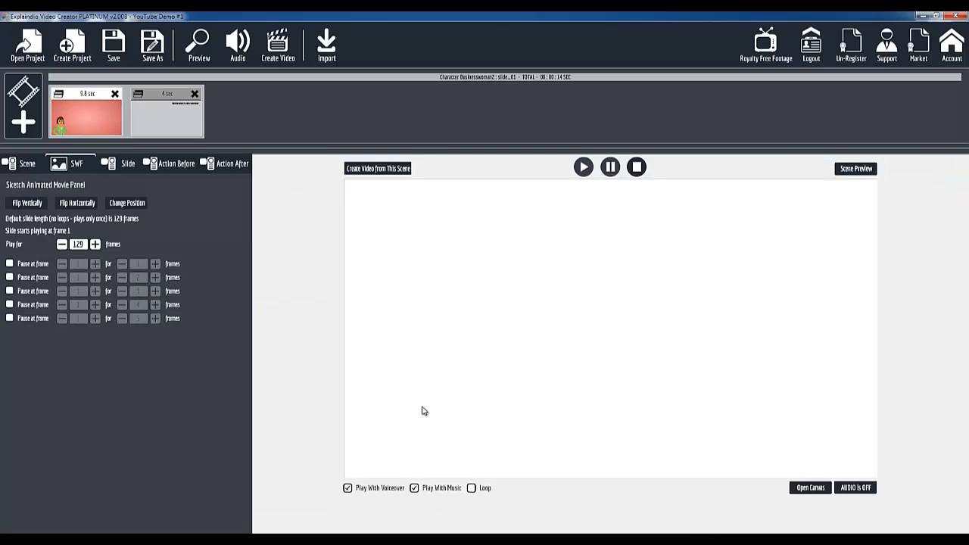
Step: Set the text size of the "Hi there..!" greeting in Text Area 1 to 50 and preview the project
left_click(34, 171)
left_click(121, 168)
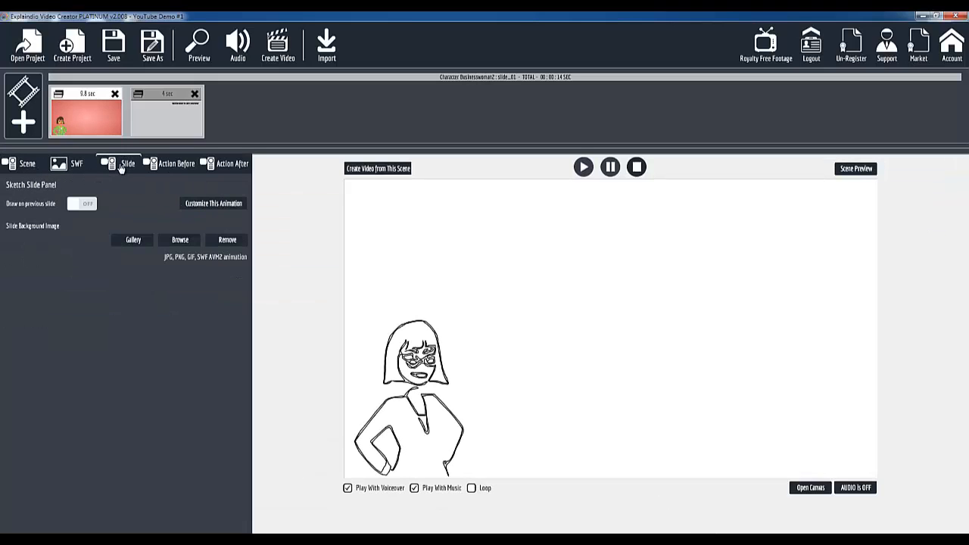
left_click(200, 205)
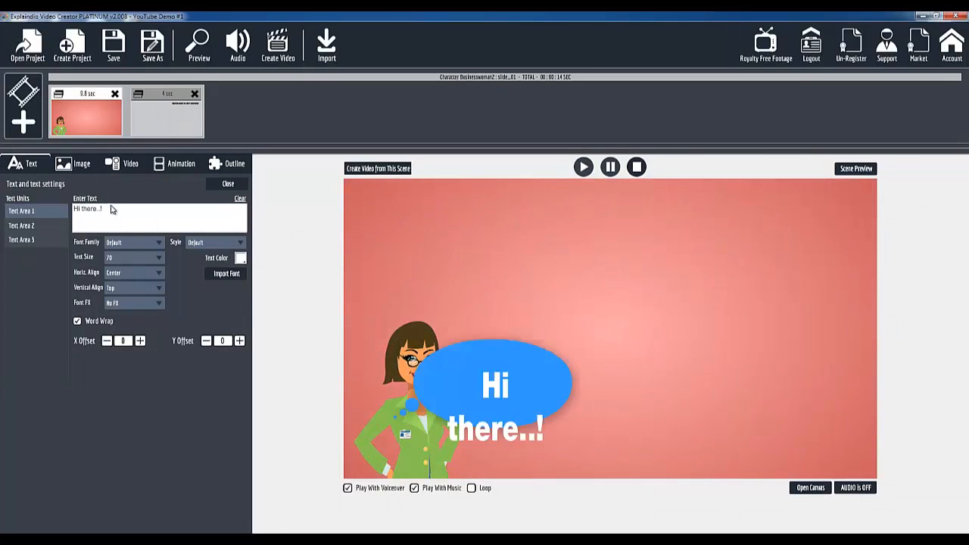
left_click_drag(114, 209, 72, 208)
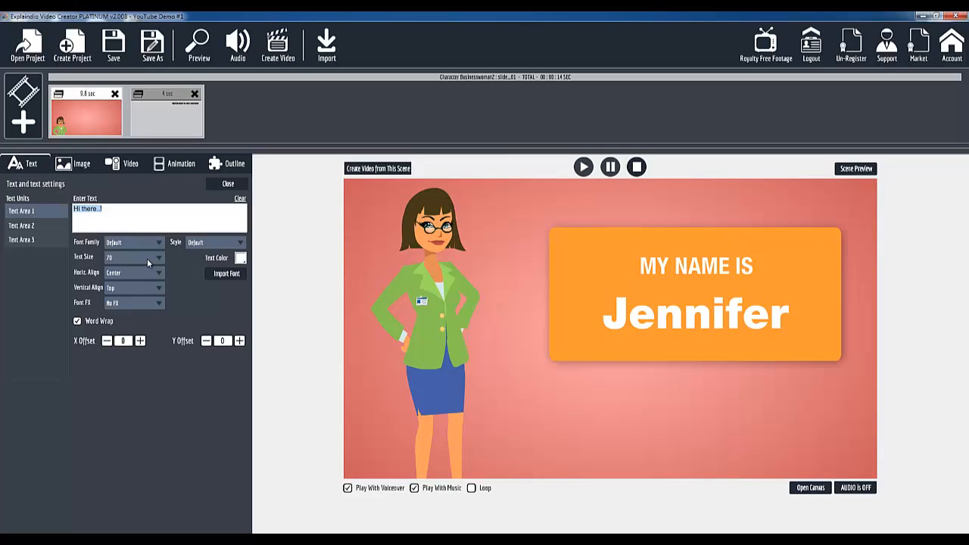
left_click(147, 258)
left_click_drag(161, 275, 161, 286)
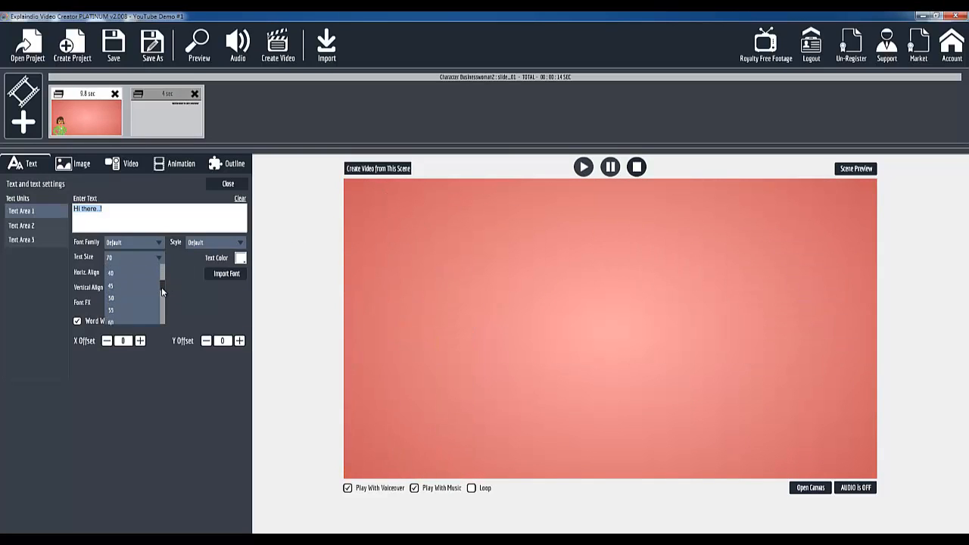
left_click(140, 289)
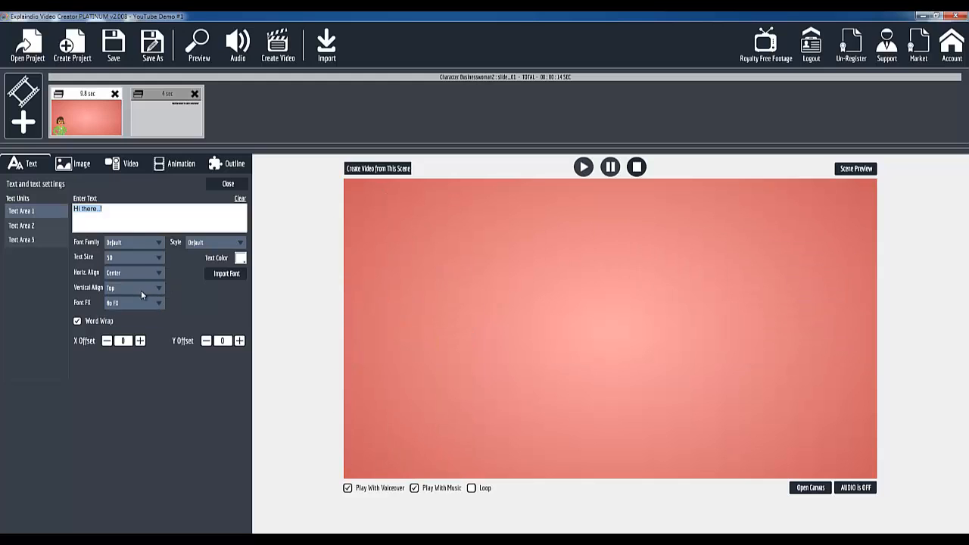
left_click(193, 45)
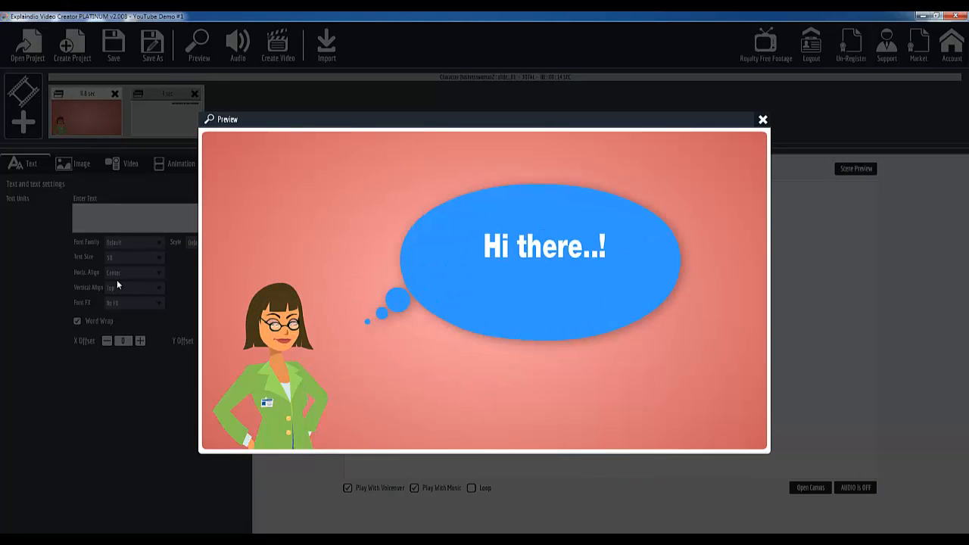
left_click(762, 120)
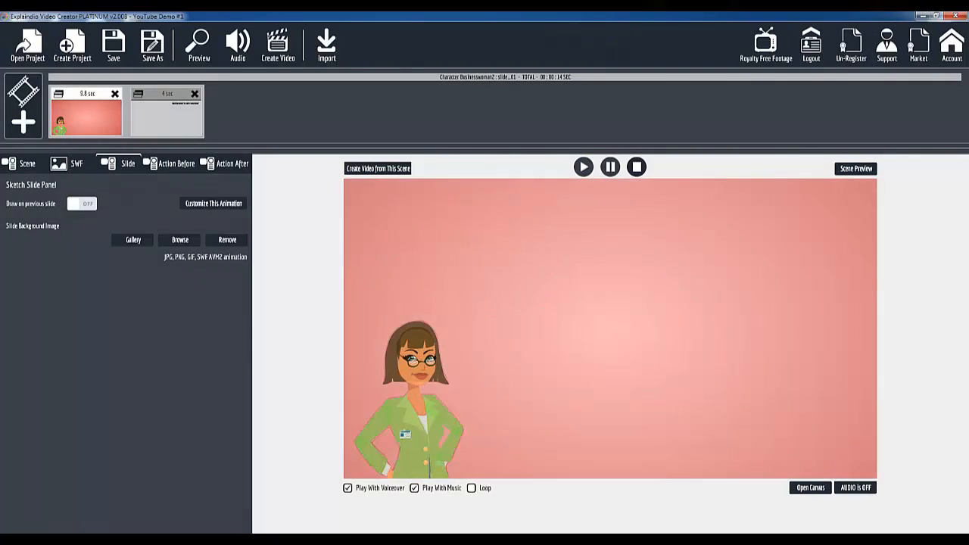
left_click(175, 126)
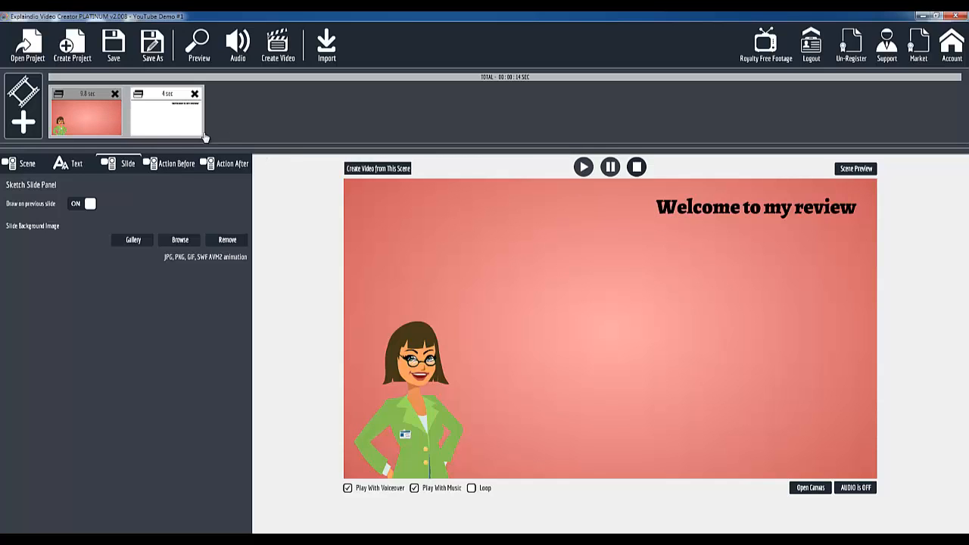
left_click(22, 125)
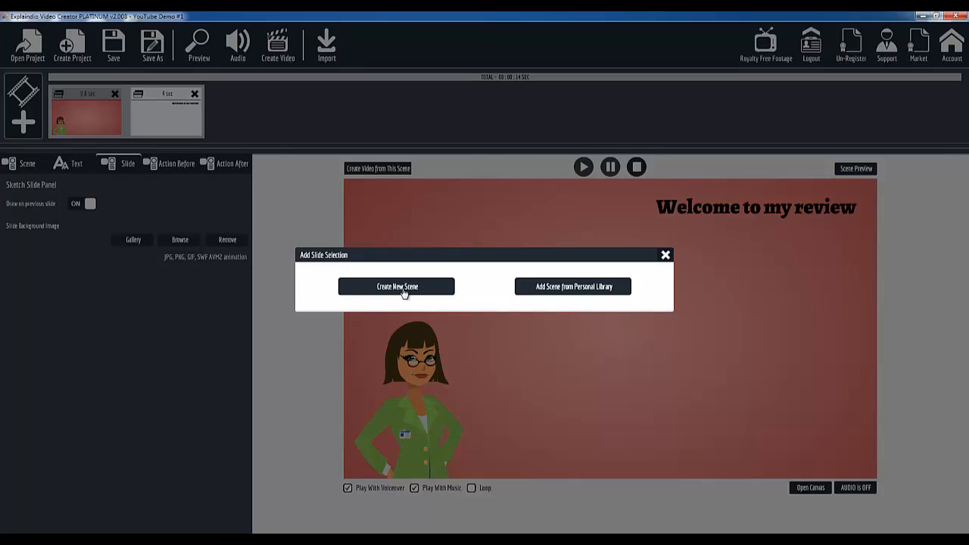
left_click(666, 256)
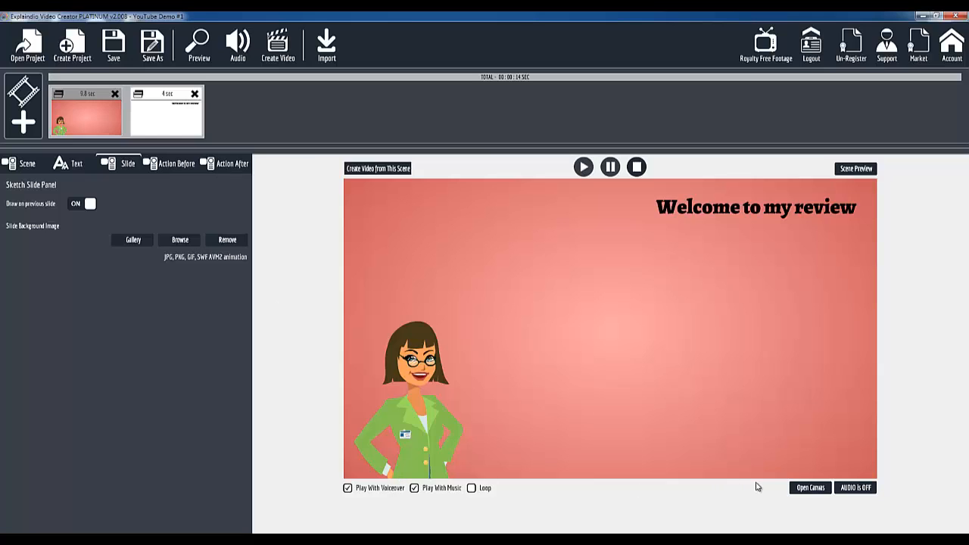
Step: Open the scene's canvas and select the "Welcome to my review" text slide
left_click(811, 489)
left_click(521, 360)
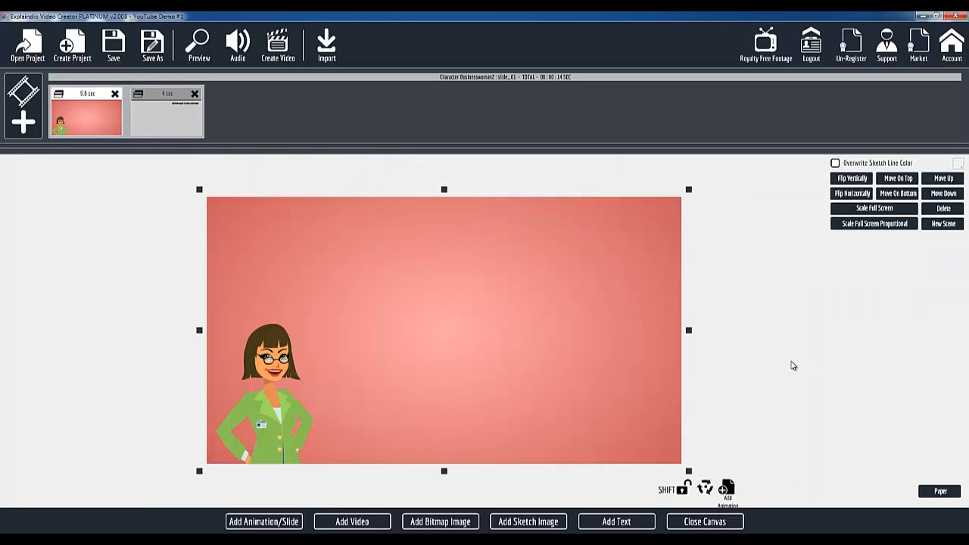
left_click(148, 113)
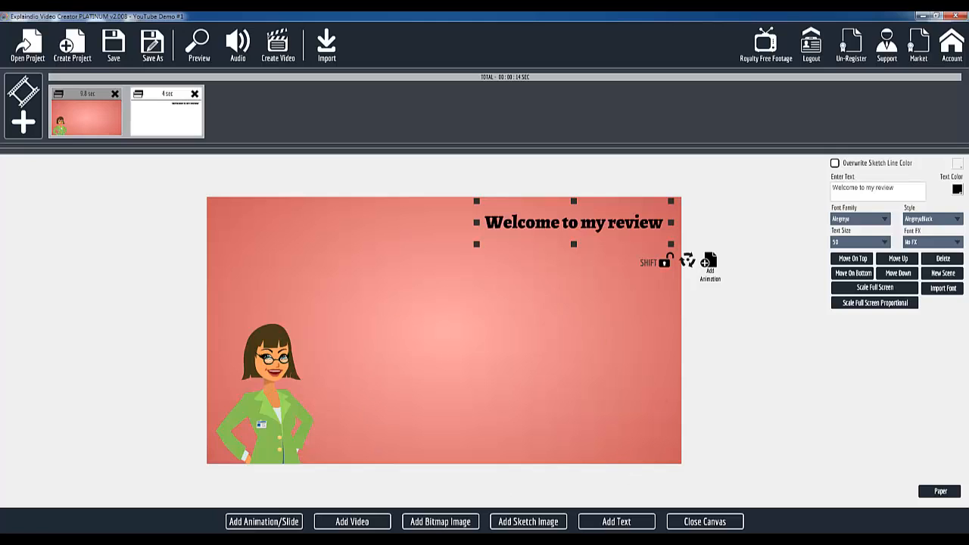
left_click(447, 542)
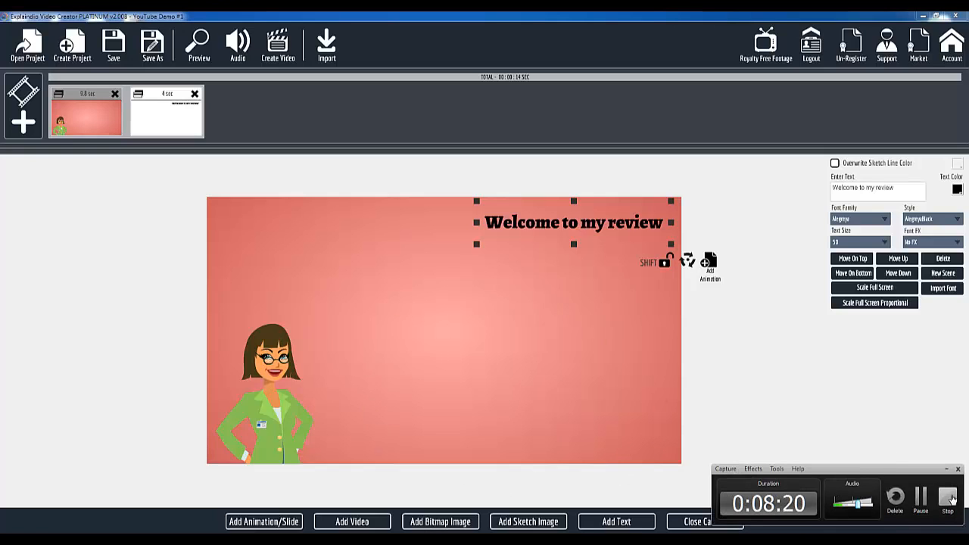
left_click(948, 498)
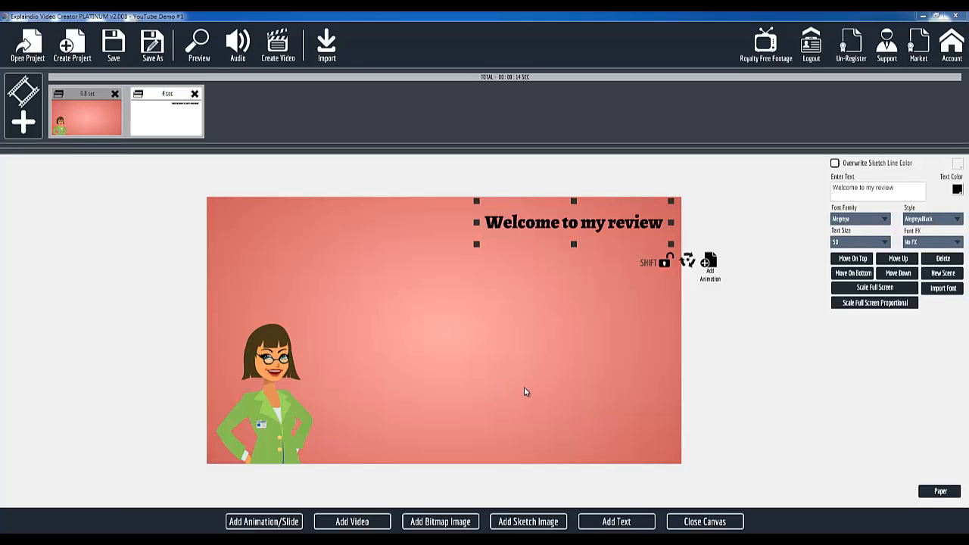
Step: Add the bitmap image insta.png from the Insta Consultant folder in Reviews to the canvas
left_click(440, 521)
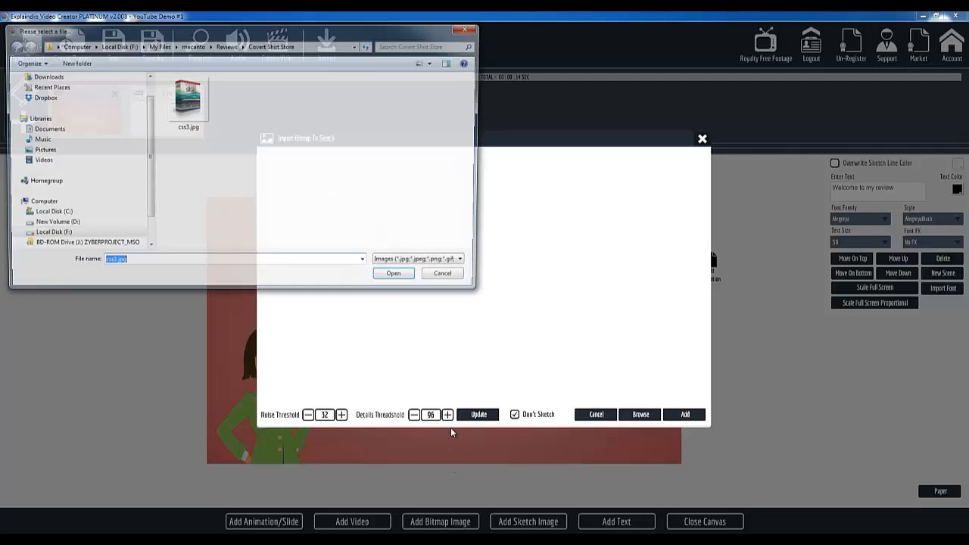
left_click(226, 45)
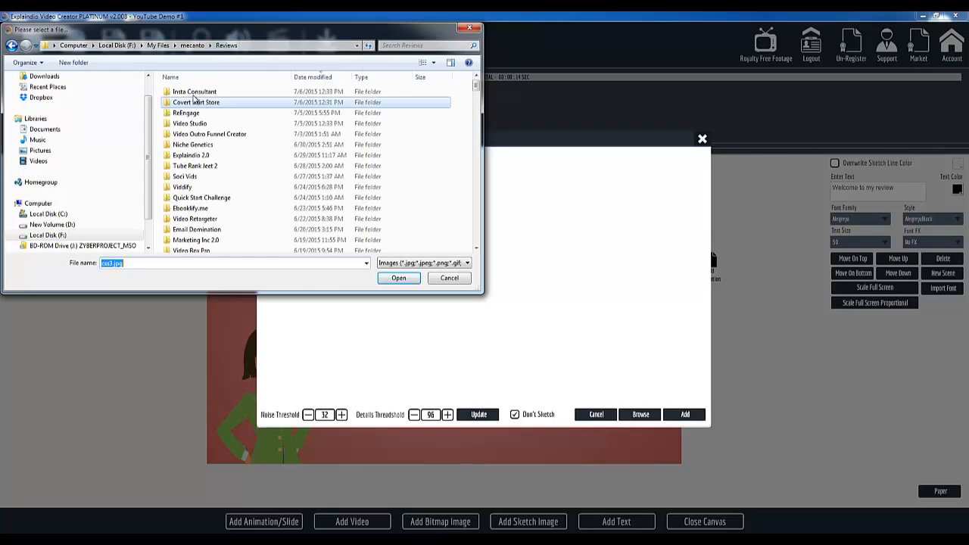
left_click(192, 94)
double_click(192, 94)
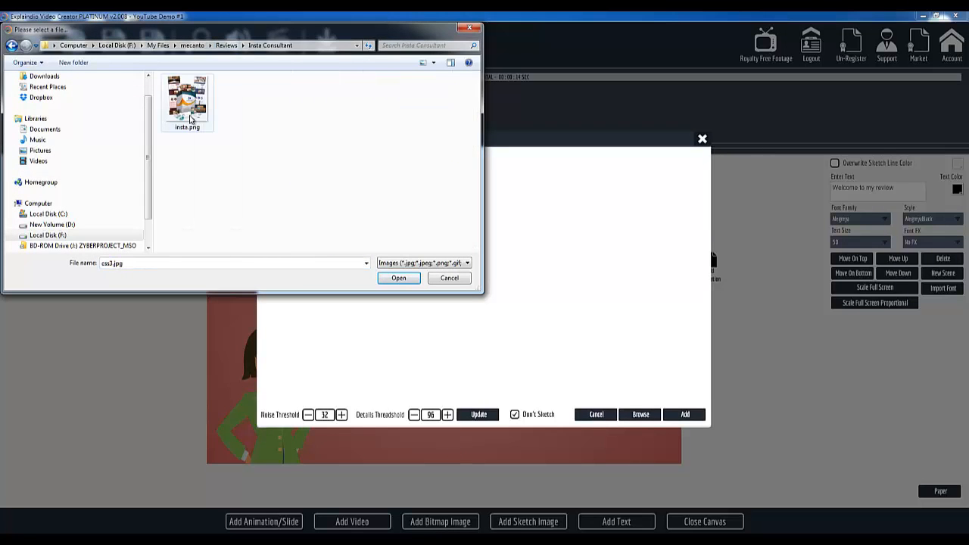
left_click(191, 119)
left_click(399, 278)
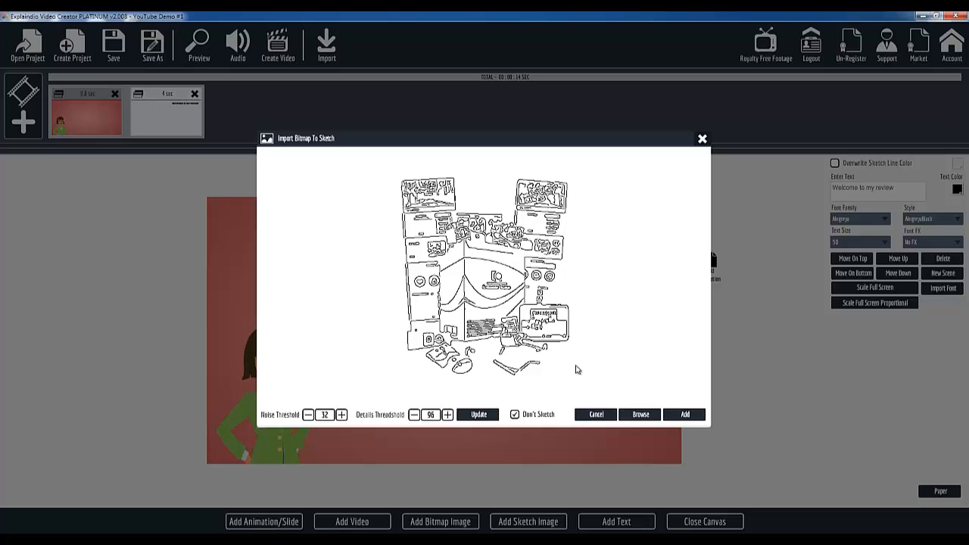
left_click(685, 415)
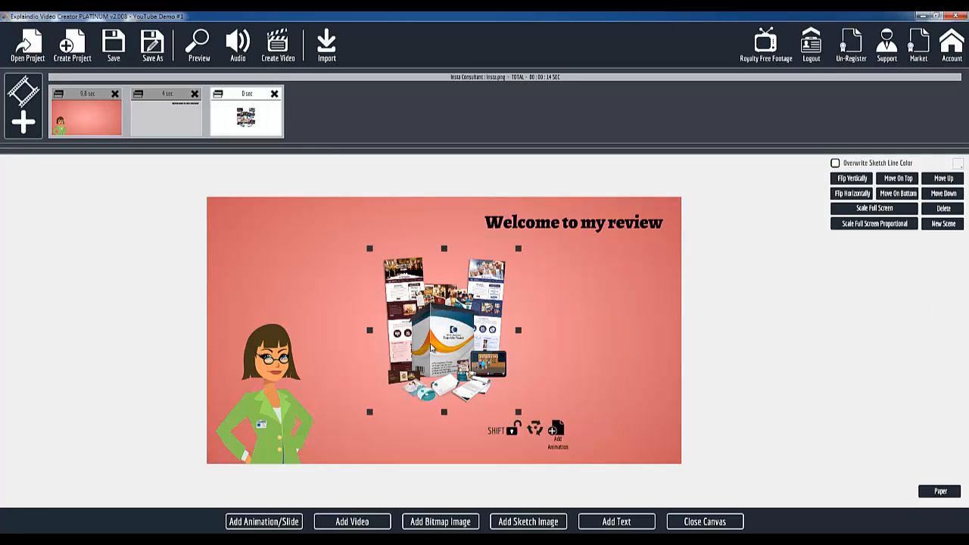
Step: Enlarge the product image to about half the scene's width and place it beneath the "Welcome to my review" text
left_click_drag(519, 415, 535, 430)
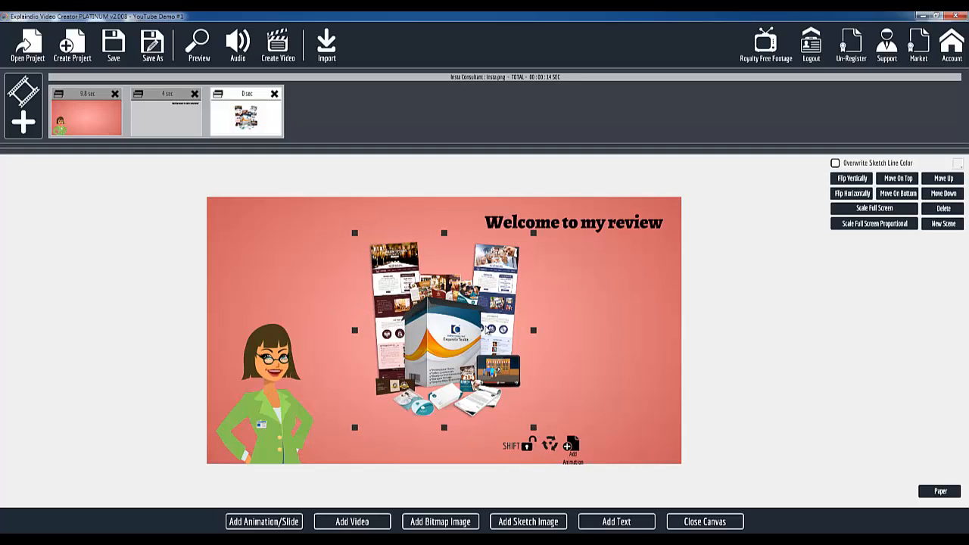
left_click_drag(533, 429, 563, 454)
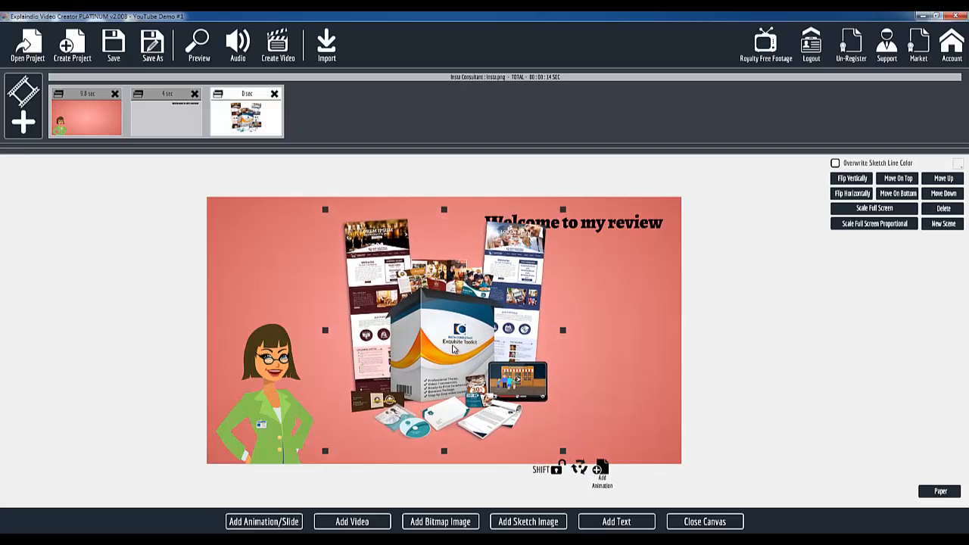
left_click_drag(453, 348, 582, 373)
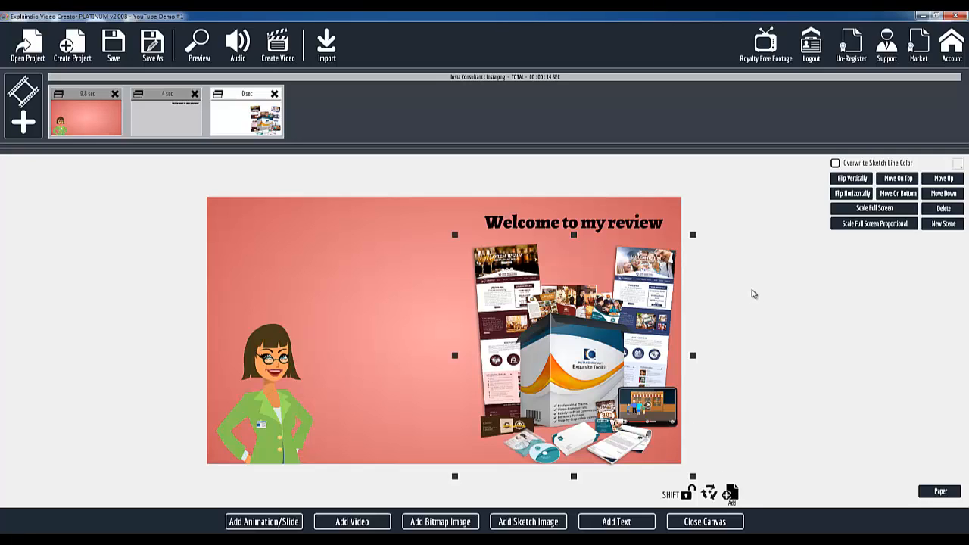
Step: Add an animation to the product image that ends with it shrunk to about a third of the scene's width beside the businesswoman
left_click(730, 496)
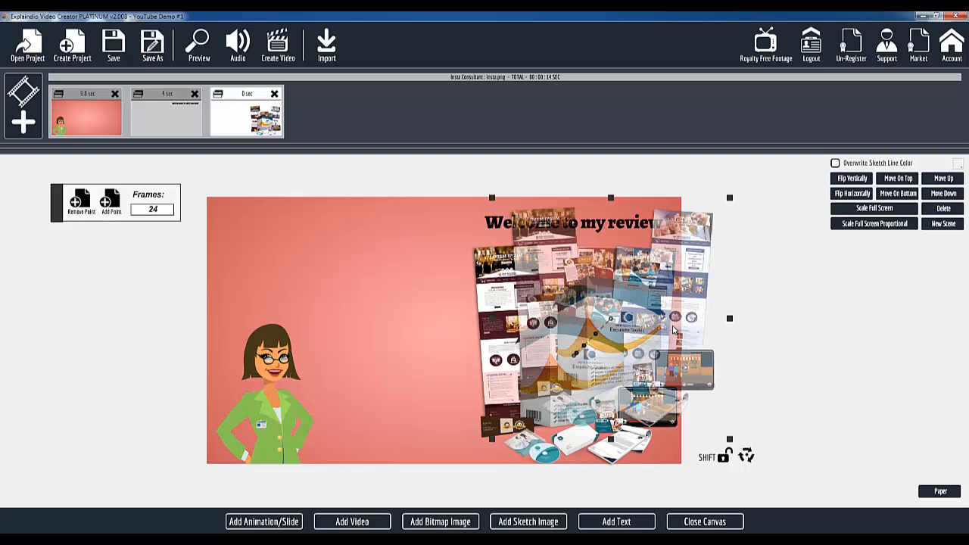
left_click_drag(660, 333, 419, 327)
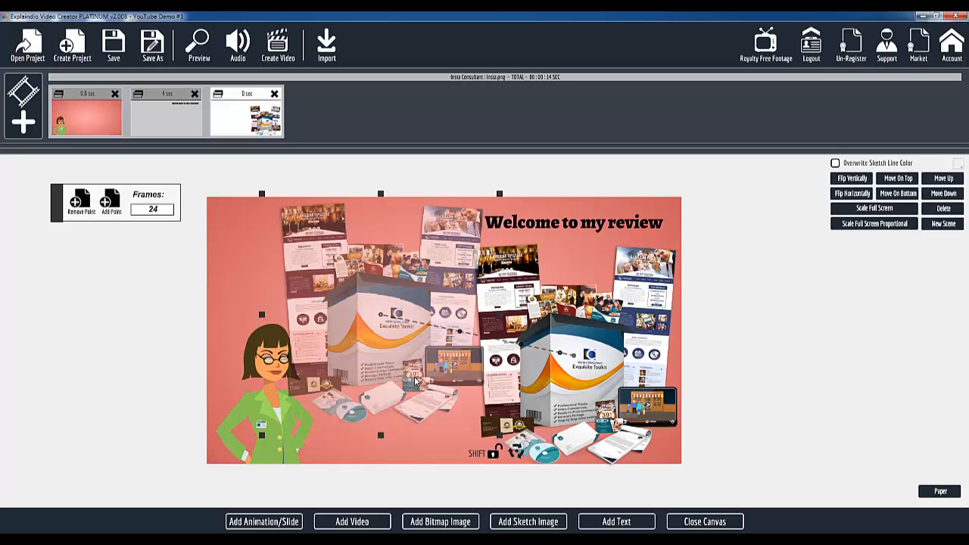
left_click_drag(500, 440, 421, 386)
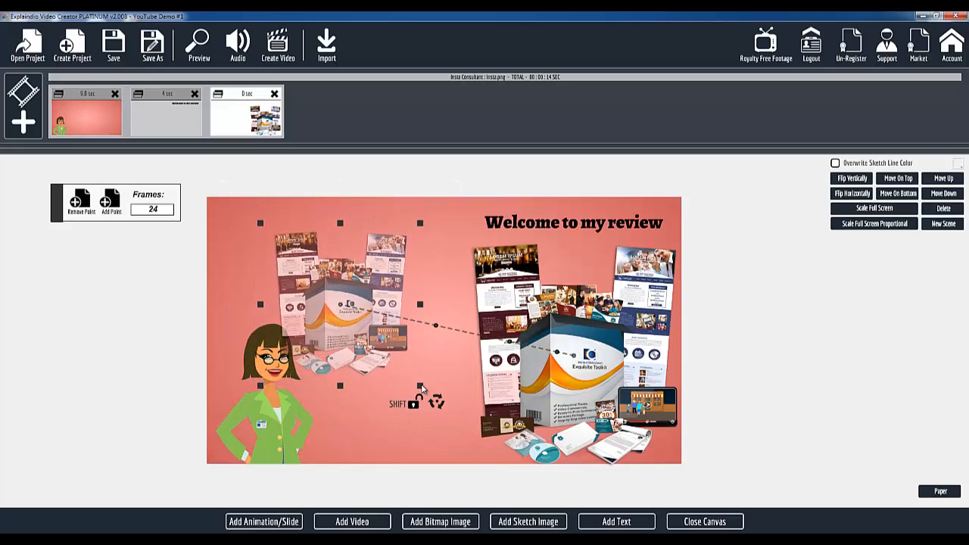
left_click_drag(369, 339, 424, 421)
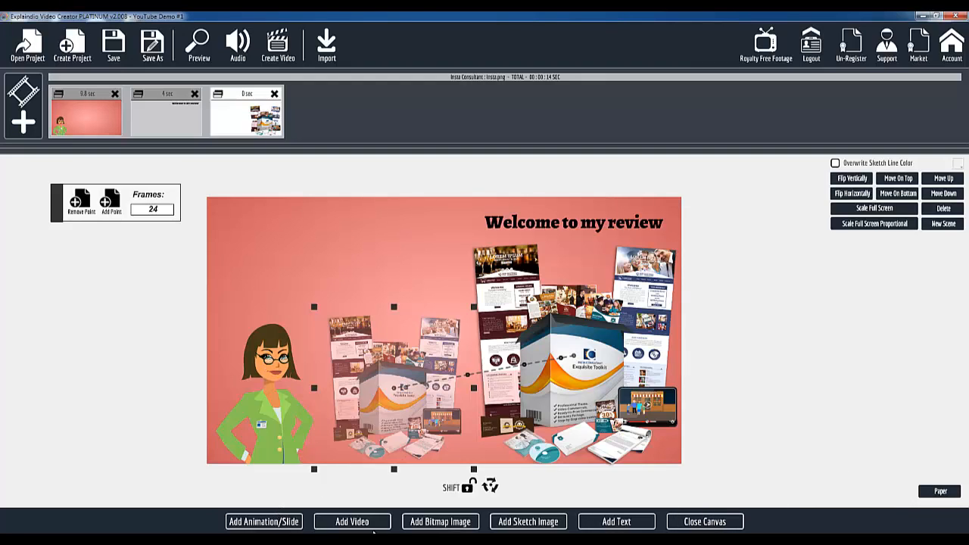
Step: Add the bitmap image logo.png from the Insta Consultant folder to the canvas with Don't Sketch turned off
left_click(418, 527)
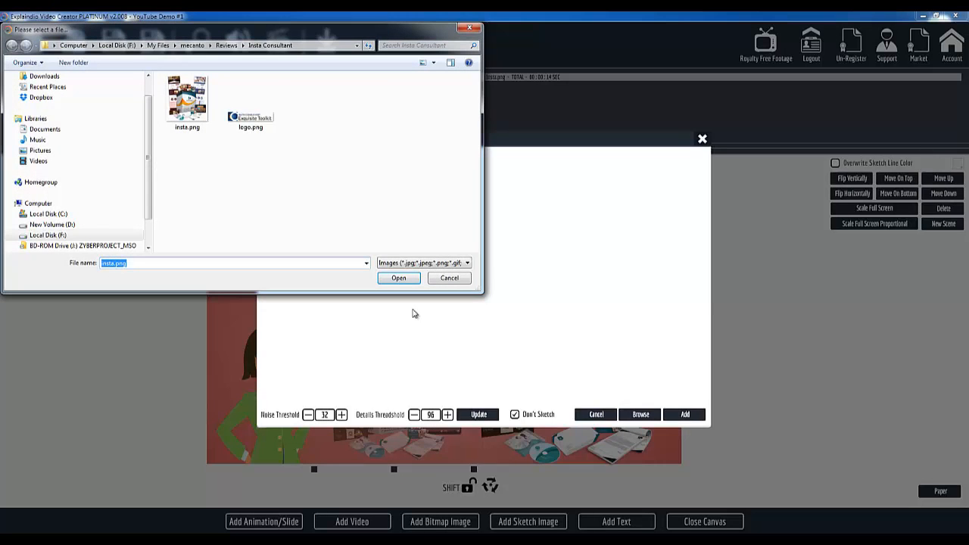
left_click(253, 110)
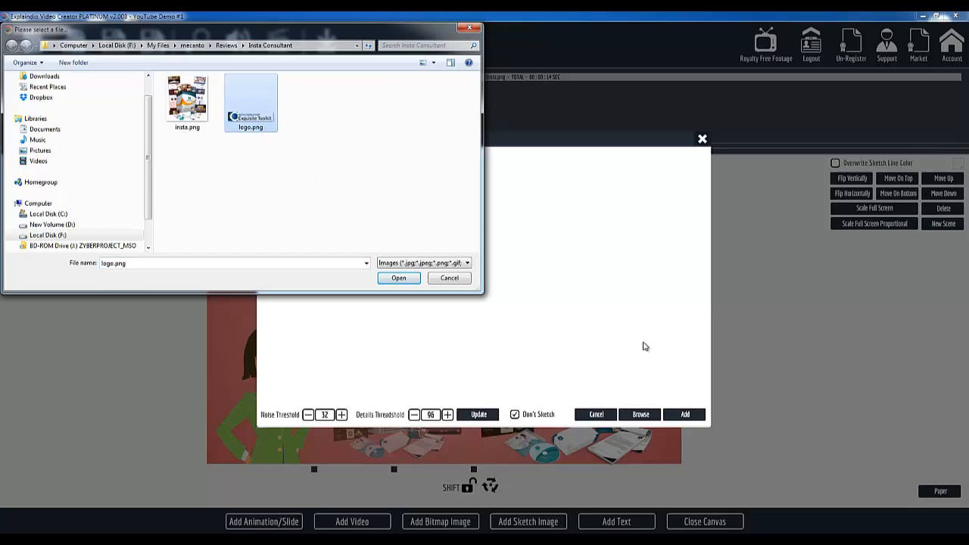
left_click(399, 279)
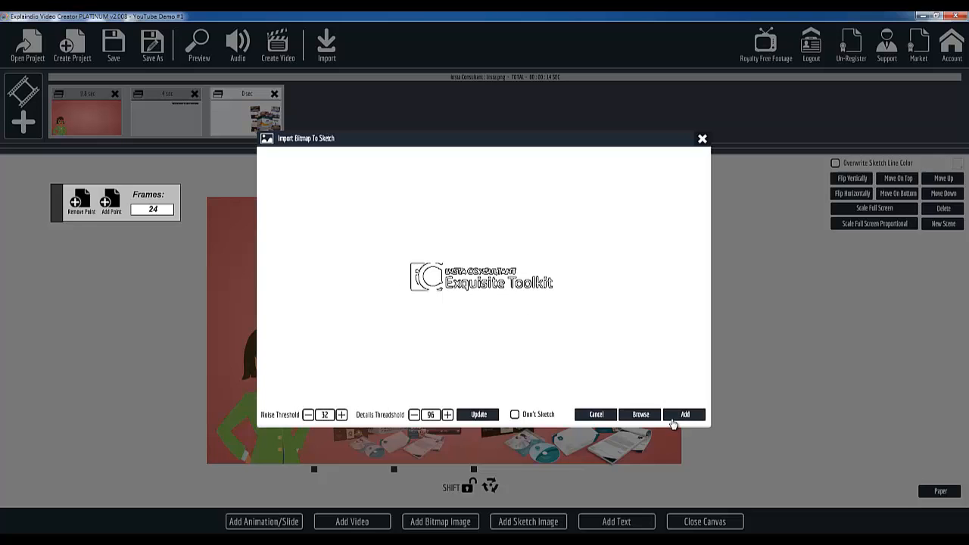
left_click(682, 419)
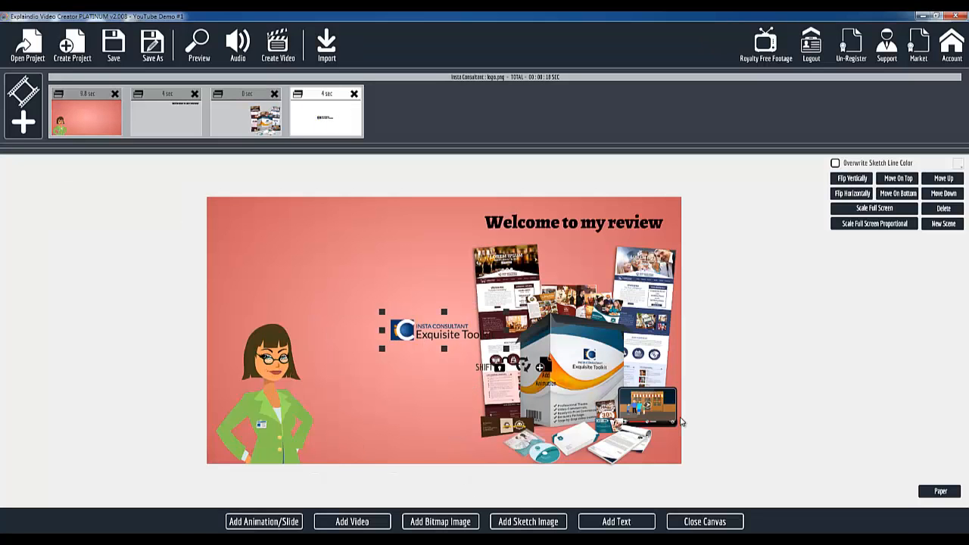
Step: Enlarge the logo to a little under half the scene's width and place it over the large product image, beneath the welcome text
left_click(454, 339)
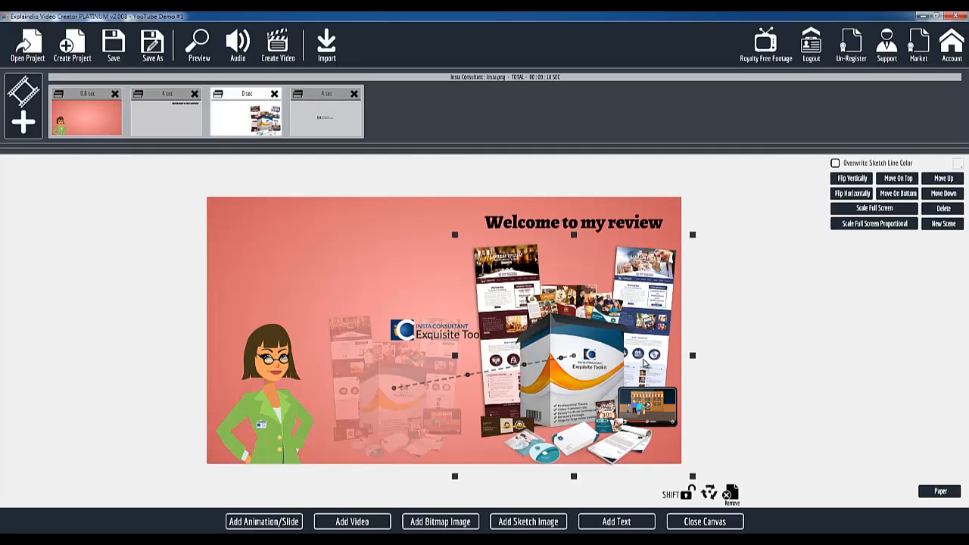
left_click(454, 338)
mouse_move(478, 340)
left_mouse_down()
mouse_move(469, 333)
mouse_move(475, 339)
left_mouse_up()
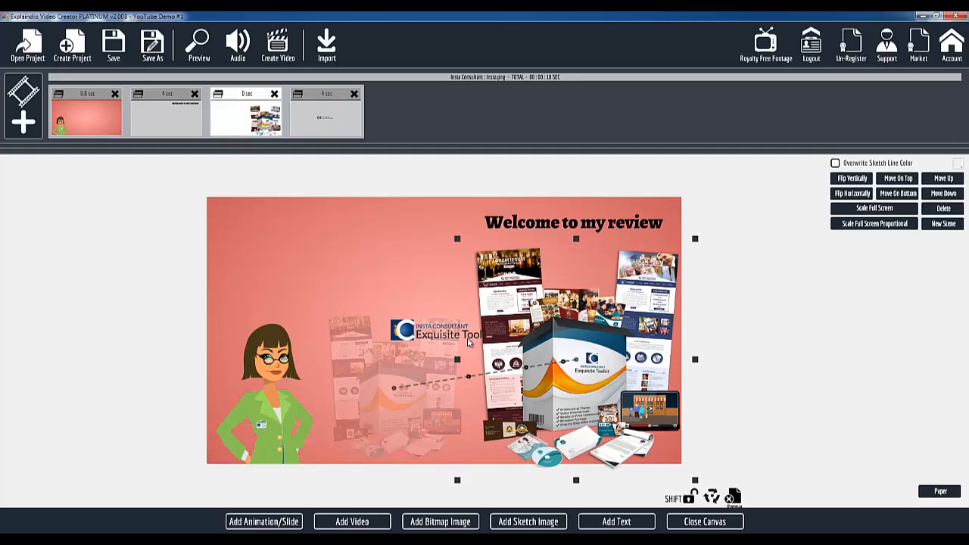
left_click(468, 338)
left_click(473, 332)
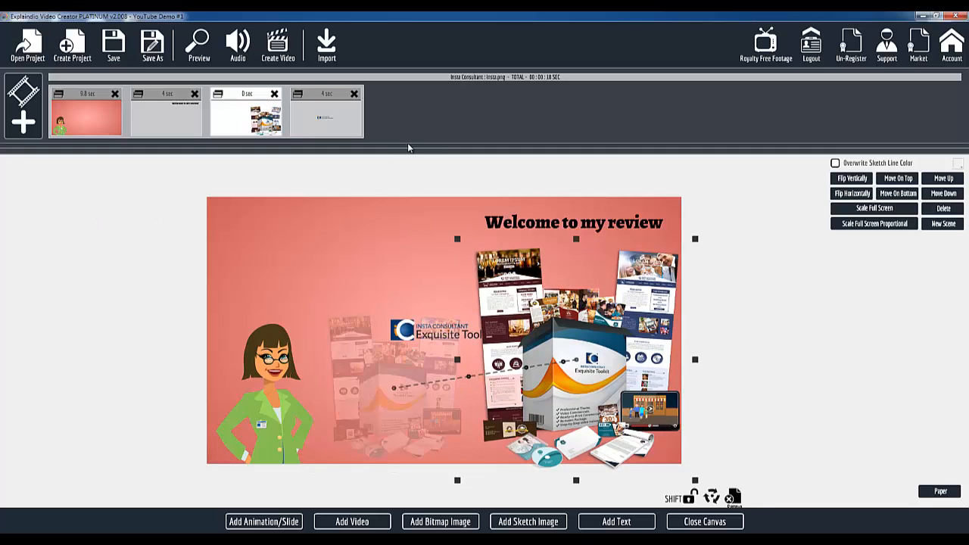
left_click(333, 106)
left_click(463, 341)
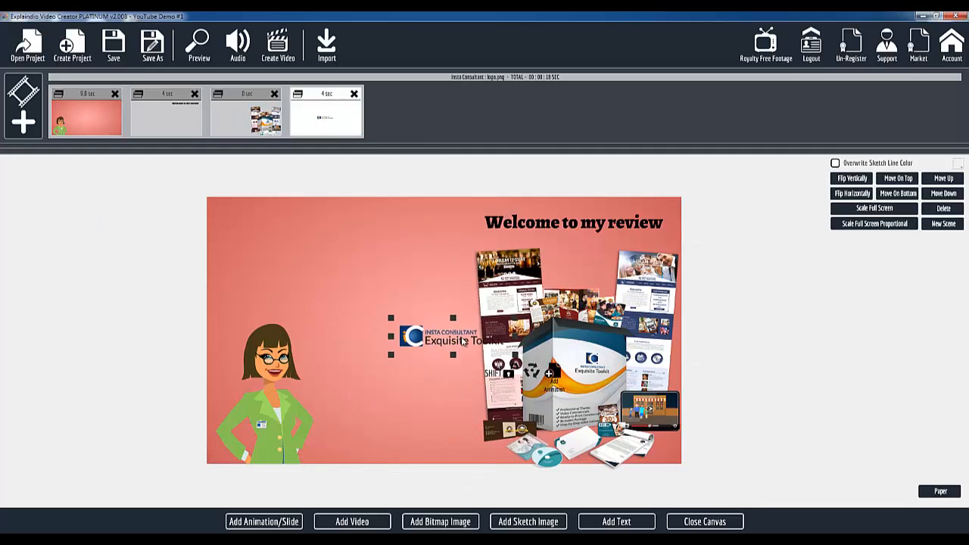
left_click_drag(463, 341, 598, 385)
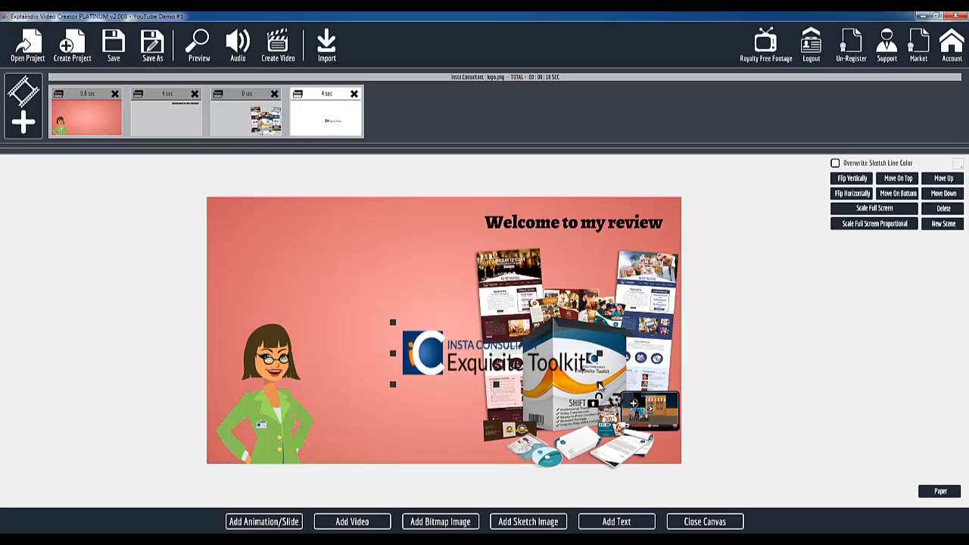
left_click_drag(431, 358, 508, 366)
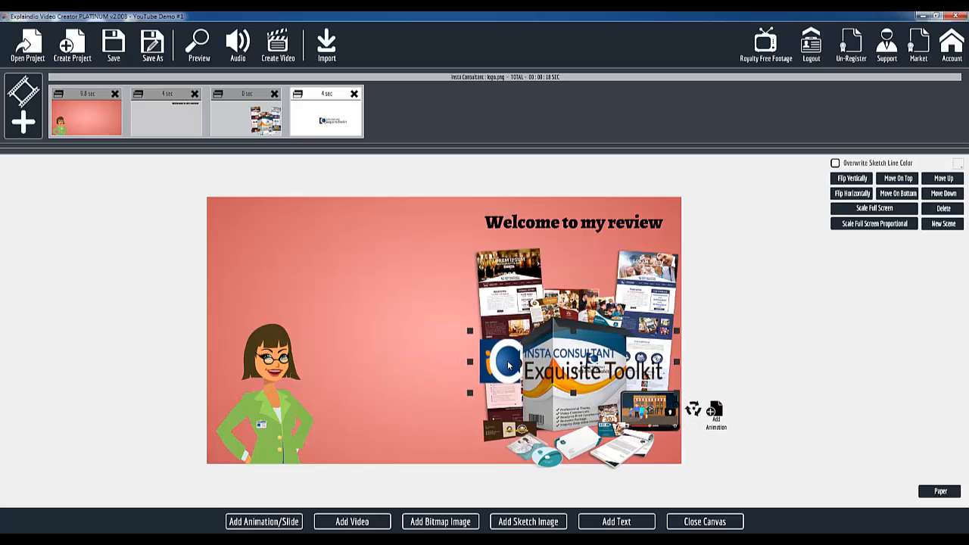
left_click_drag(508, 367, 478, 368)
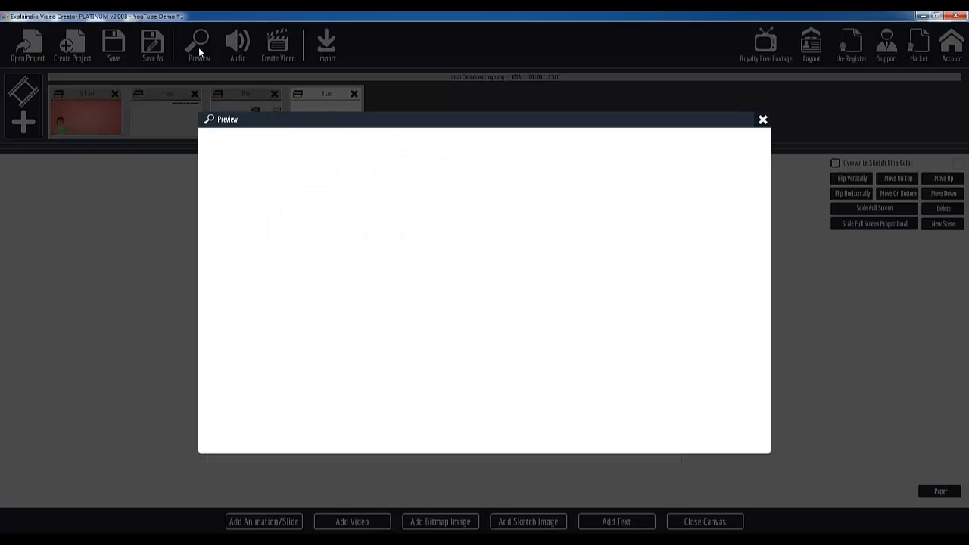
Step: Preview the whole project, check the businesswoman and welcome text slides on the canvas, and close the canvas
left_click(199, 50)
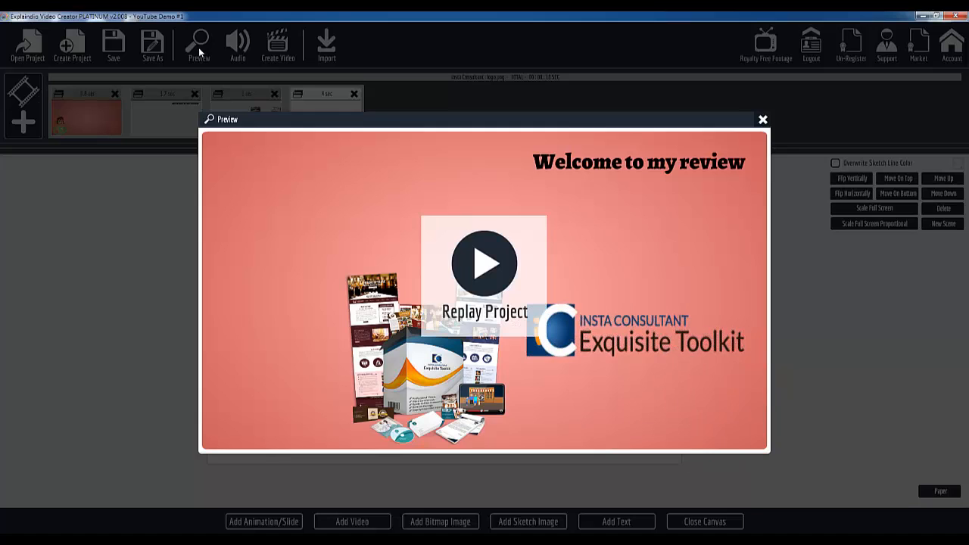
left_click(762, 120)
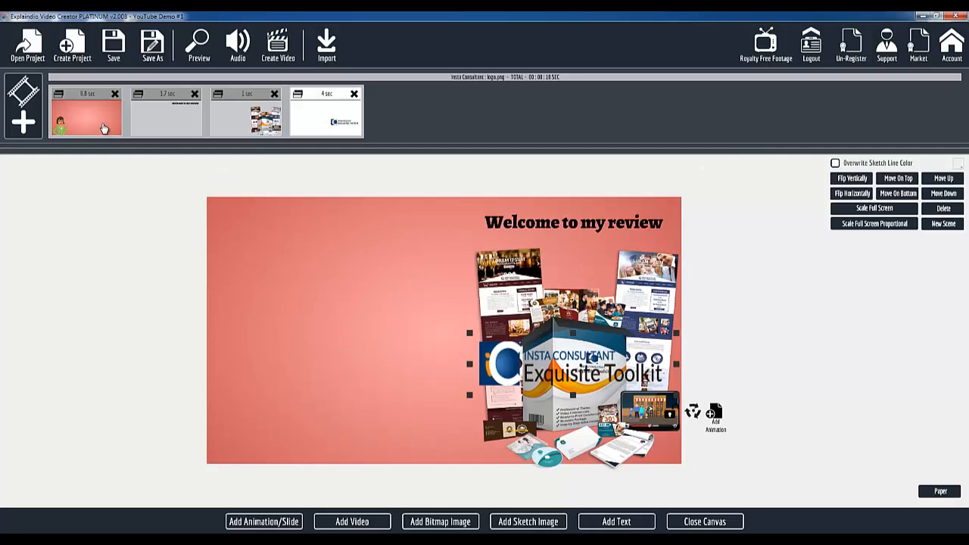
left_click(97, 95)
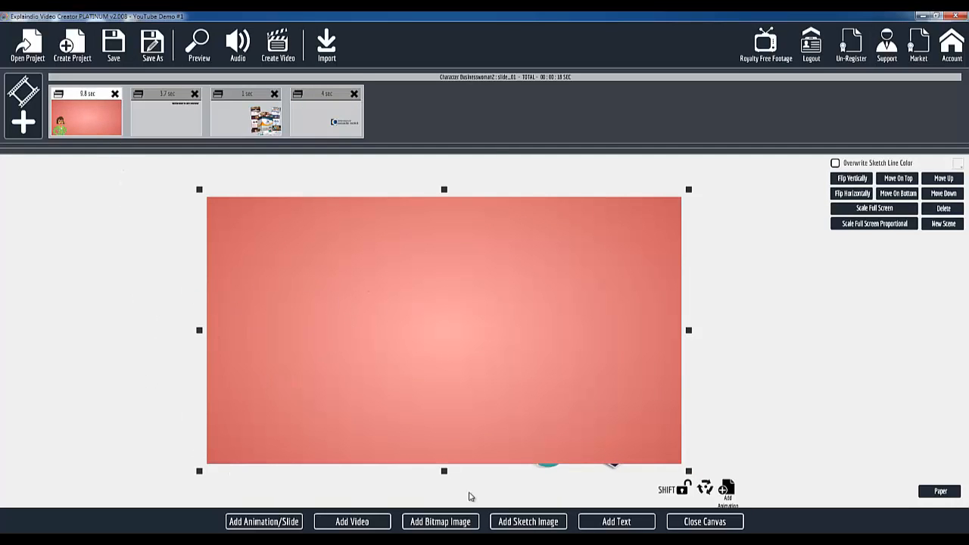
left_click(170, 94)
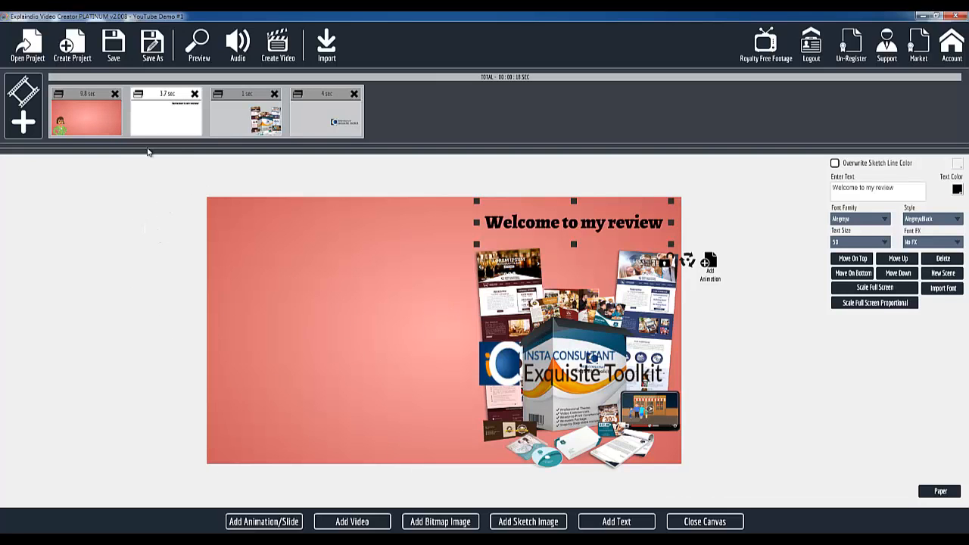
left_click(87, 94)
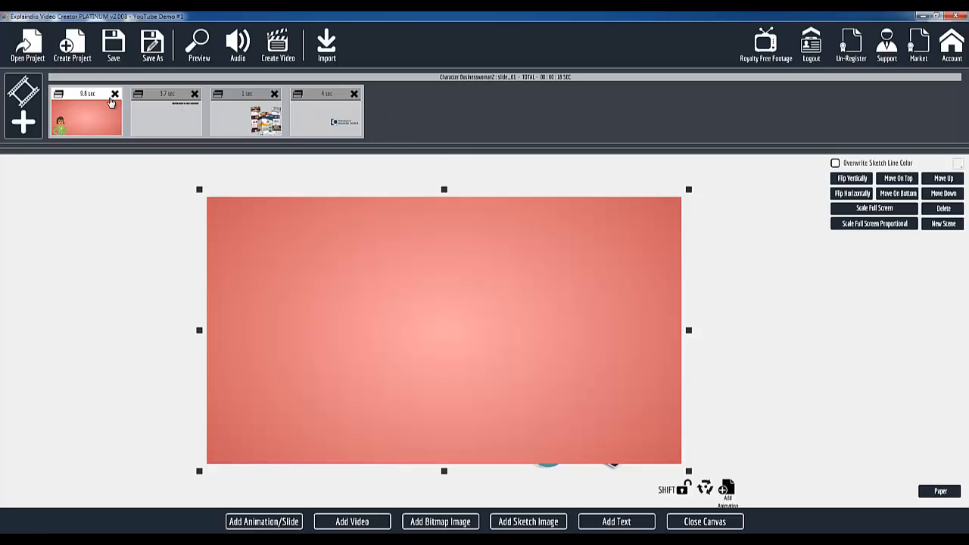
left_click(704, 521)
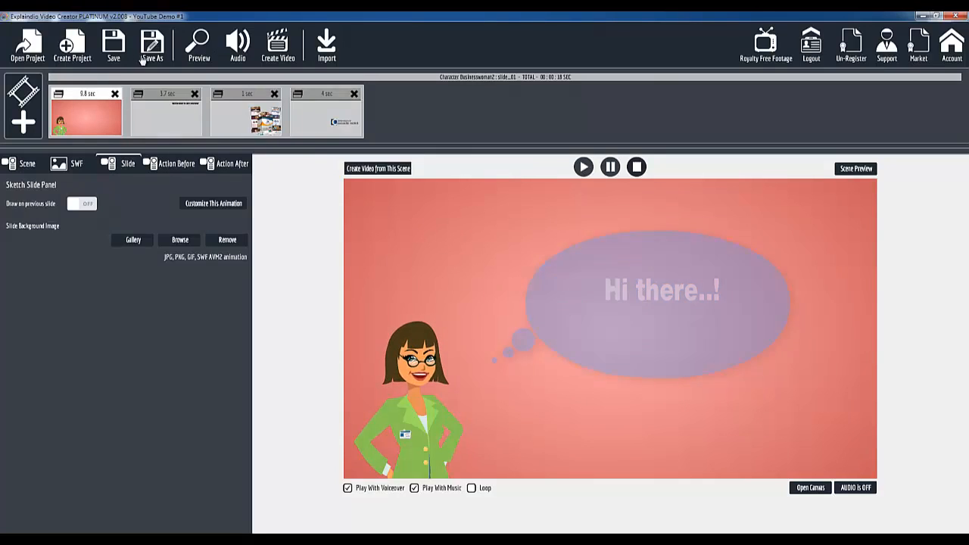
Step: Create a new scene with an empty canvas and choose the Character Businesswoman2 slide pack for it
left_click(21, 125)
left_click(410, 287)
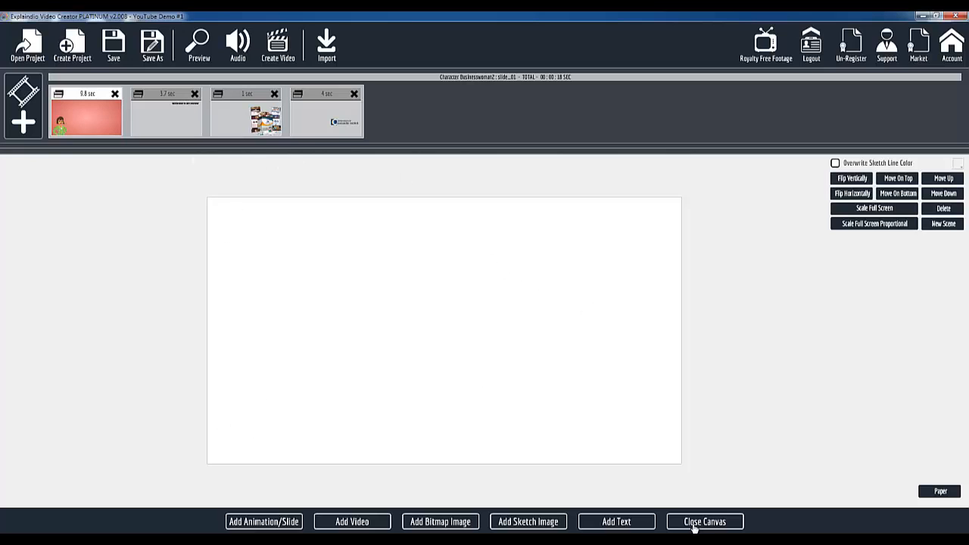
left_click(285, 522)
left_click(399, 289)
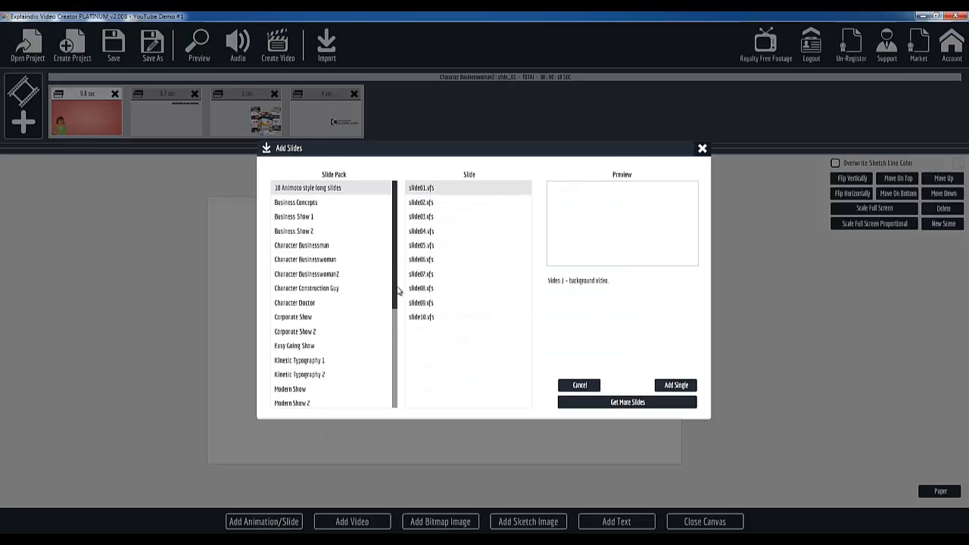
left_click(323, 247)
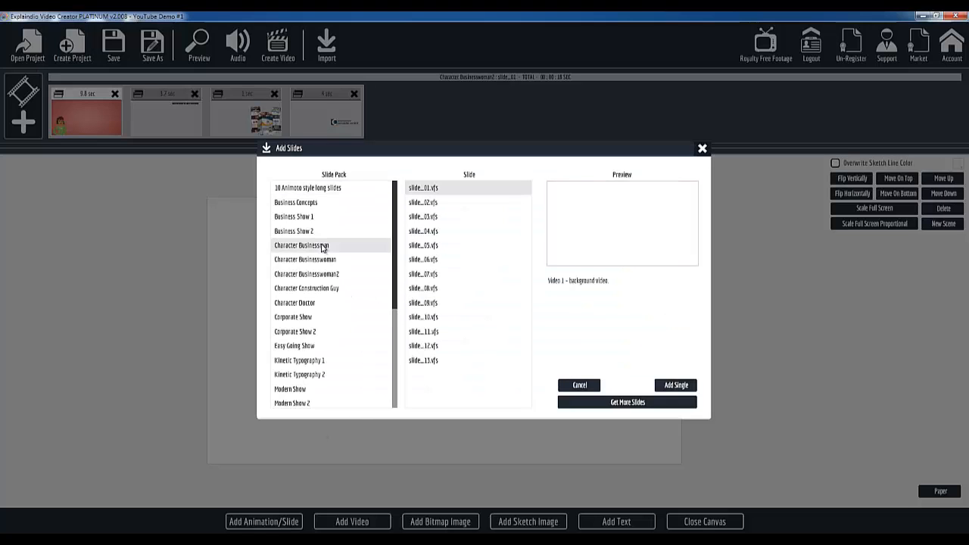
left_click(335, 261)
left_click(338, 276)
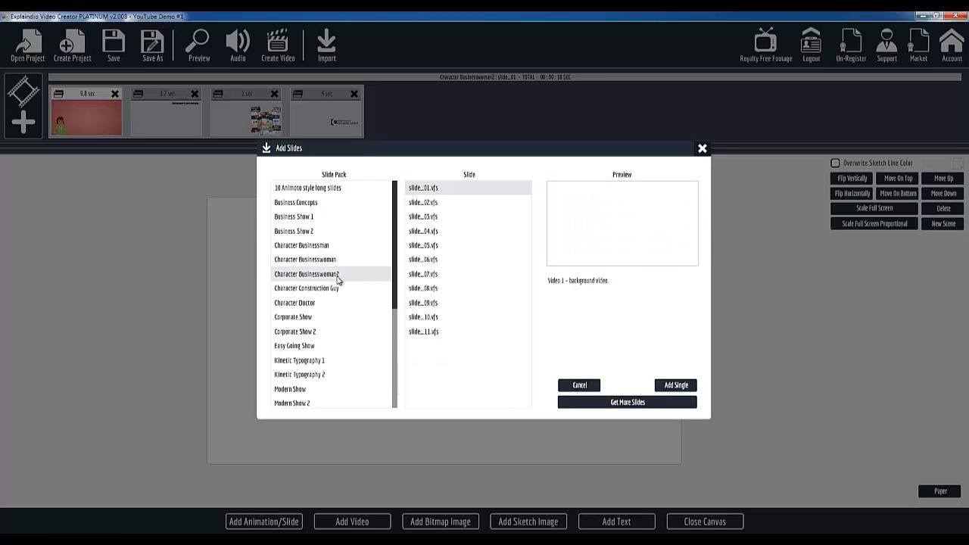
Step: Browse the pack's slides from slide_02 to slide_08 and add slide_08.vfs to the canvas with Don't Sketch on
left_click(428, 204)
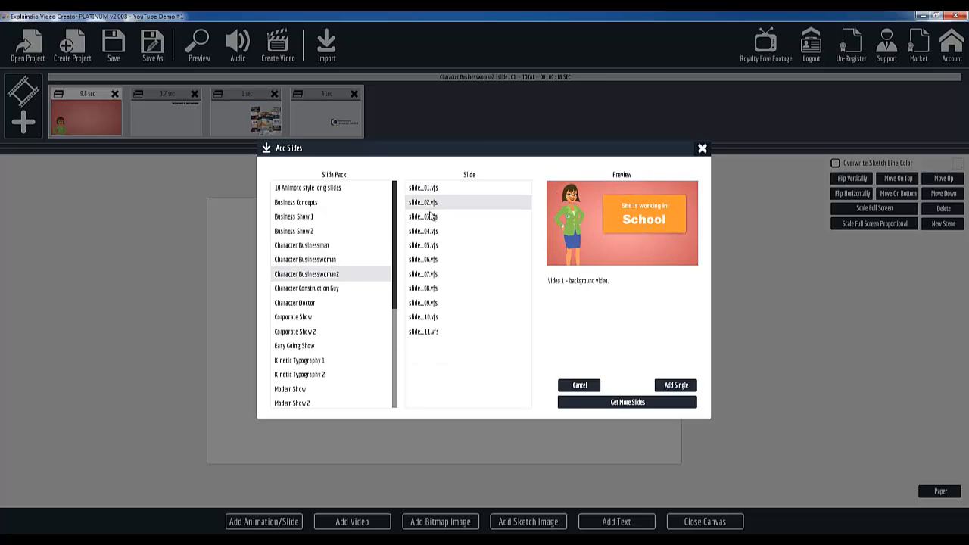
left_click(430, 217)
left_click(431, 231)
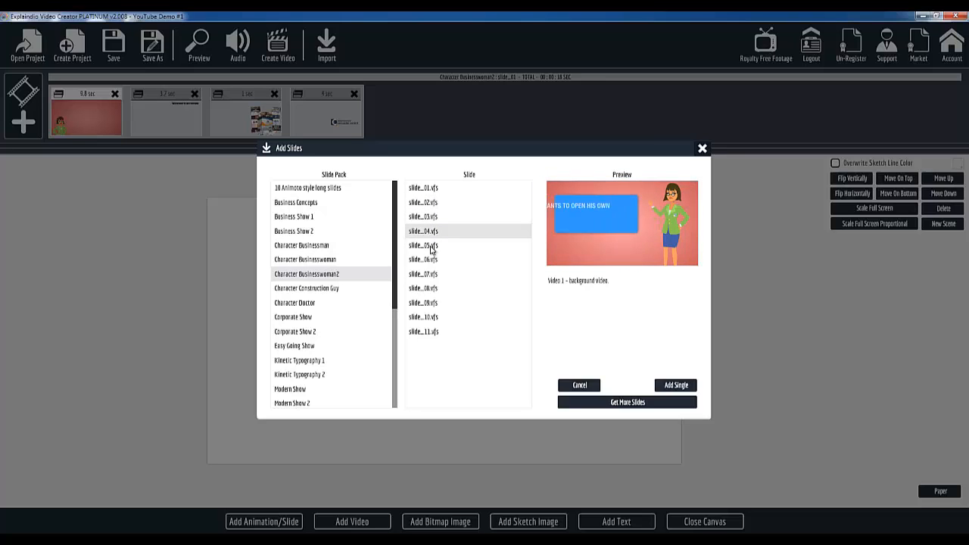
left_click(431, 245)
left_click(433, 260)
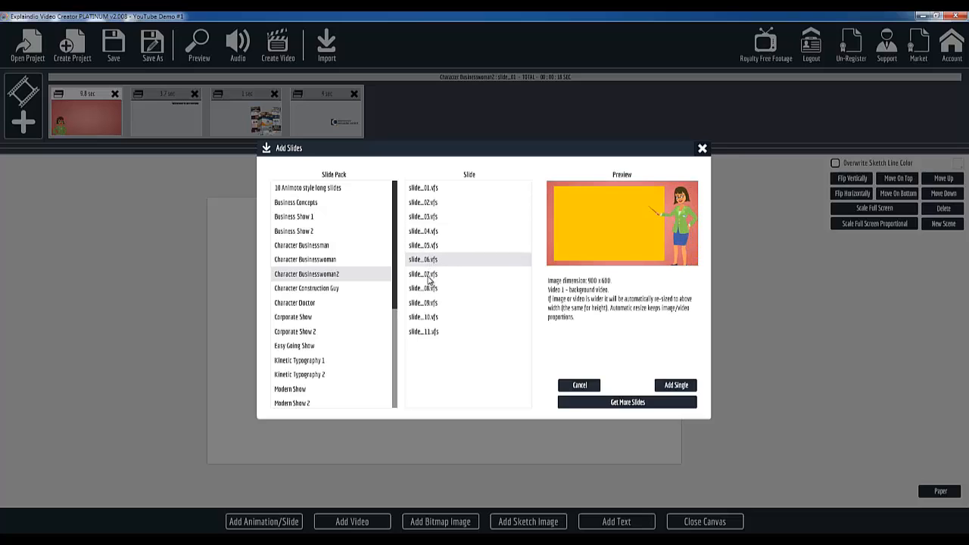
left_click(428, 276)
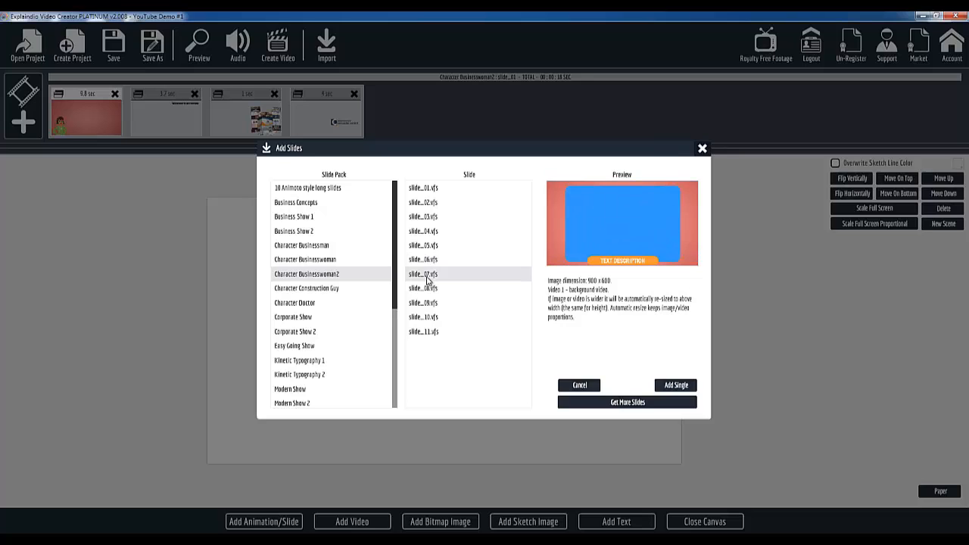
left_click(431, 290)
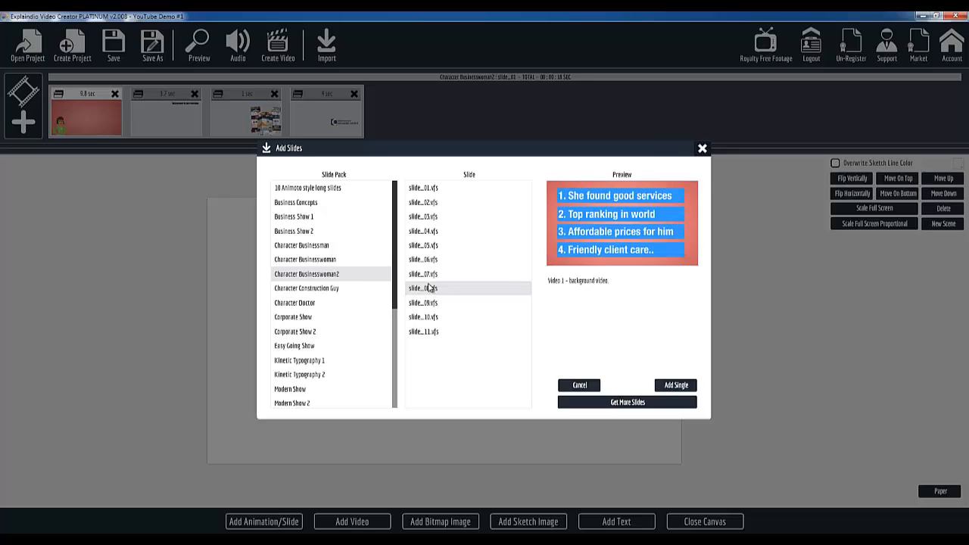
left_click(676, 386)
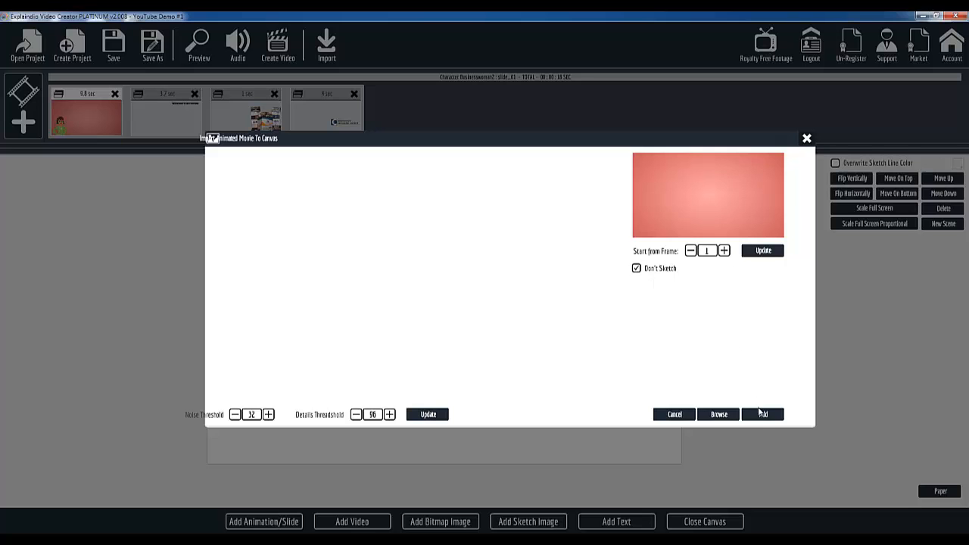
left_click(761, 412)
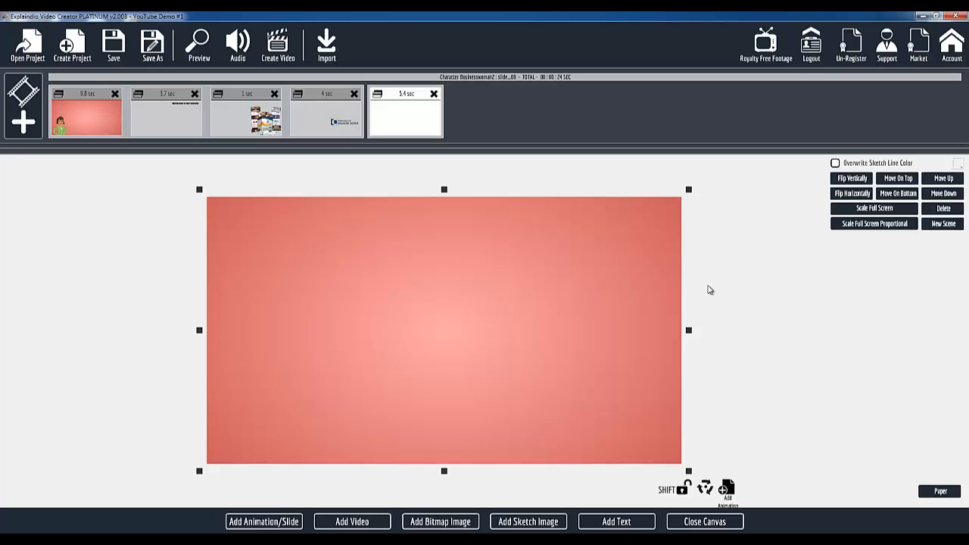
Step: Close the canvas and customize the slide_08 animation, replacing the wording of list item 1 with "User-Friendly" after its number
left_click(698, 523)
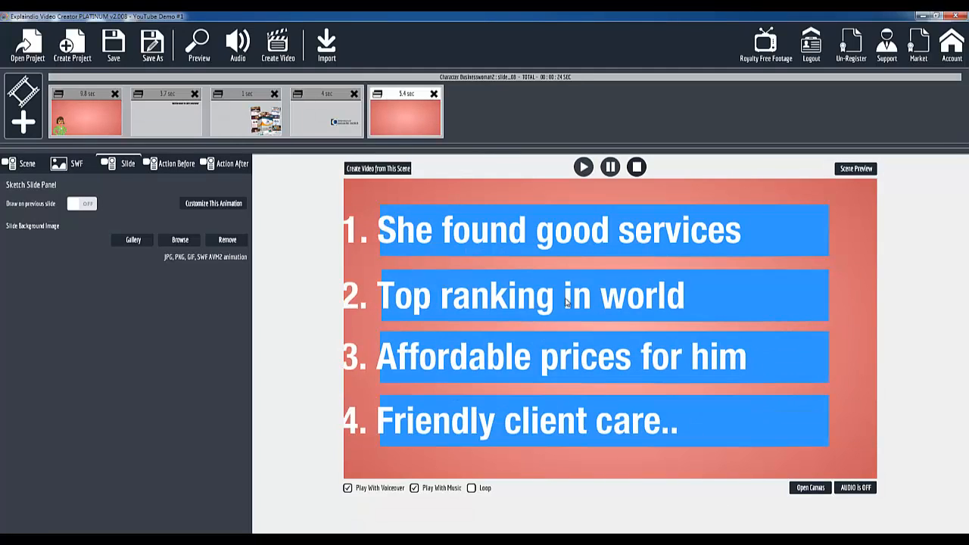
left_click(205, 203)
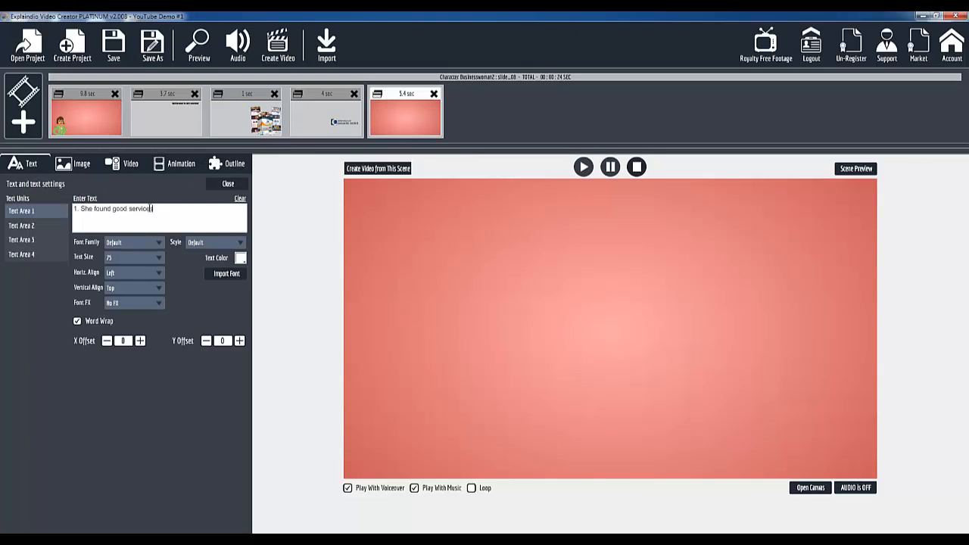
left_click_drag(153, 208, 81, 209)
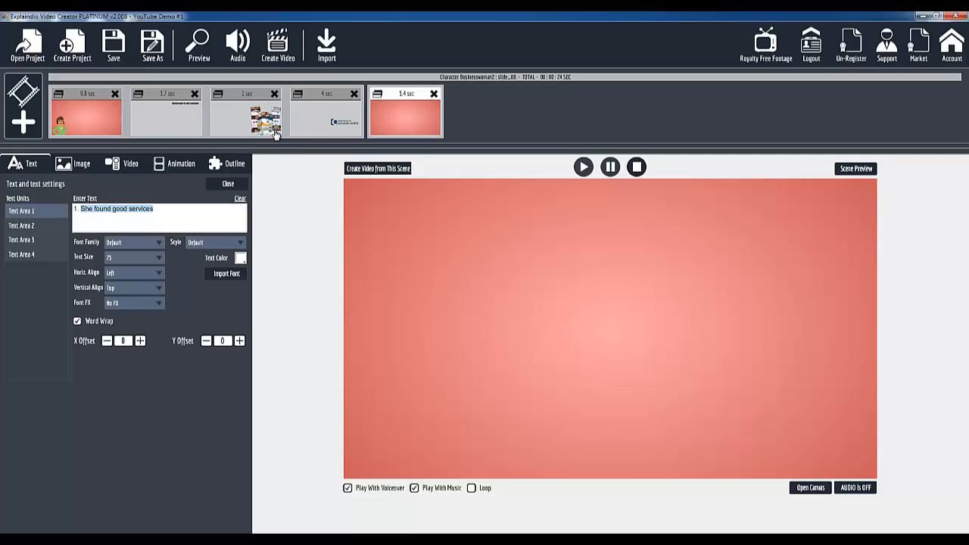
left_click(319, 125)
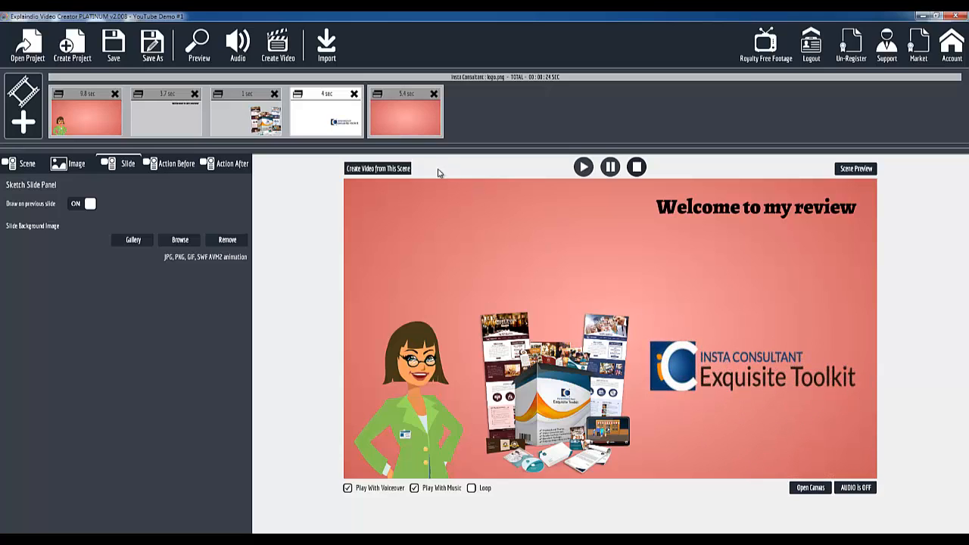
left_click(428, 127)
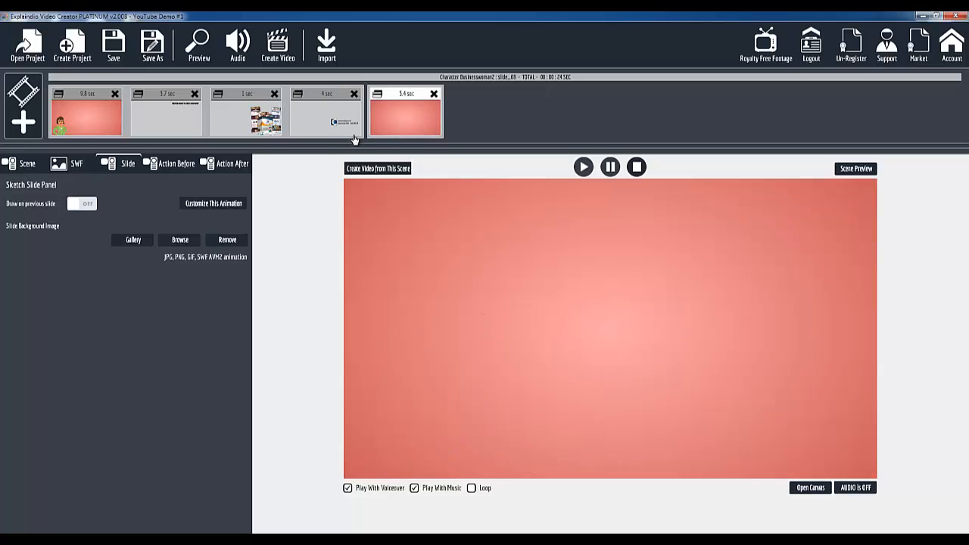
left_click(207, 207)
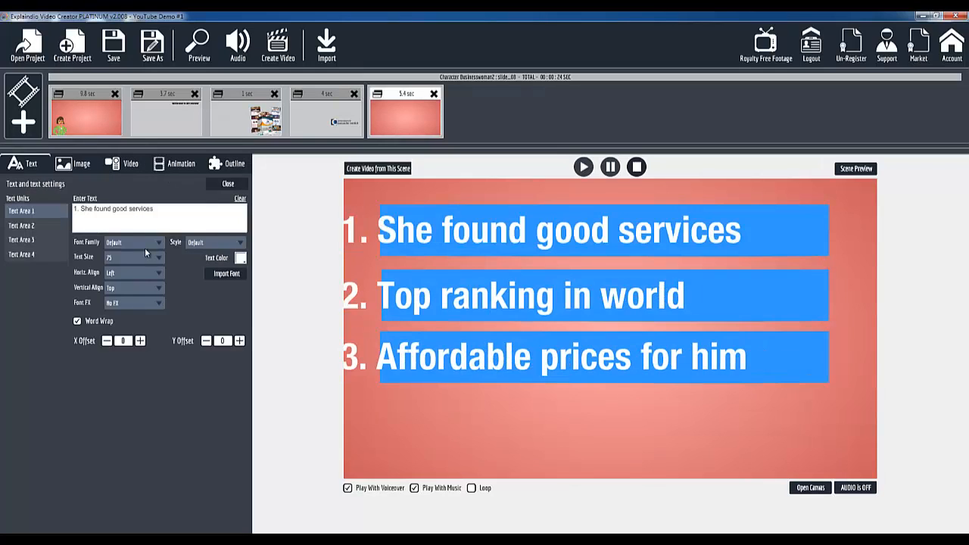
left_click_drag(153, 210, 84, 212)
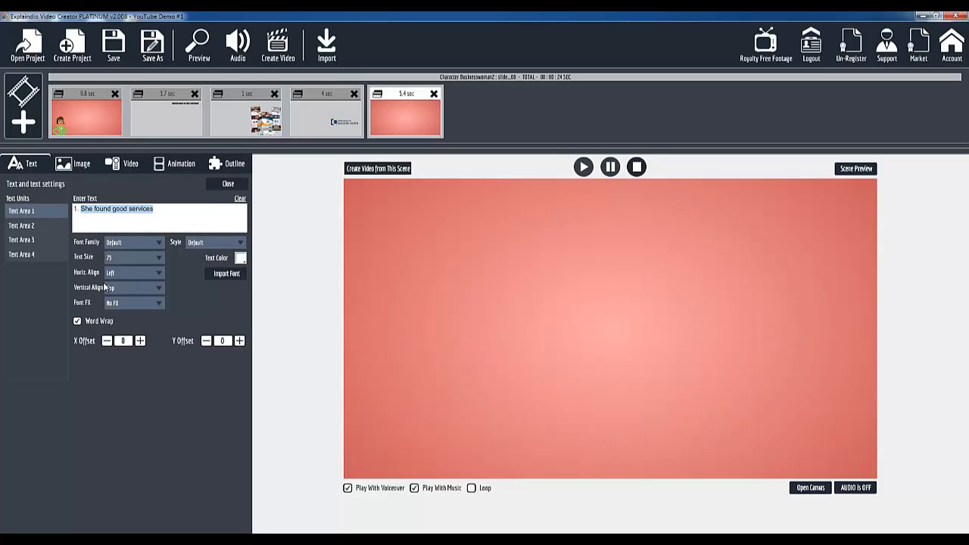
type("Us")
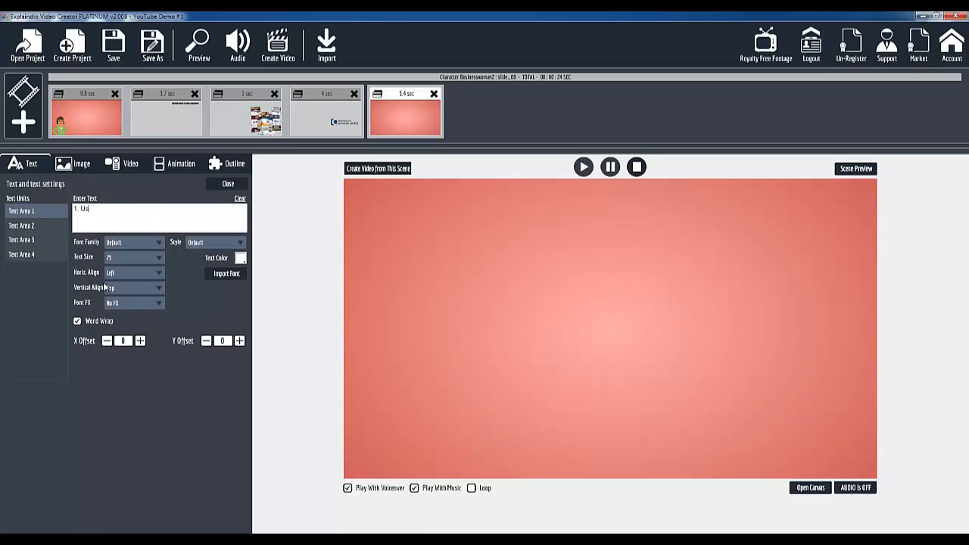
type("er-Friendly")
Step: Replace the wording of list item 2 with "Amazing features" and of list item 3 with "Instant profits", keeping the numbers
left_click(22, 226)
double_click(87, 208)
left_click_drag(91, 210, 154, 211)
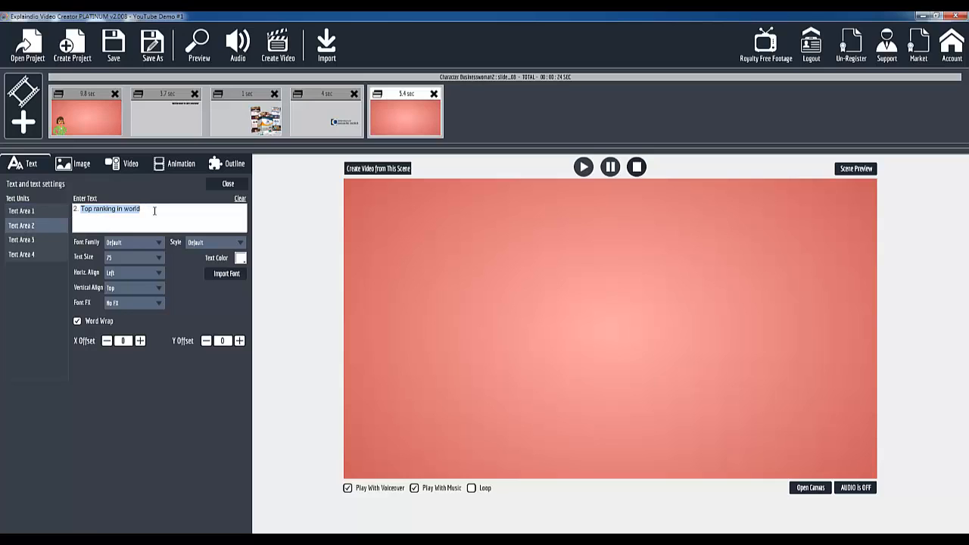
type("Amazing features")
left_click(30, 240)
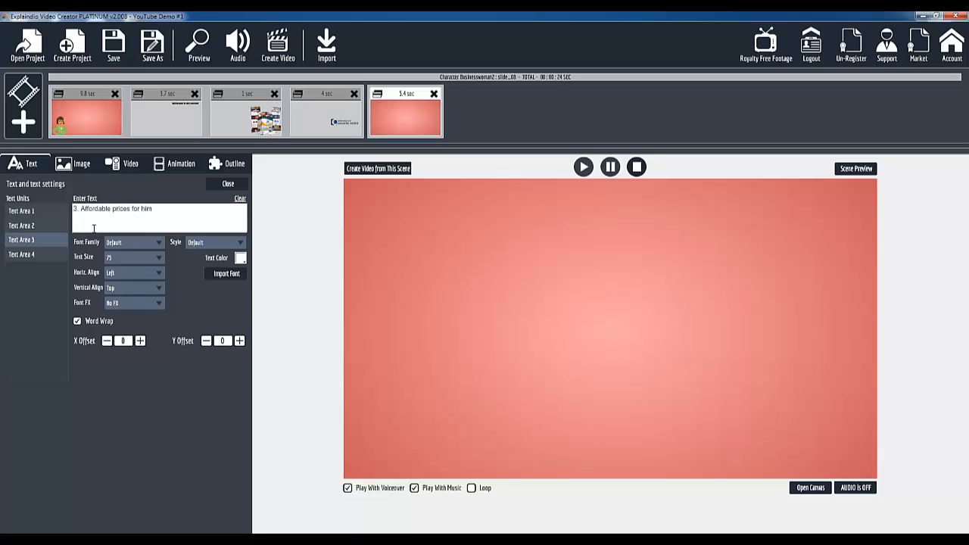
left_click_drag(152, 210, 81, 212)
type("Instant profits")
Step: Replace the wording of list item 4 with "Top notch support team" and reopen and close the canvas to play the updated list
left_click(27, 254)
left_click_drag(96, 212, 161, 227)
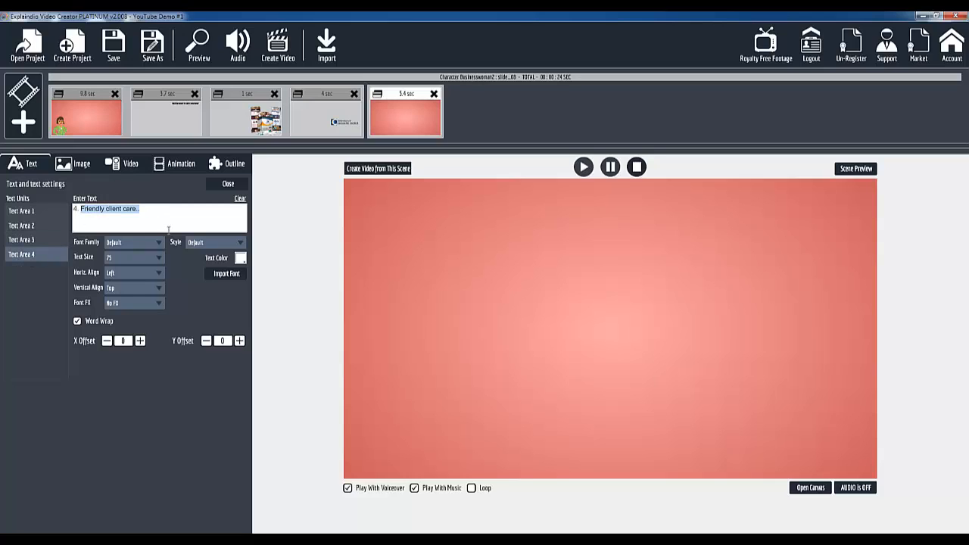
type("Top notch support team")
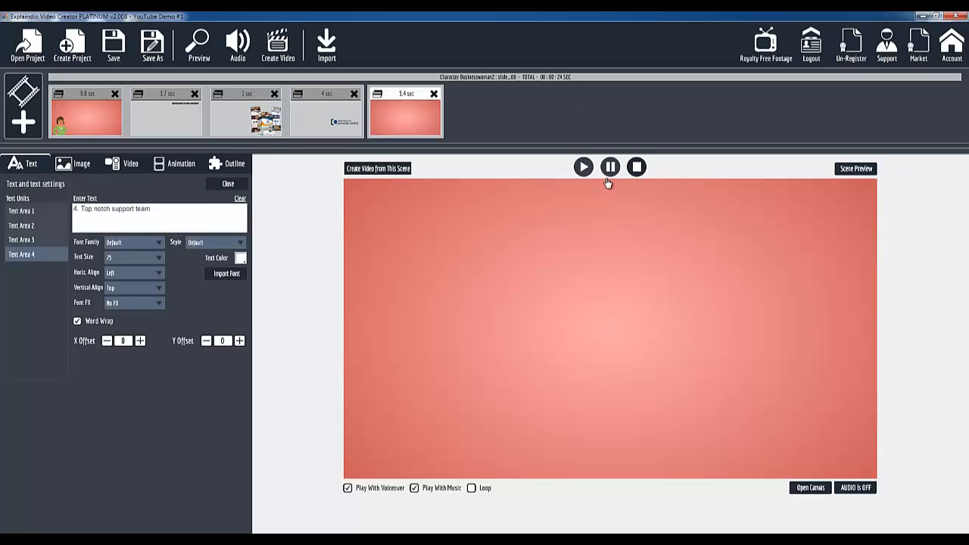
left_click(810, 491)
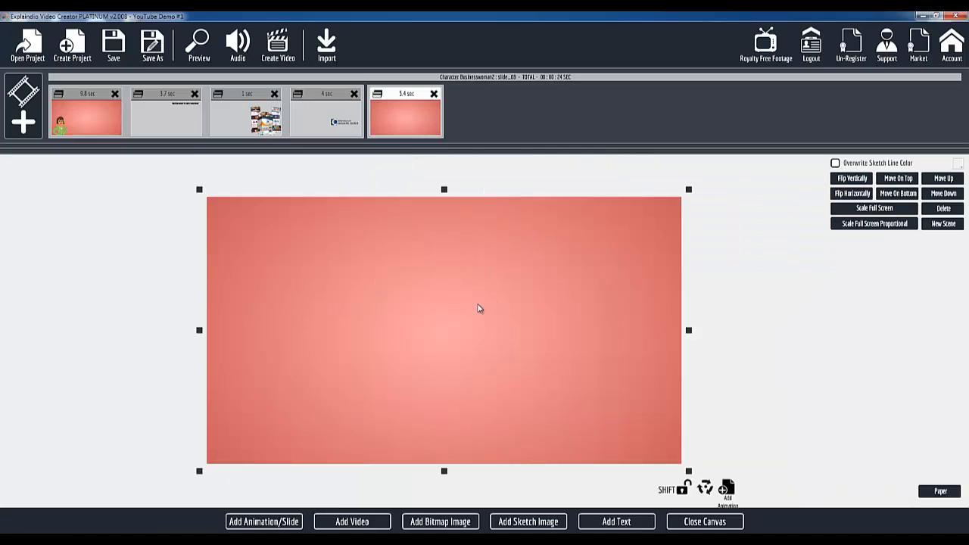
left_click(688, 525)
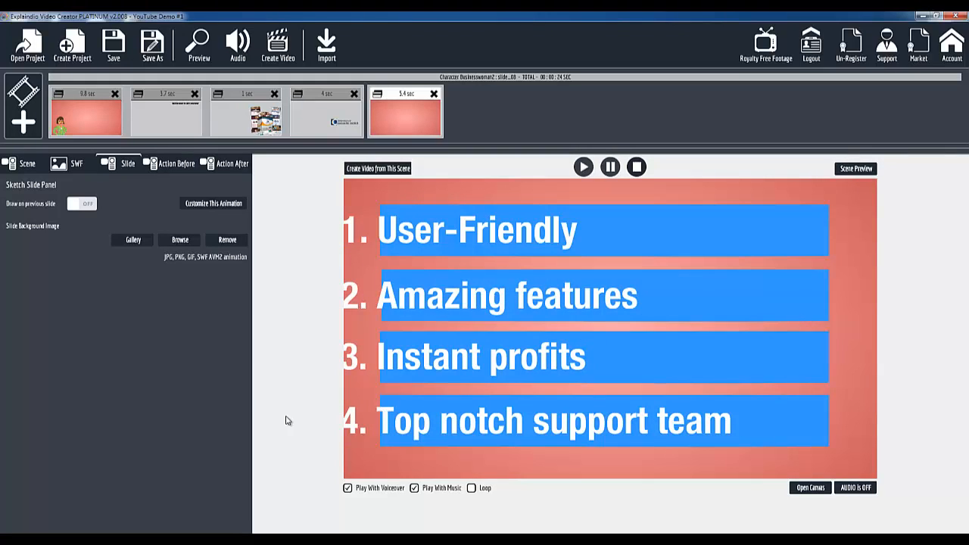
Step: Create another new scene with an empty canvas and choose the Character Businesswoman2 pack for an Explaindio slide
left_click(24, 122)
left_click(407, 291)
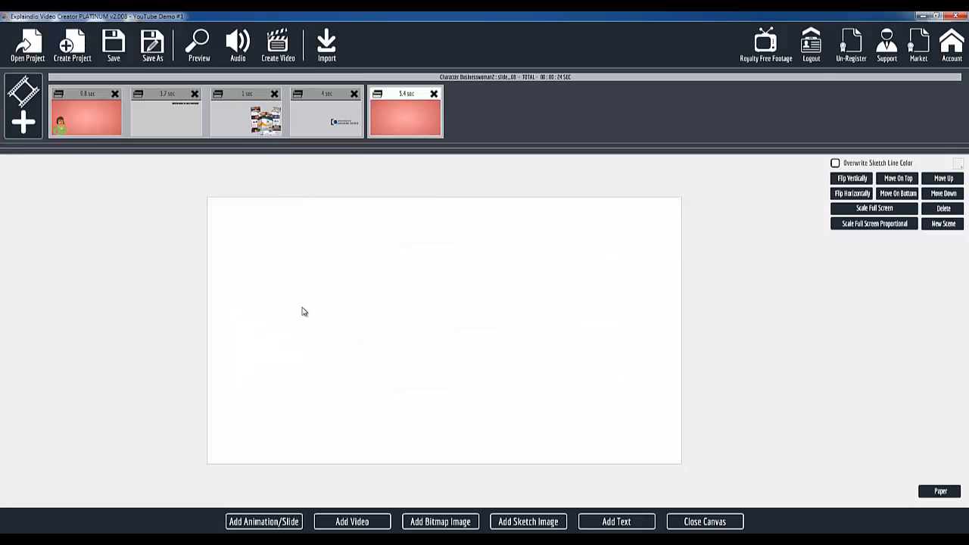
left_click(288, 525)
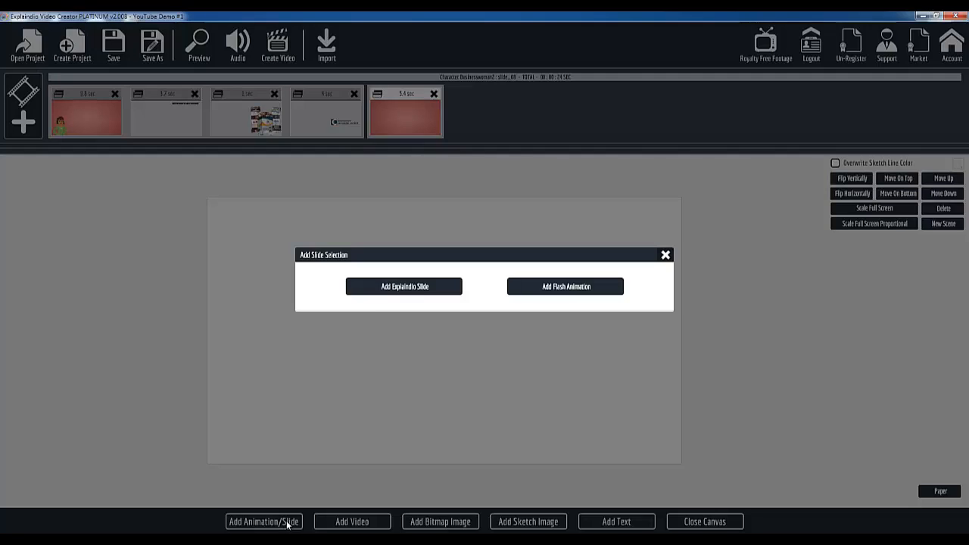
left_click(408, 286)
left_click(324, 274)
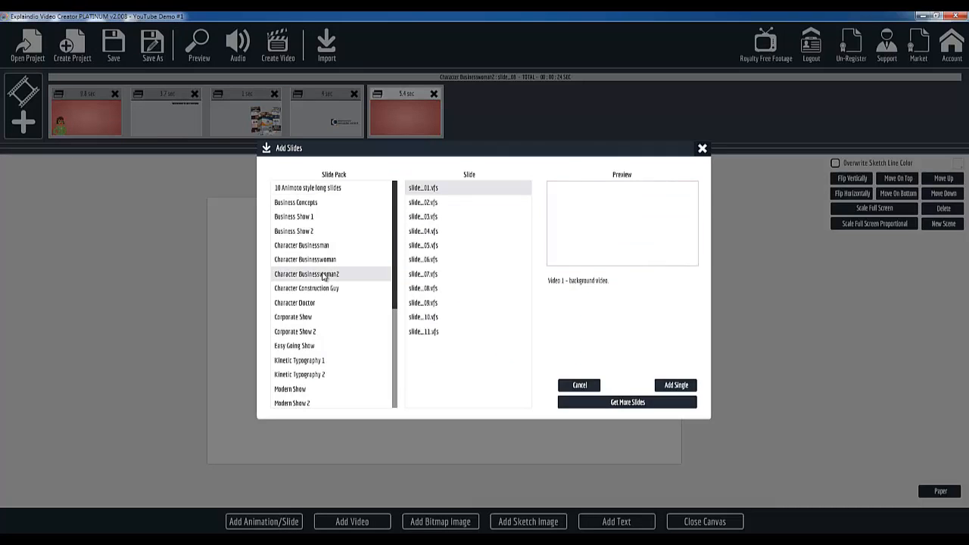
Step: Compare the pack's slides between slide_02 and slide_07, and add slide_07.vfs to the canvas with Don't Sketch on
left_click(431, 278)
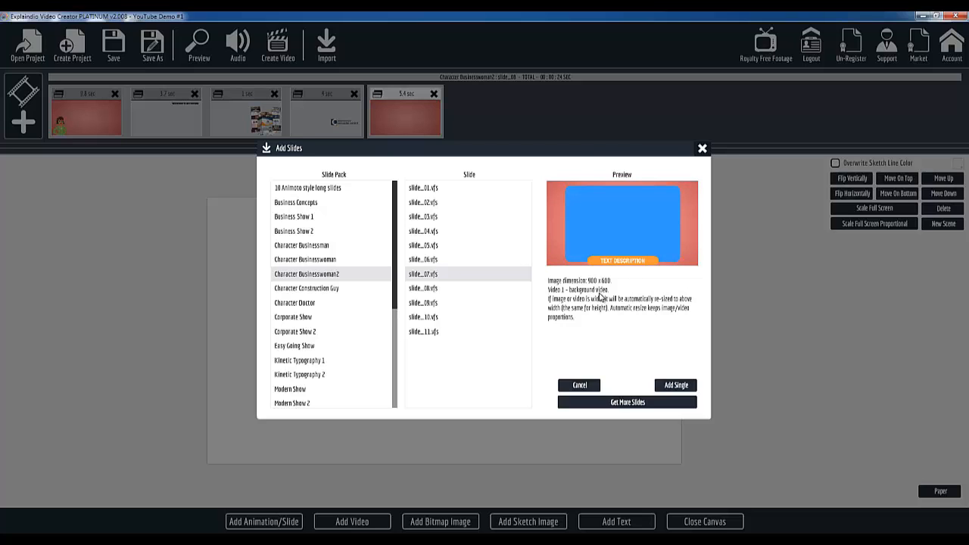
left_click(445, 262)
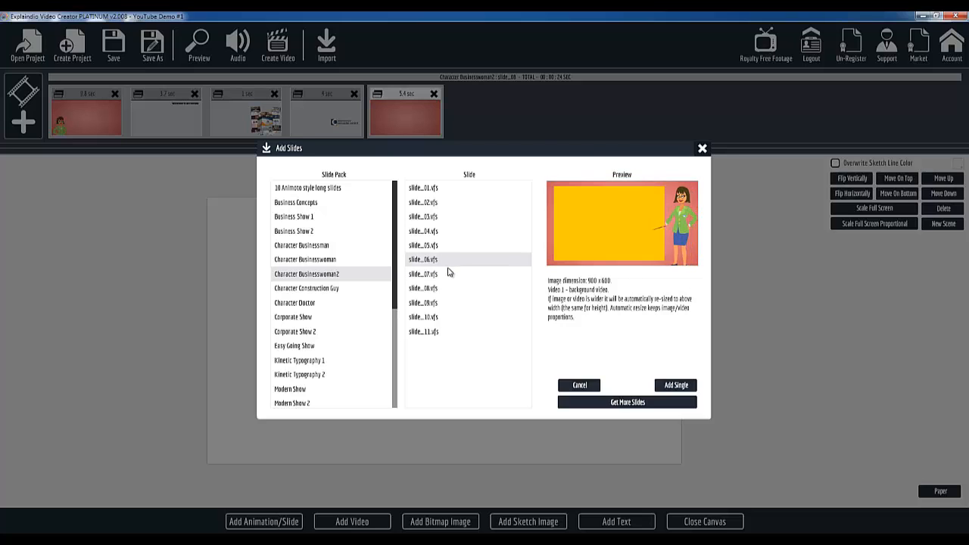
left_click(449, 270)
left_click(451, 243)
left_click(455, 220)
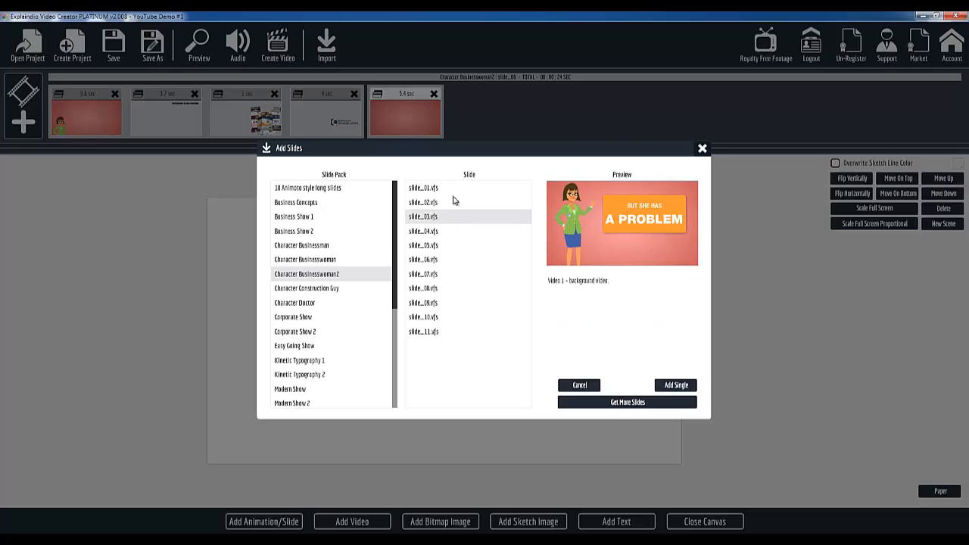
left_click(453, 200)
left_click(445, 267)
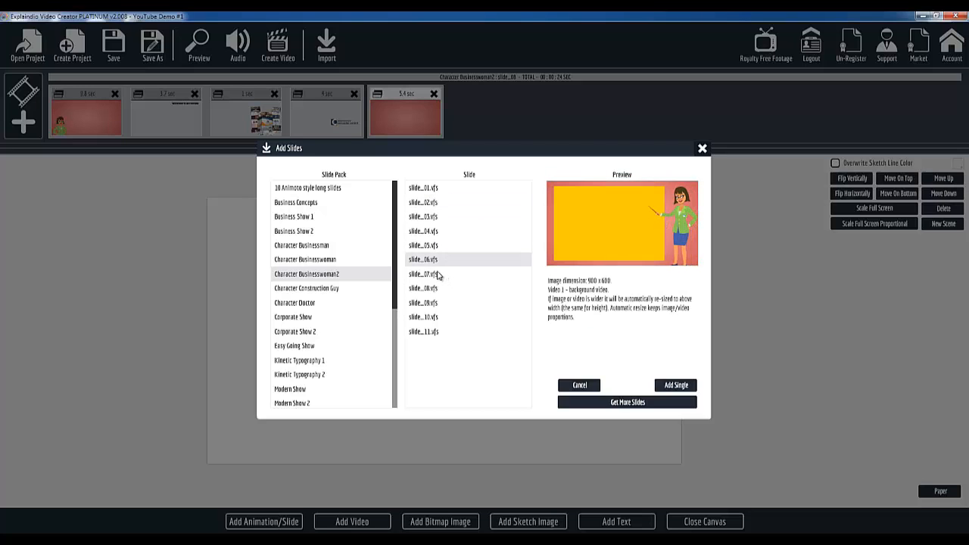
left_click(442, 275)
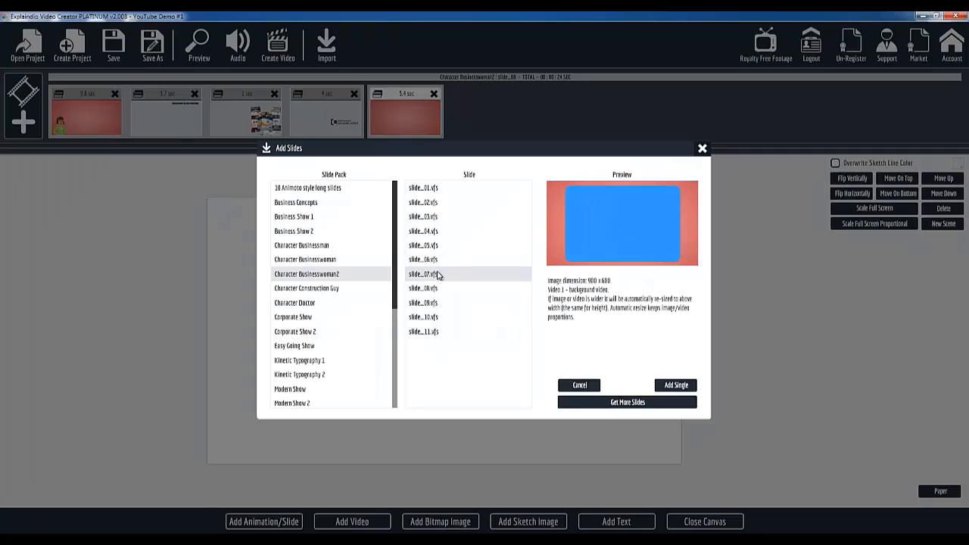
left_click(669, 387)
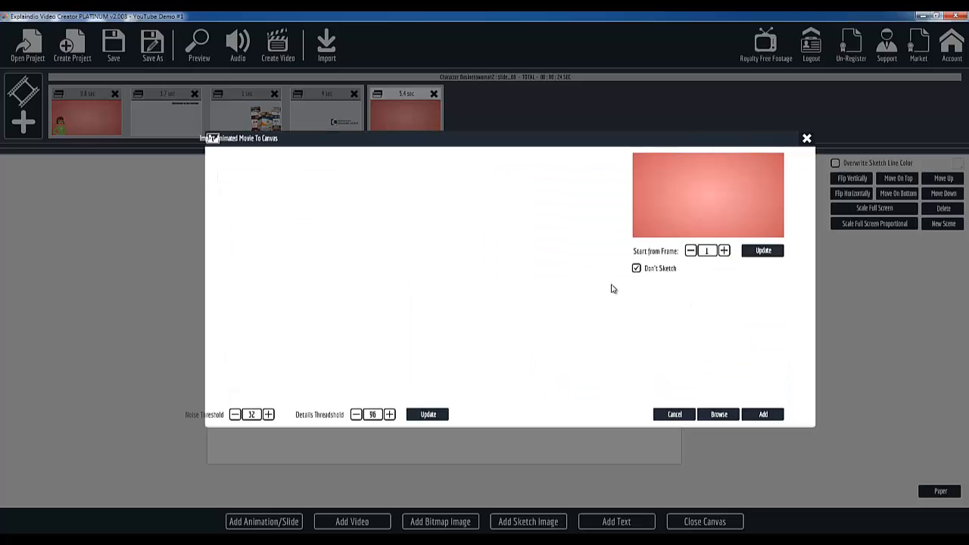
left_click(762, 414)
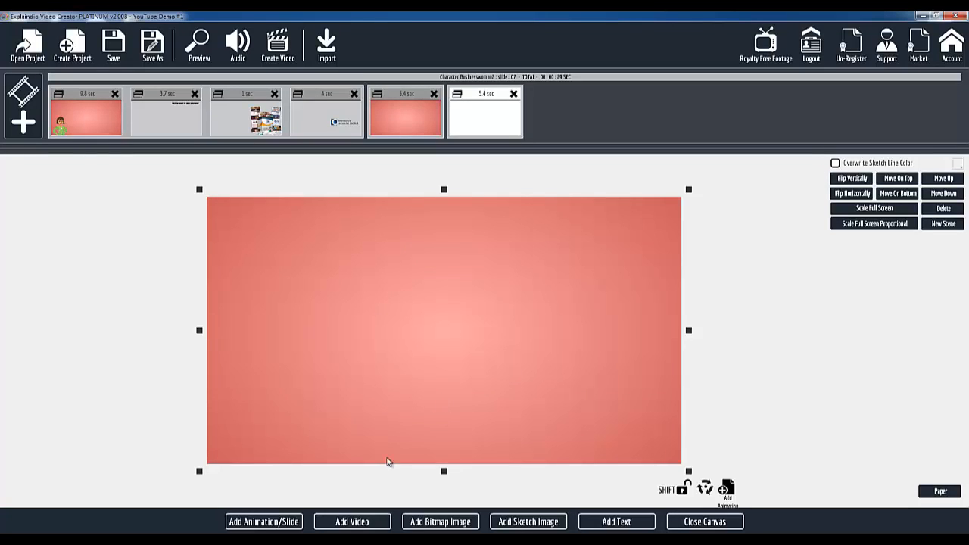
Step: Look at the options for adding a video, search the royalty-free footage for "explaindio", browse the results and close the search
left_click(352, 522)
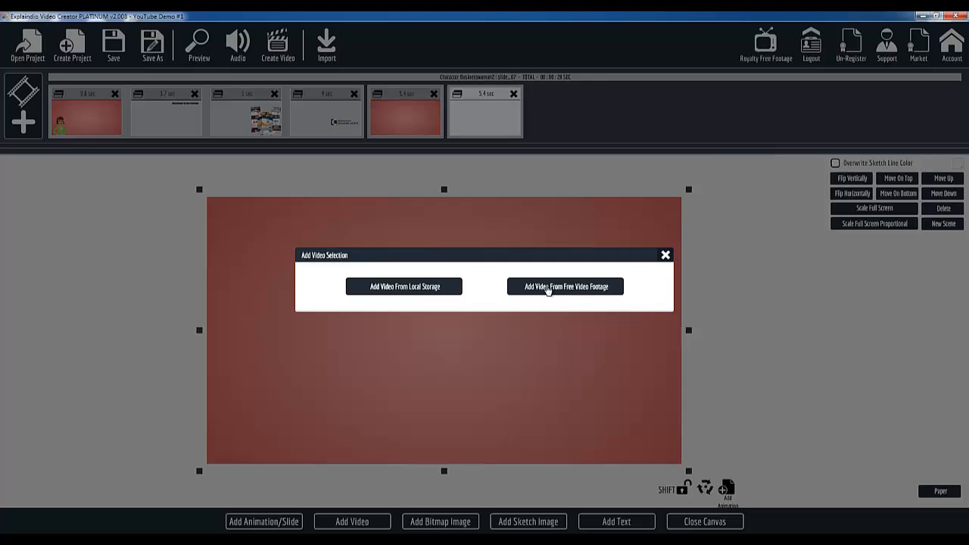
left_click(665, 255)
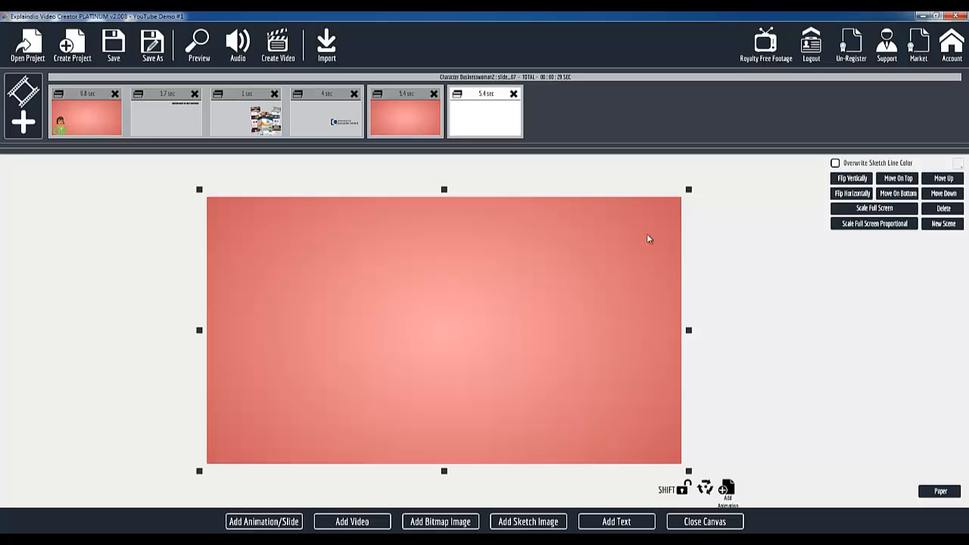
left_click(764, 53)
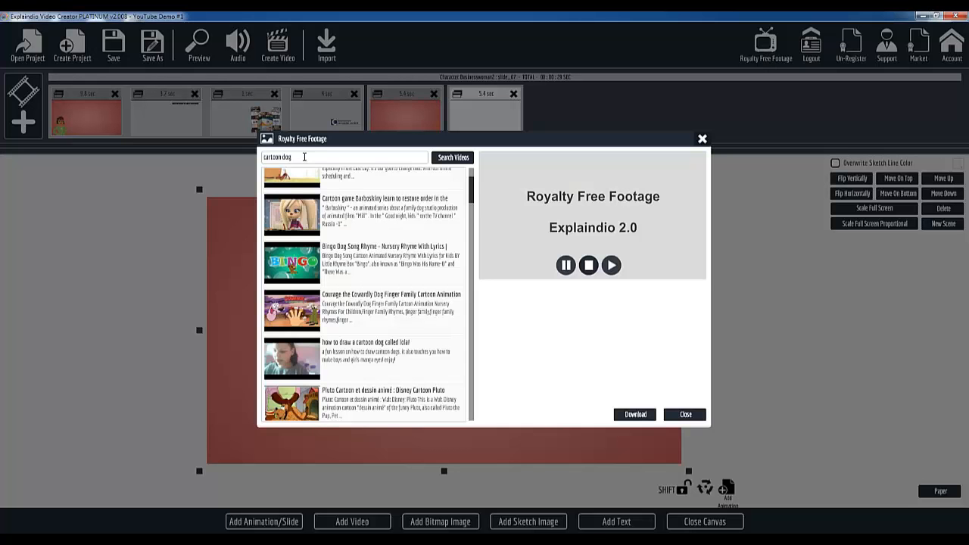
left_click_drag(327, 157, 262, 157)
key("BackSpace")
type("explaindio")
left_click(451, 161)
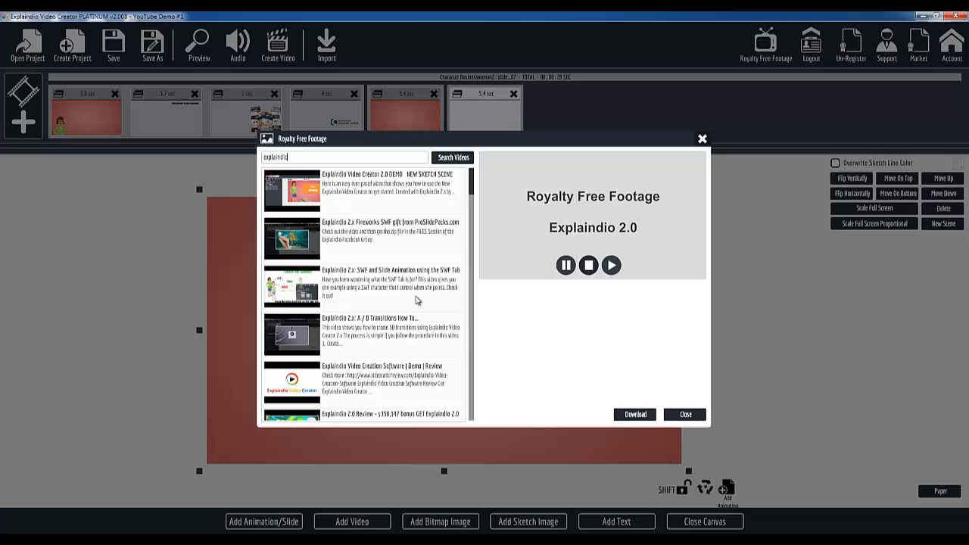
left_click_drag(471, 195, 467, 410)
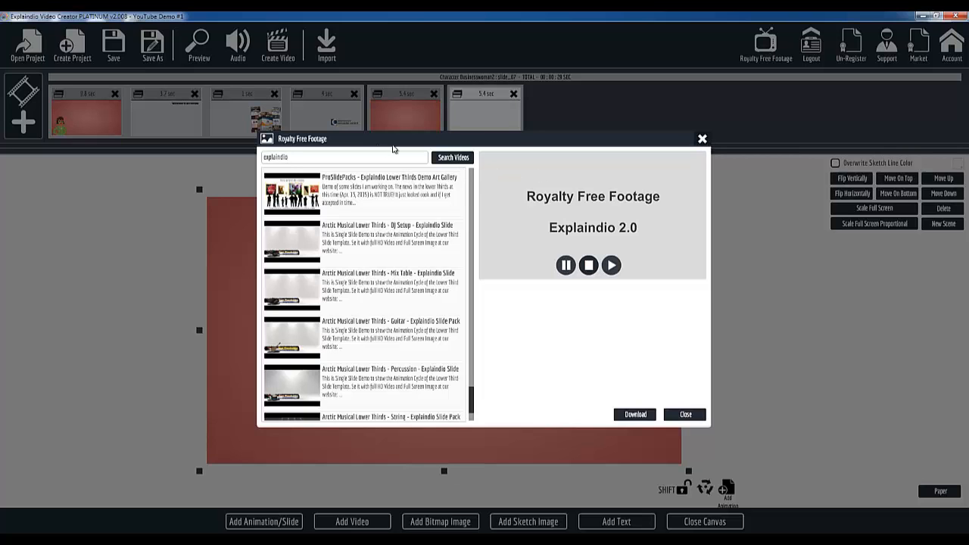
left_click(702, 141)
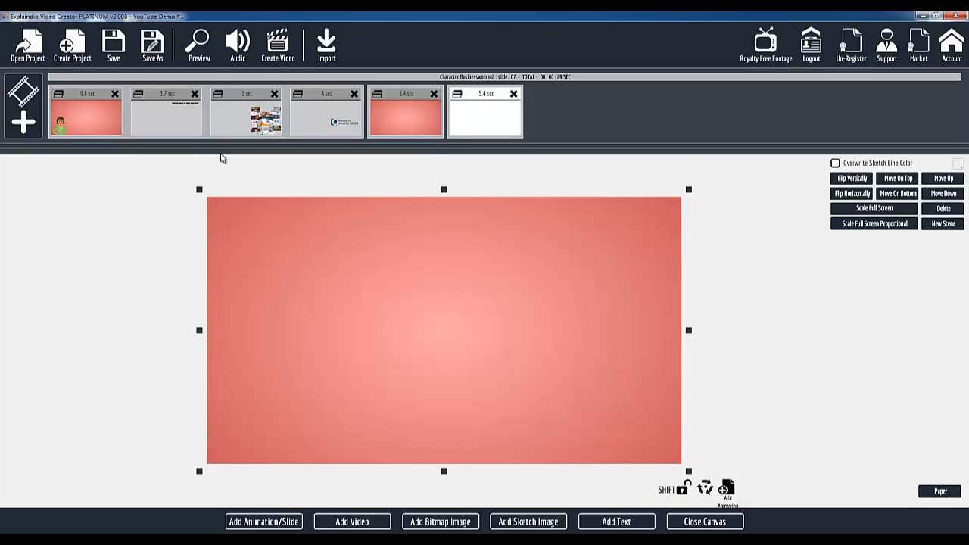
Step: Check the product image slide, return to the new scene, and search the royalty-free footage for "insta consultant"
left_click(239, 127)
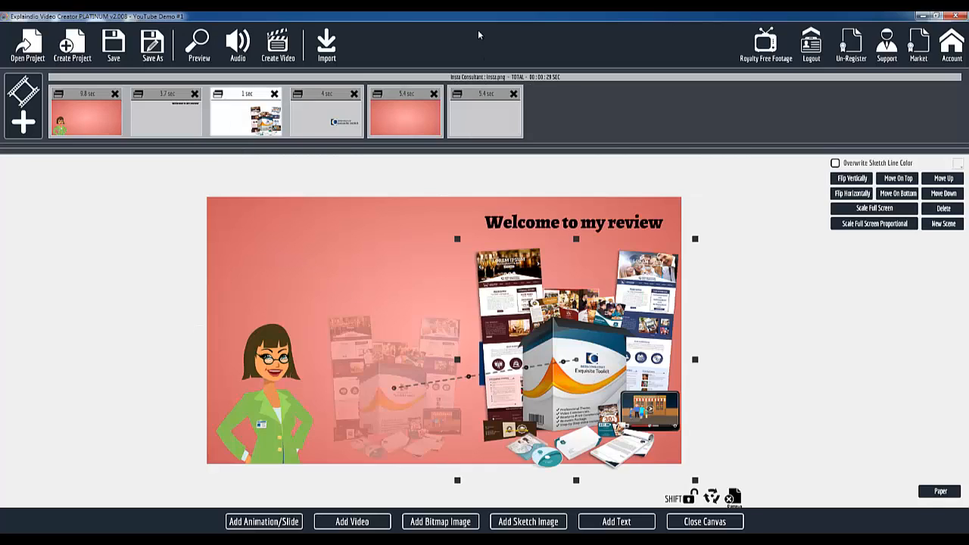
left_click(499, 114)
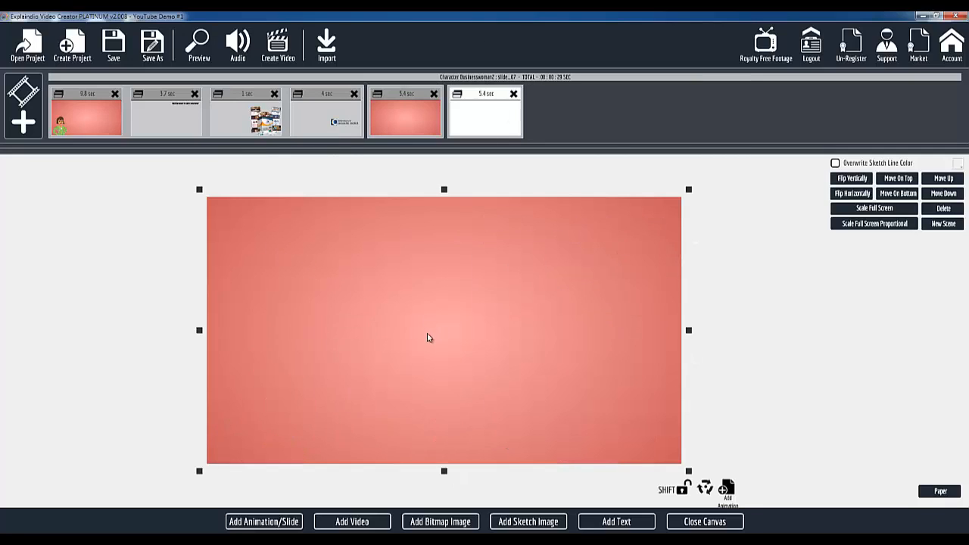
left_click(357, 524)
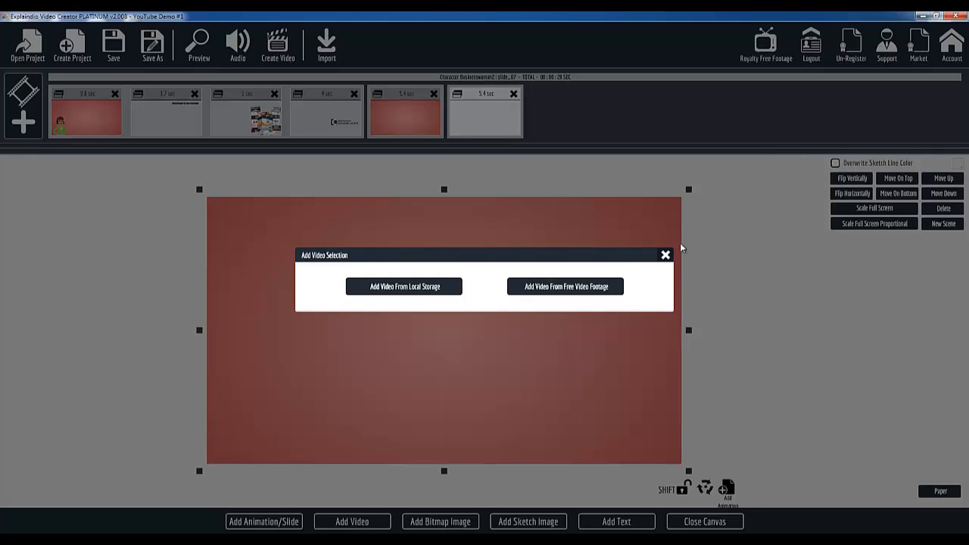
left_click(665, 255)
left_click(767, 61)
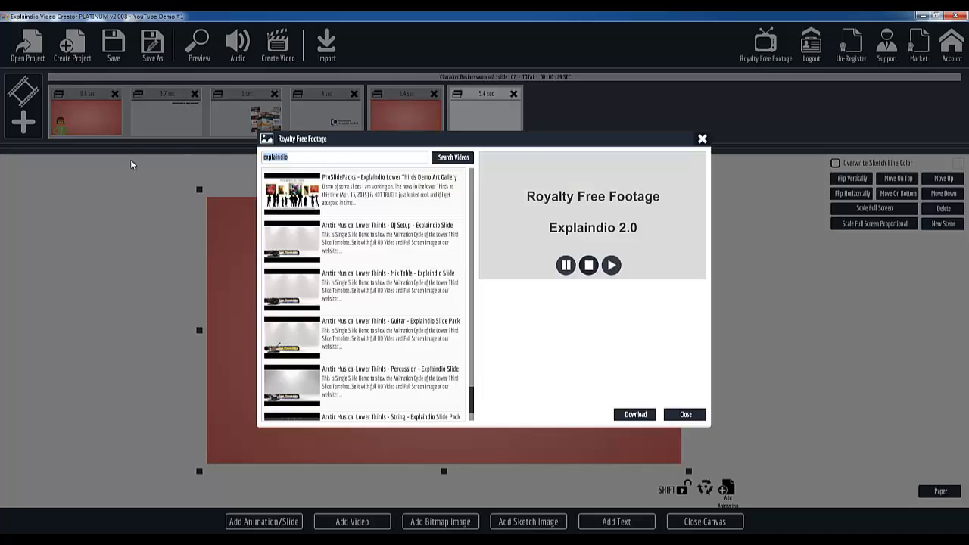
type("insta consultant")
left_click(457, 161)
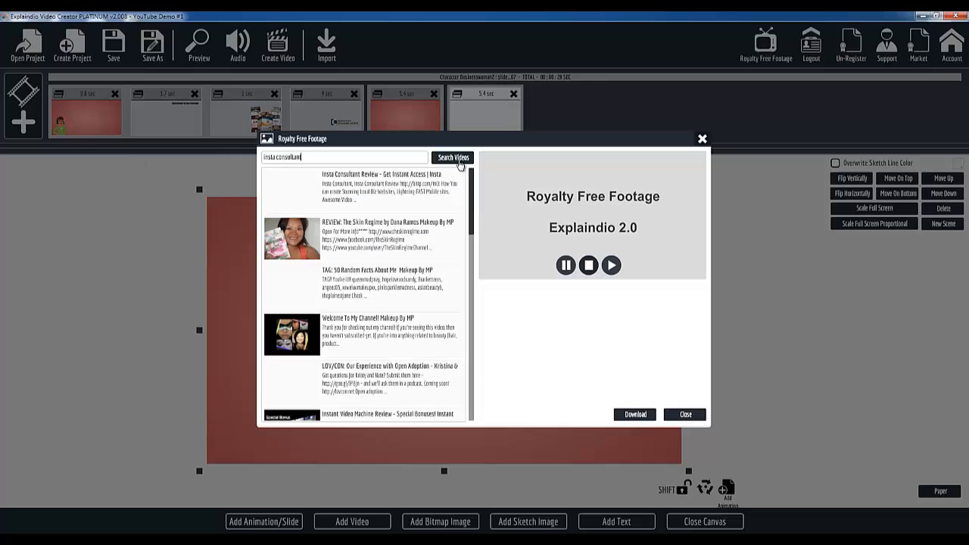
Step: Download the Insta Consultant Review video from the footage search results and close the royalty-free footage window
left_click(351, 197)
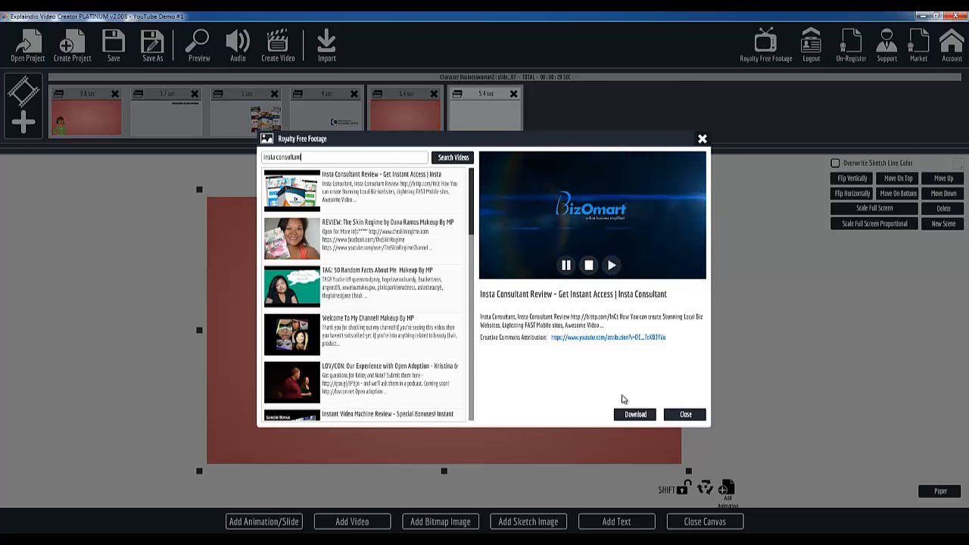
left_click(635, 414)
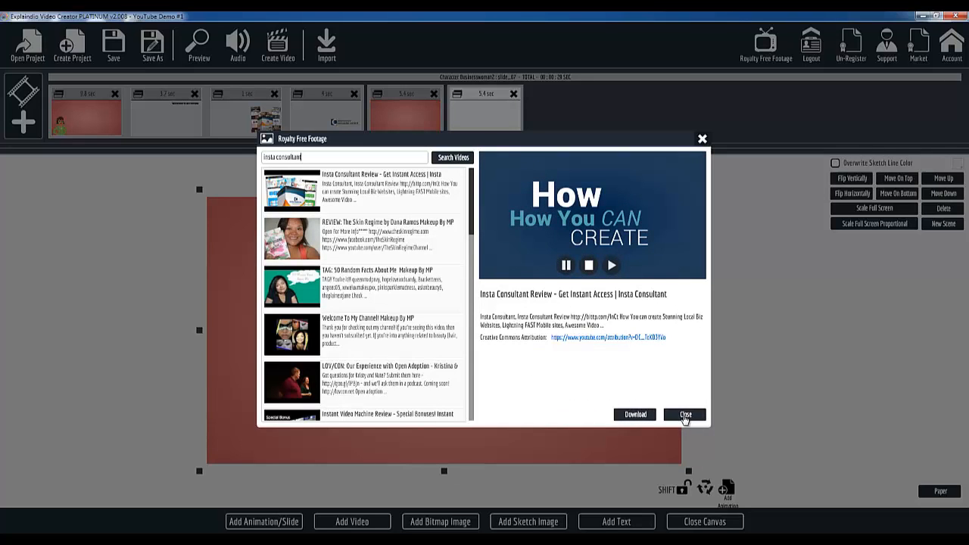
left_click(685, 415)
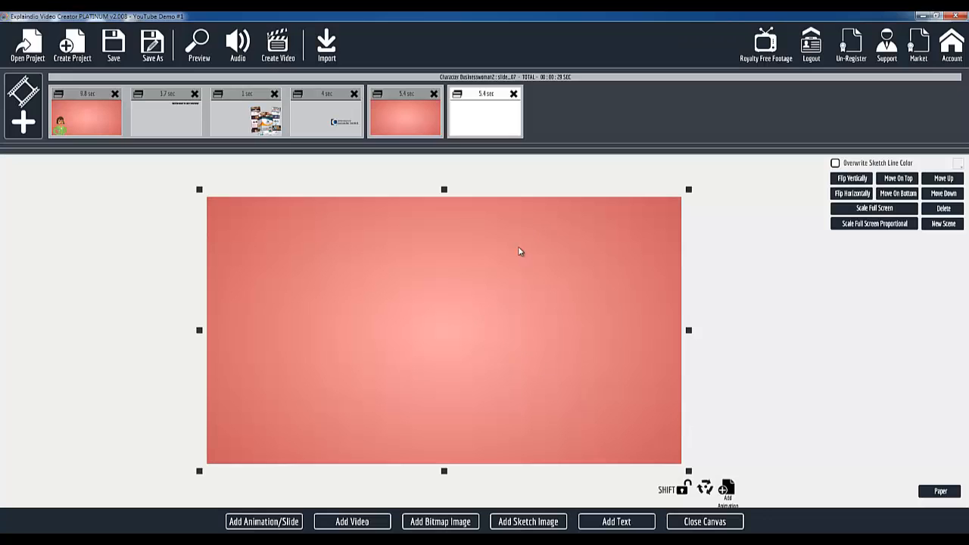
Step: Add the downloaded Insta Consultant Review video from the free footage library to the canvas with Don't Sketch on
left_click(352, 520)
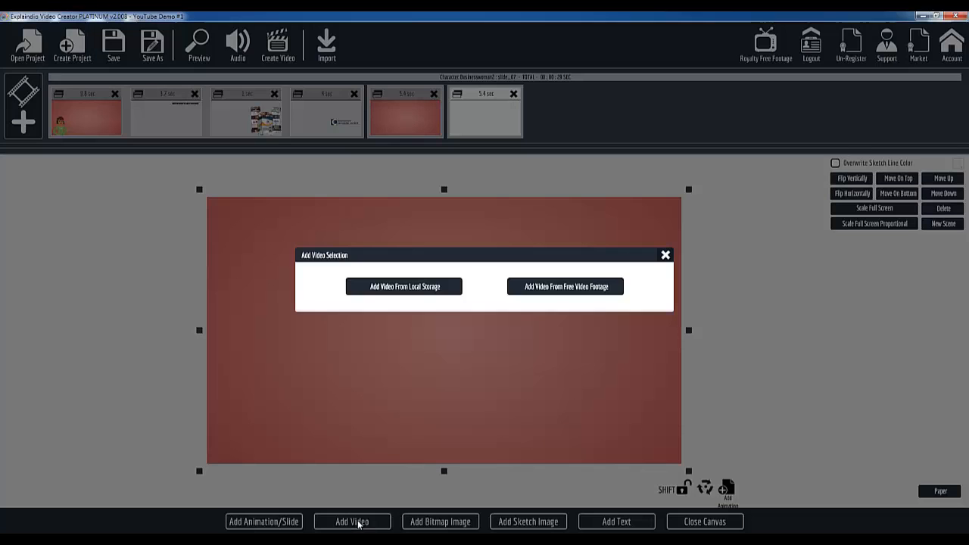
left_click(525, 288)
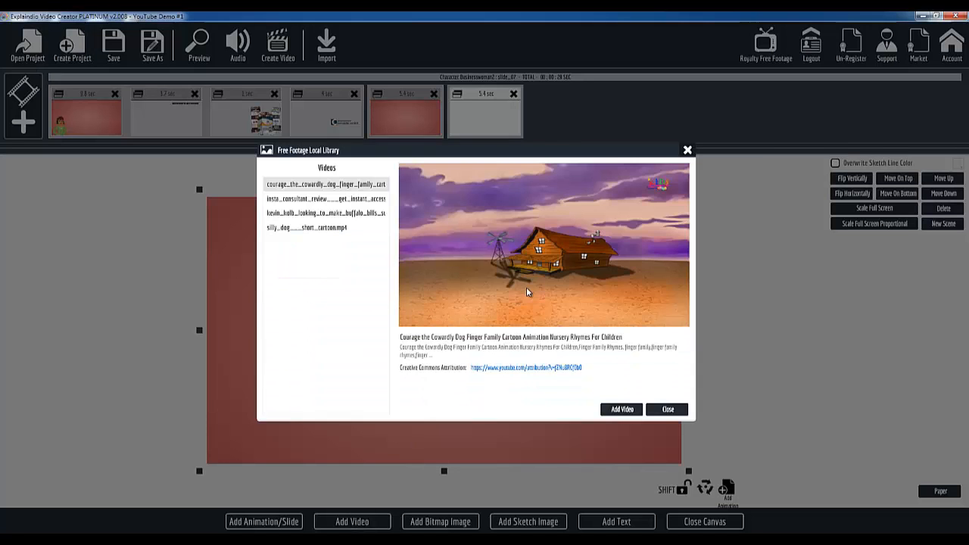
left_click(332, 198)
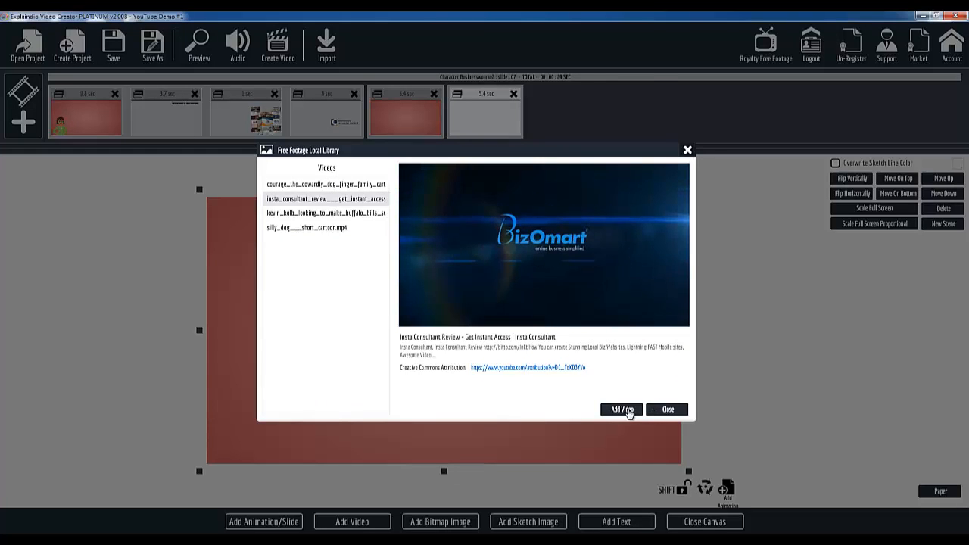
left_click(626, 409)
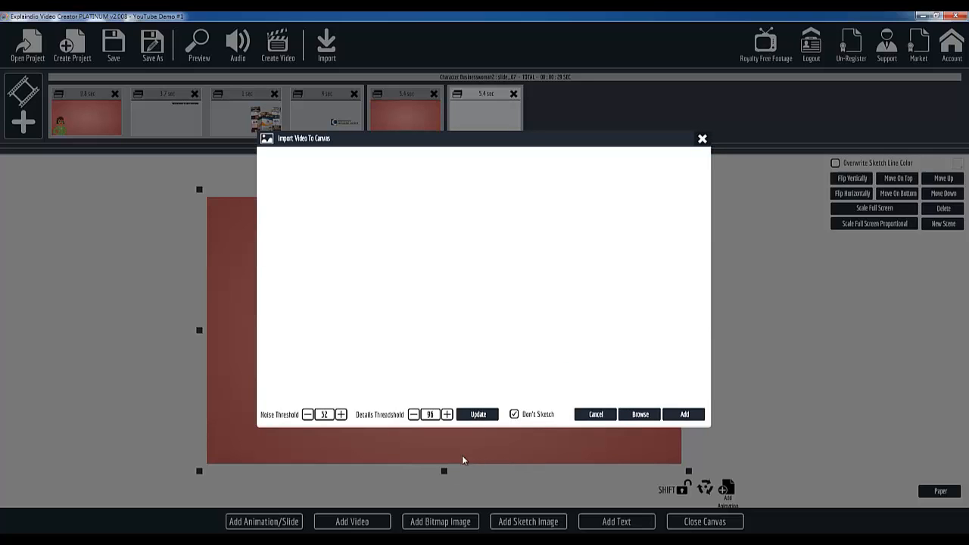
left_click(685, 414)
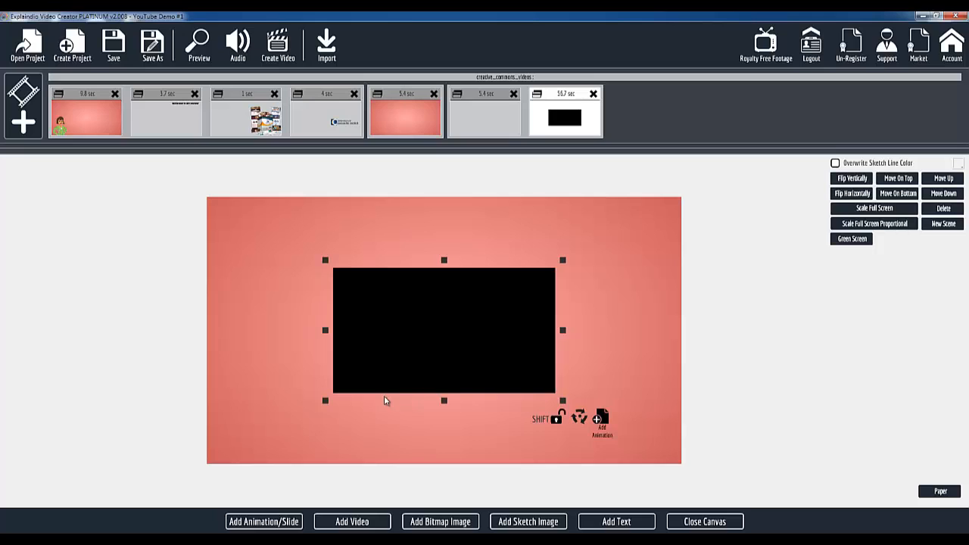
Step: Close the canvas and compare the position of slide_07's animated panel with the video on the following slide
left_click(480, 116)
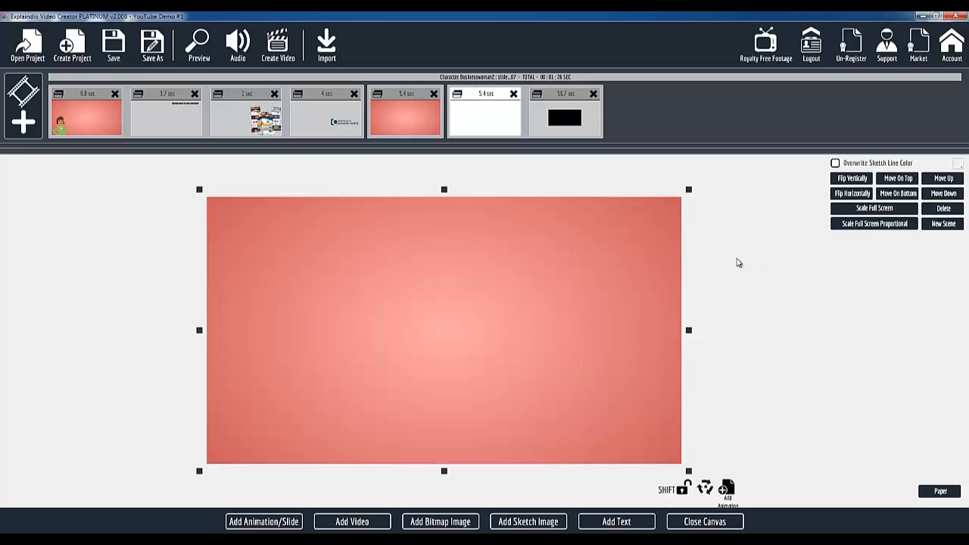
left_click(704, 521)
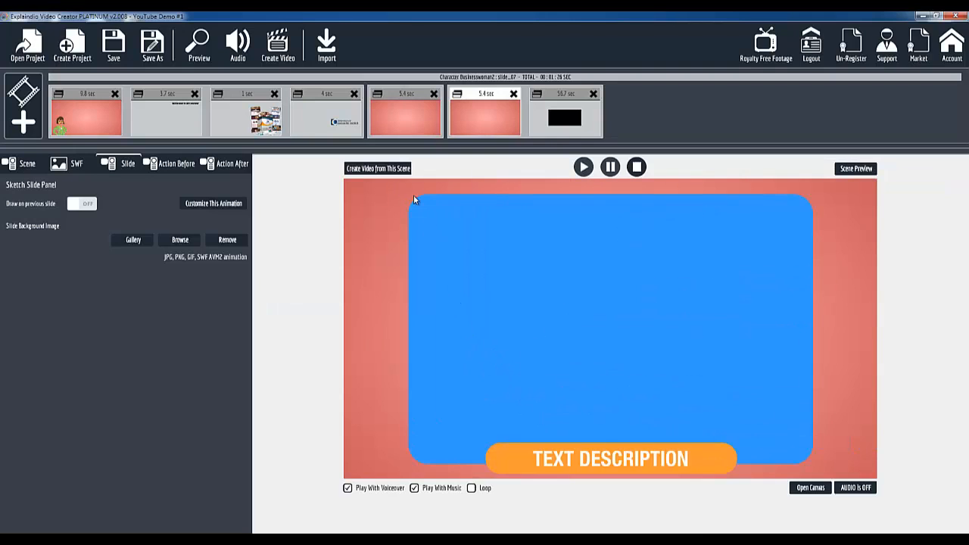
left_click(557, 118)
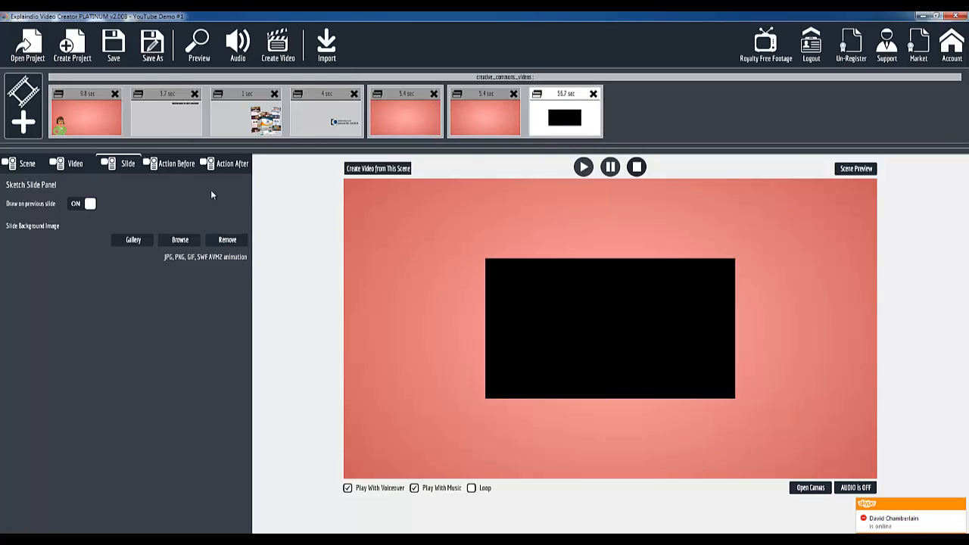
left_click(465, 112)
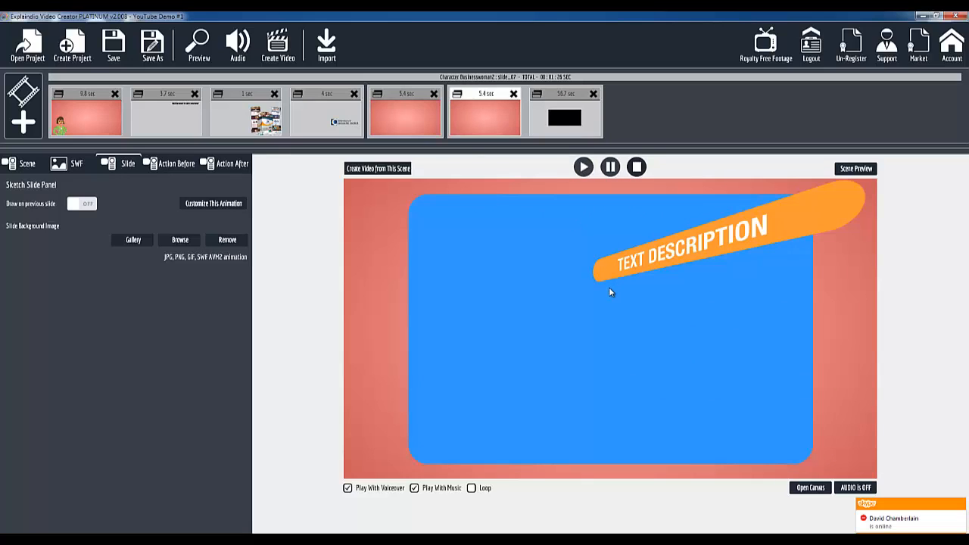
Step: Enlarge the Insta Consultant video on the canvas so that it covers most of the blue panel area, and close the canvas
left_click(795, 488)
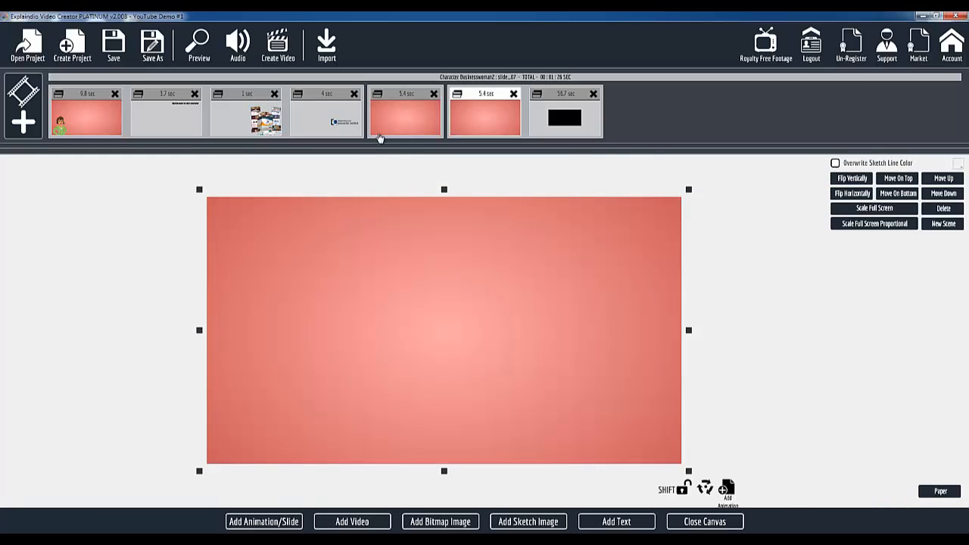
left_click(457, 93)
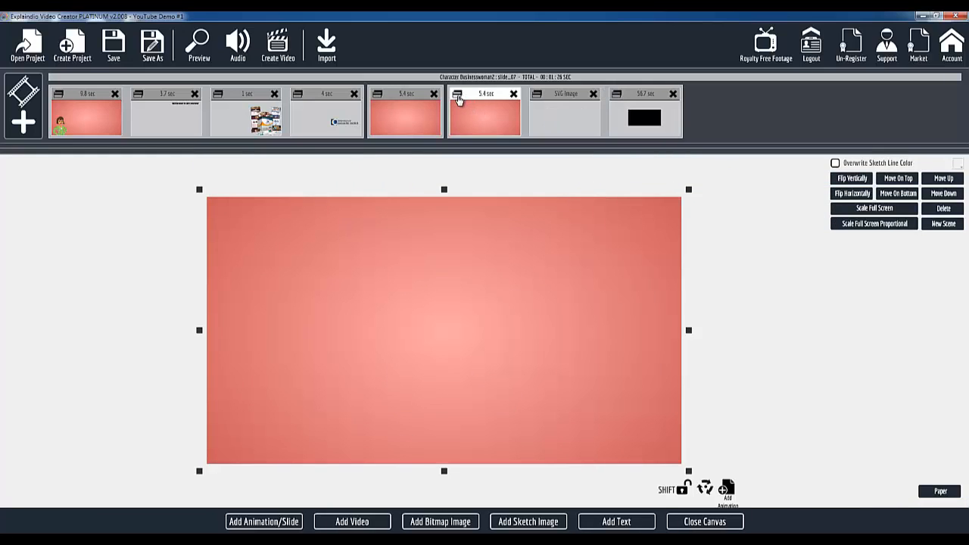
left_click(594, 95)
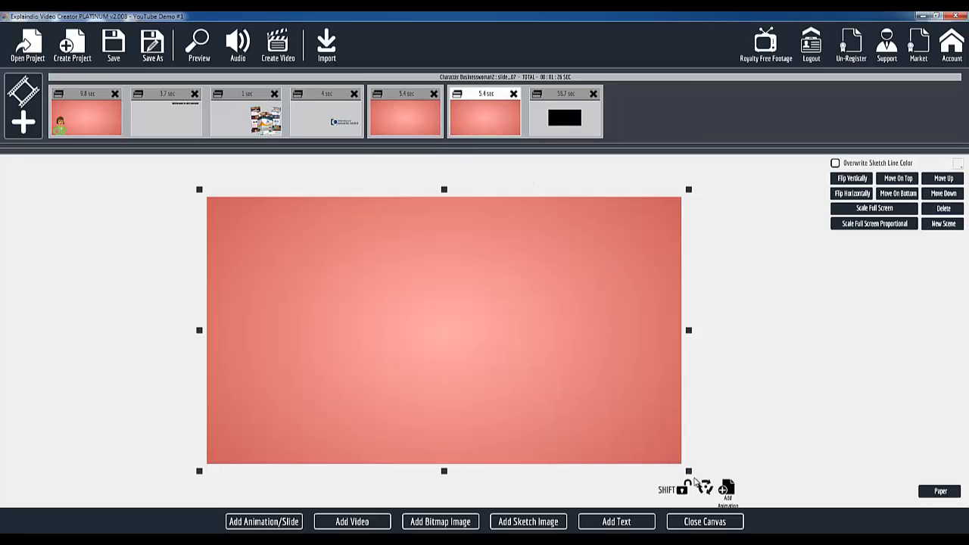
left_click(571, 112)
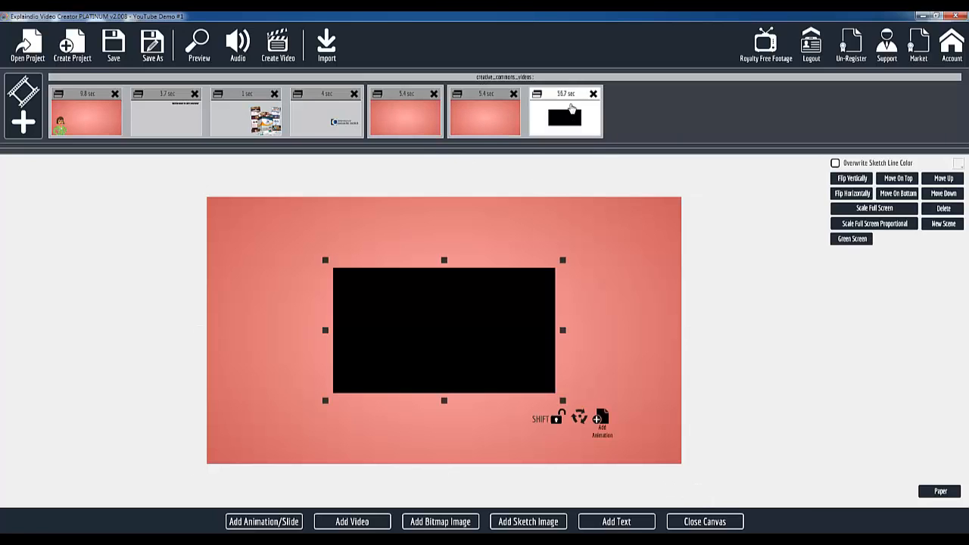
left_click_drag(324, 260, 265, 218)
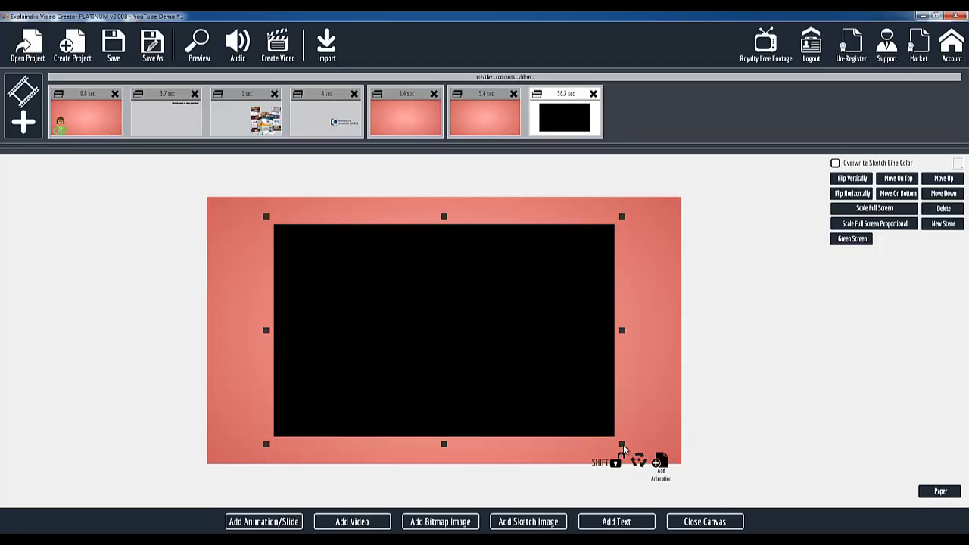
left_click_drag(624, 449, 623, 450)
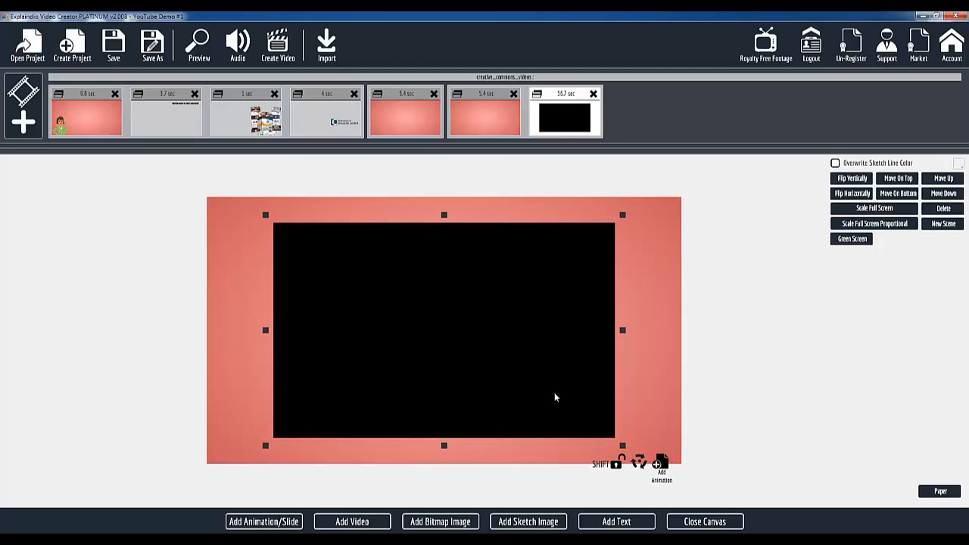
left_click_drag(554, 392, 557, 392)
left_click(719, 522)
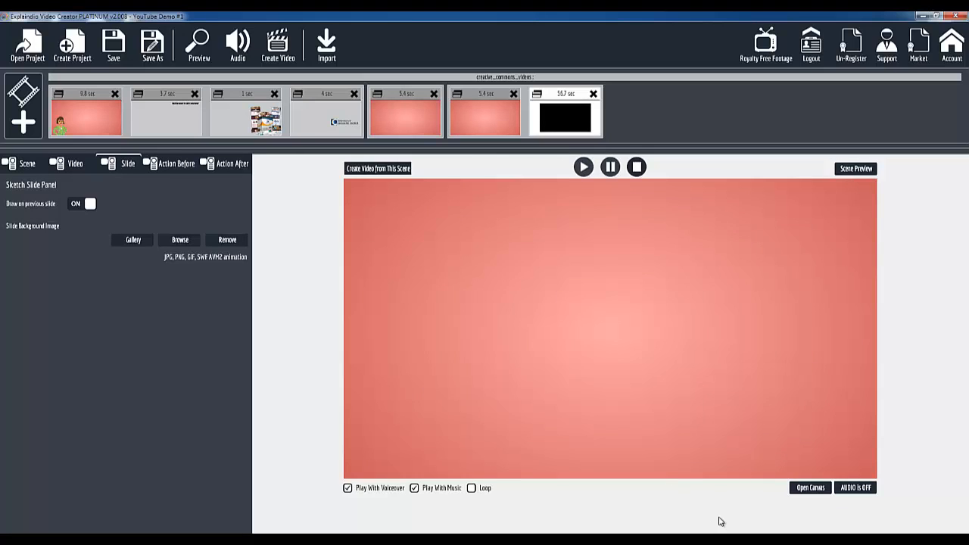
Step: Play the slide with the resized video and compare it with the preceding slide_07 animation
left_click(583, 168)
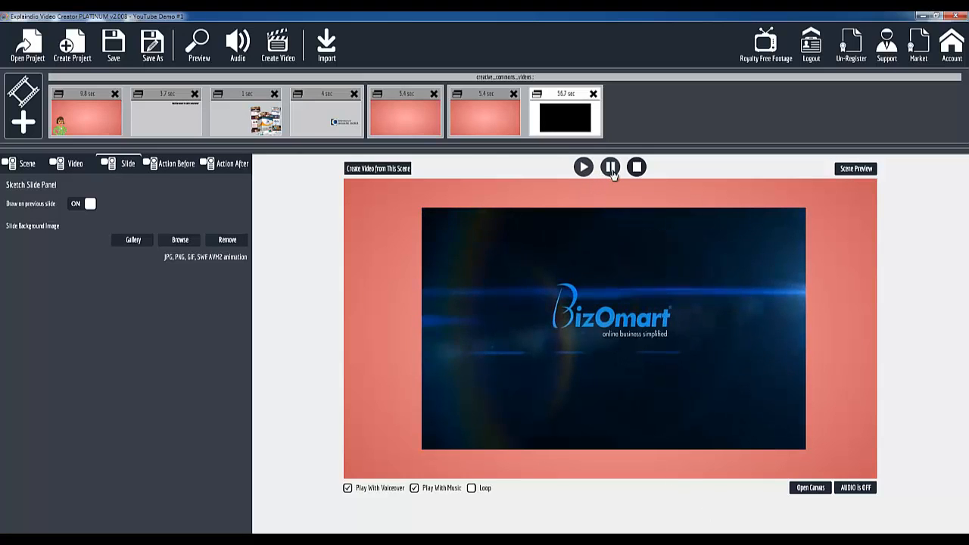
left_click(451, 122)
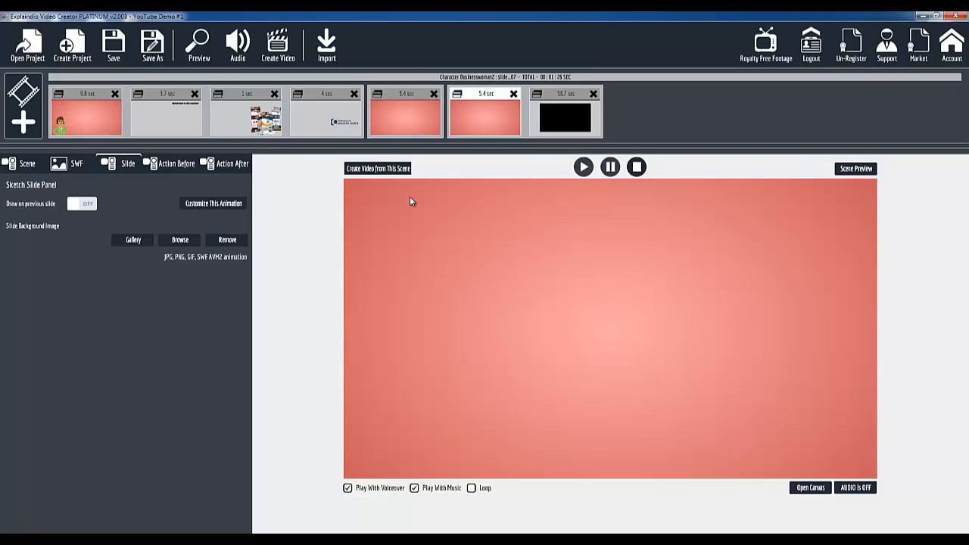
left_click(579, 113)
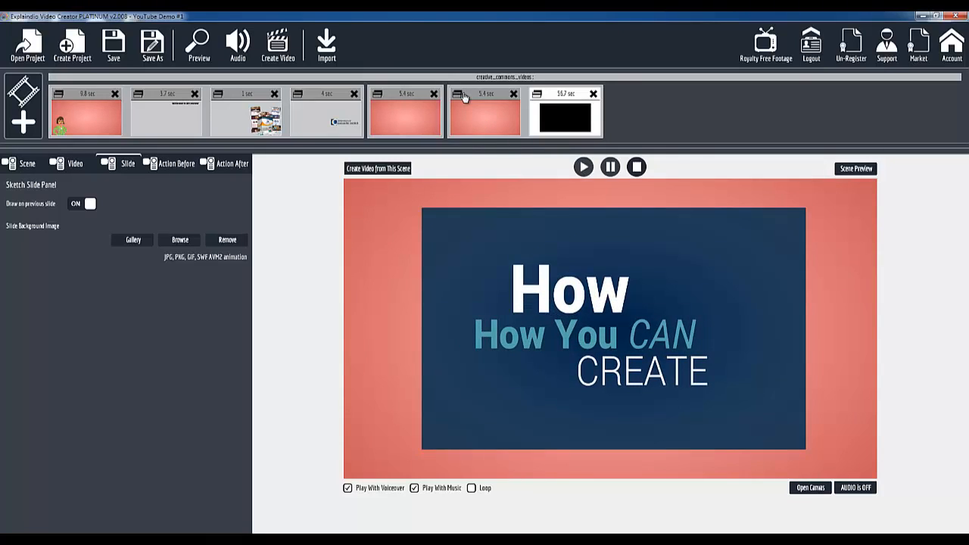
left_click(464, 97)
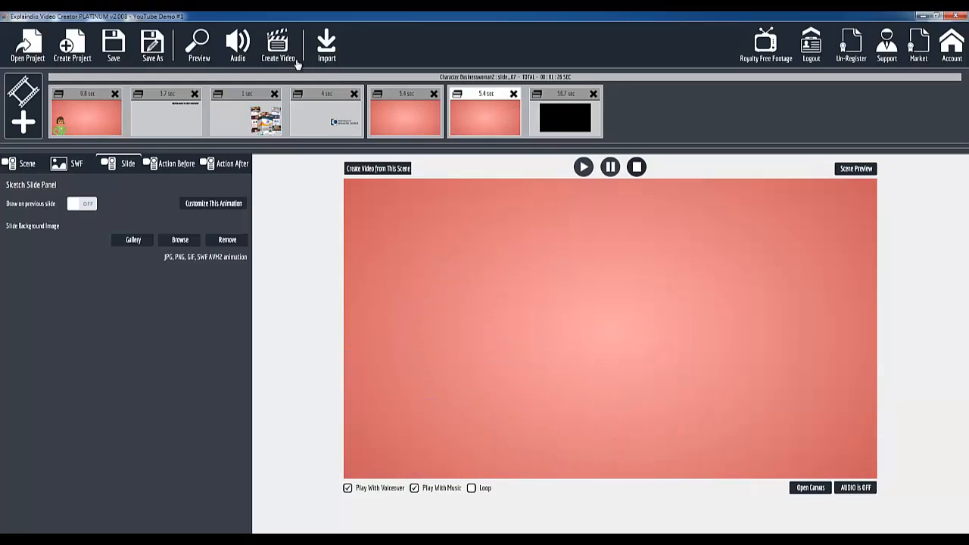
Step: Preview the project to check how the video plays after the animated slide, and close the preview
left_click(193, 53)
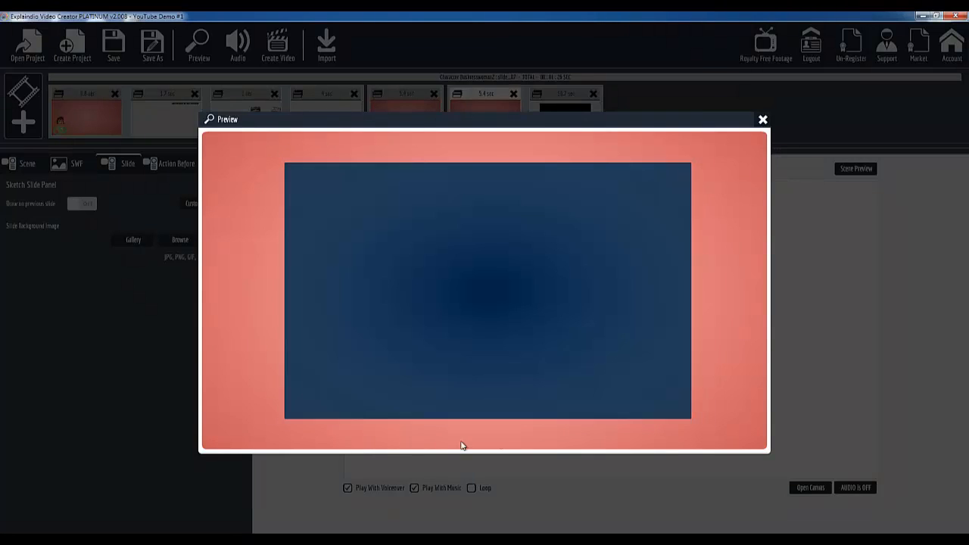
left_click(770, 123)
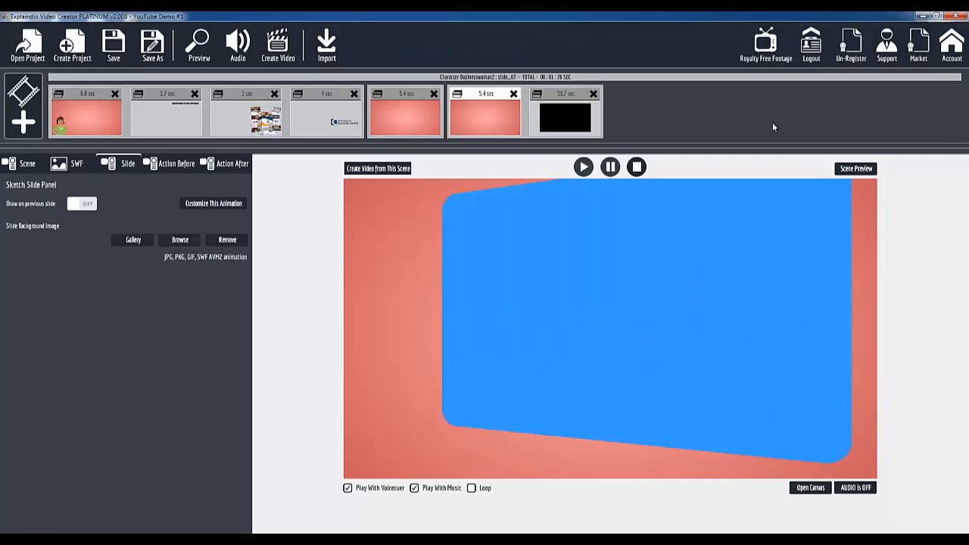
left_click(598, 539)
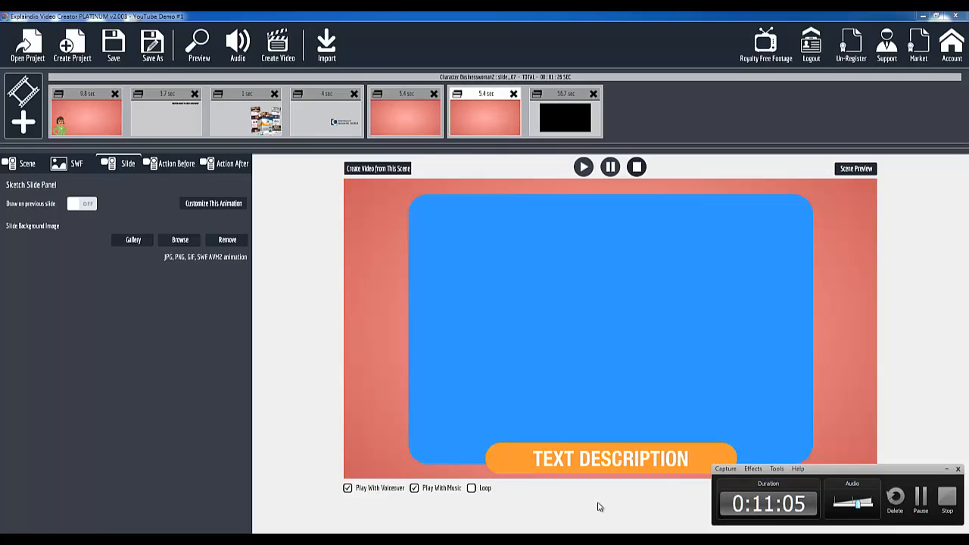
left_click(947, 502)
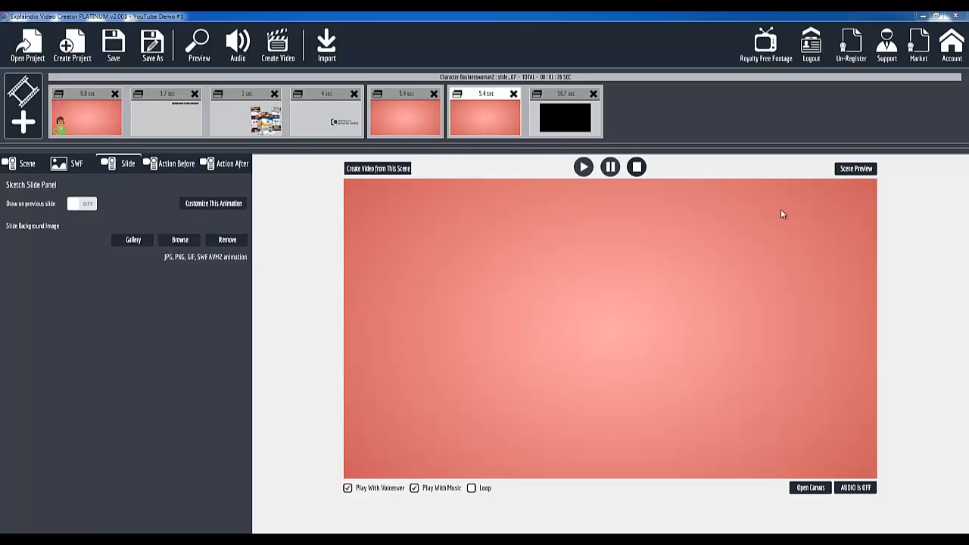
Step: Open the customization options of slide_07 and try Animation 1 on and off, leaving it off
left_click(203, 213)
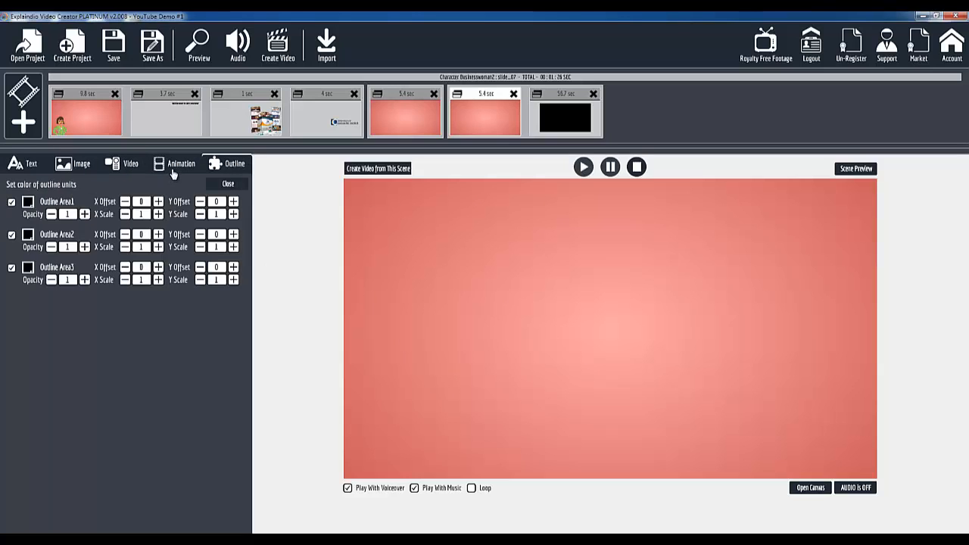
left_click(173, 168)
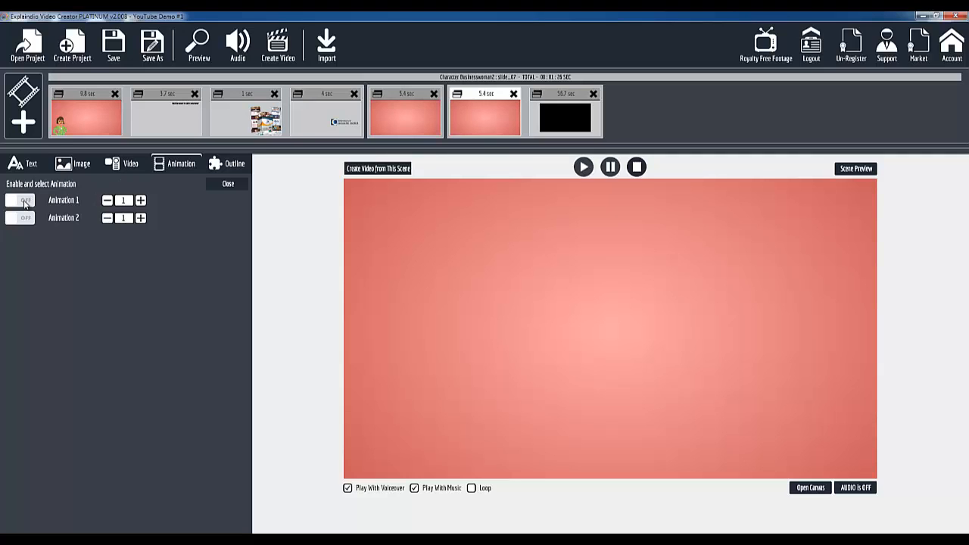
left_click(25, 202)
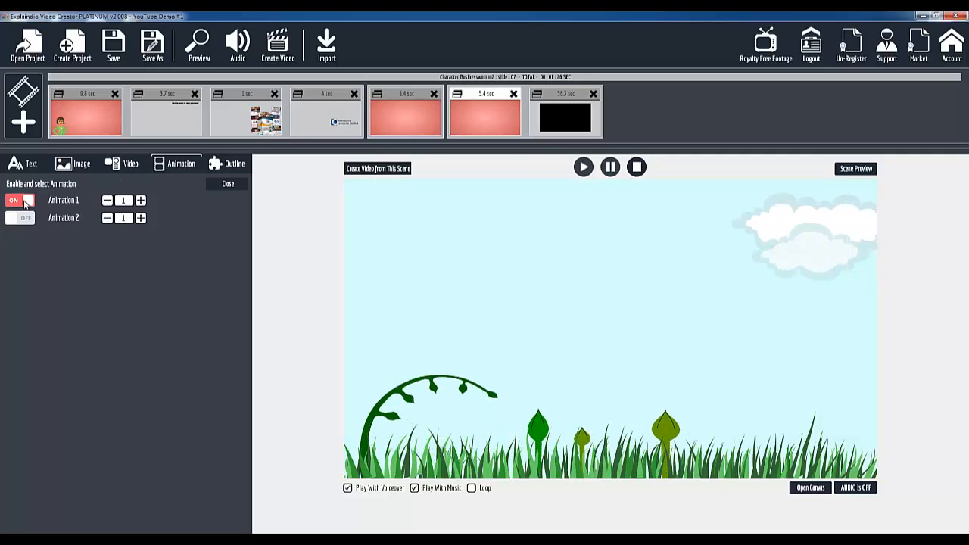
left_click(25, 202)
left_click(25, 202)
left_click(33, 200)
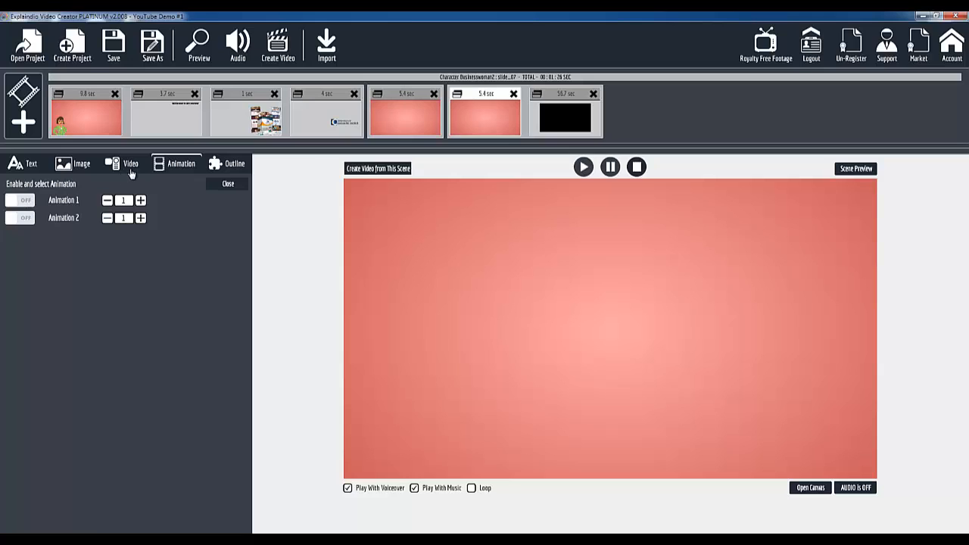
Step: Replace the TEXT DESCRIPTION caption of slide_07 with PRODUCT DEMO and play the slide
left_click(31, 173)
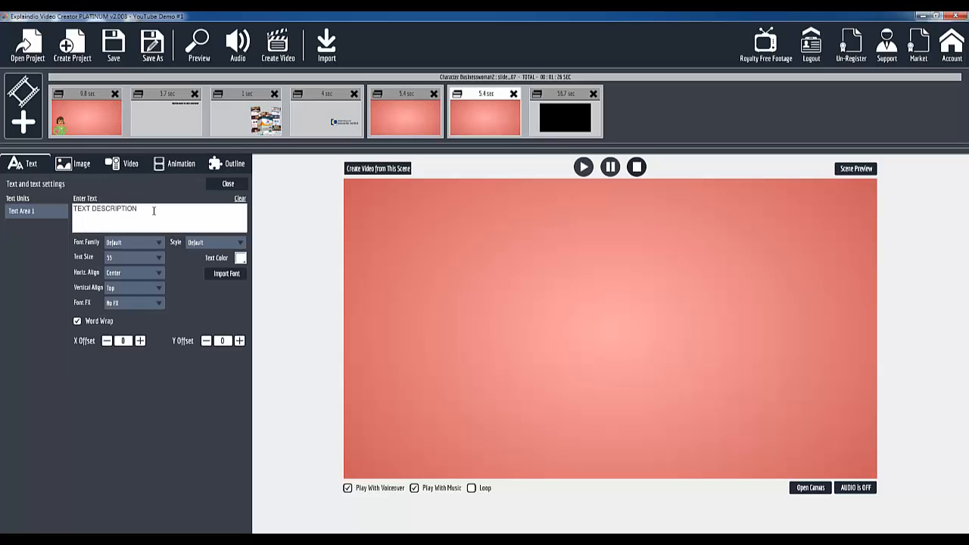
left_click_drag(153, 211, 74, 216)
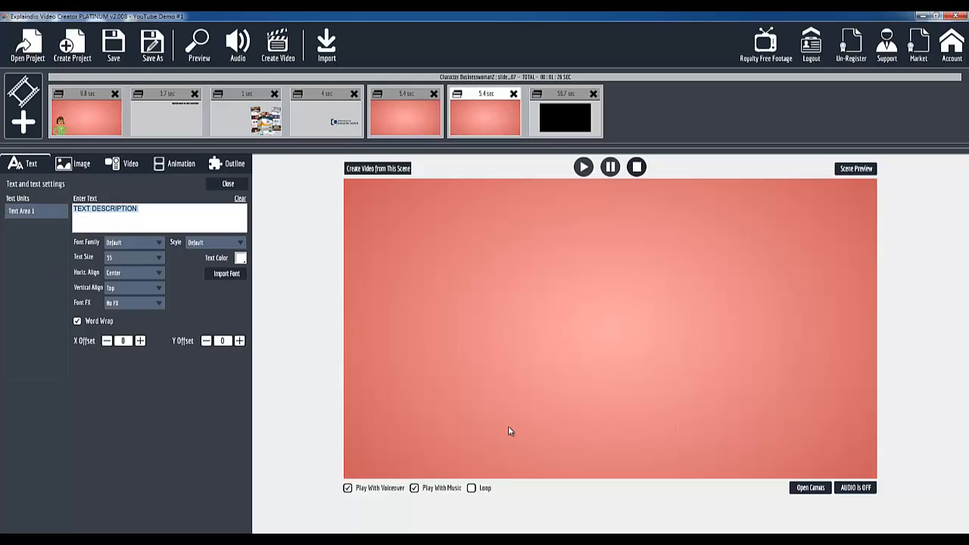
left_click(582, 167)
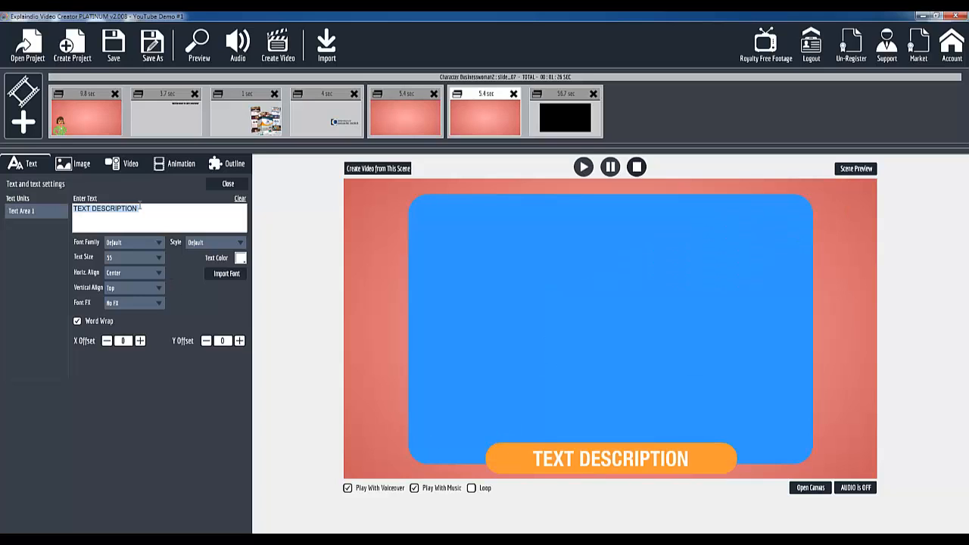
left_click_drag(151, 209, 66, 211)
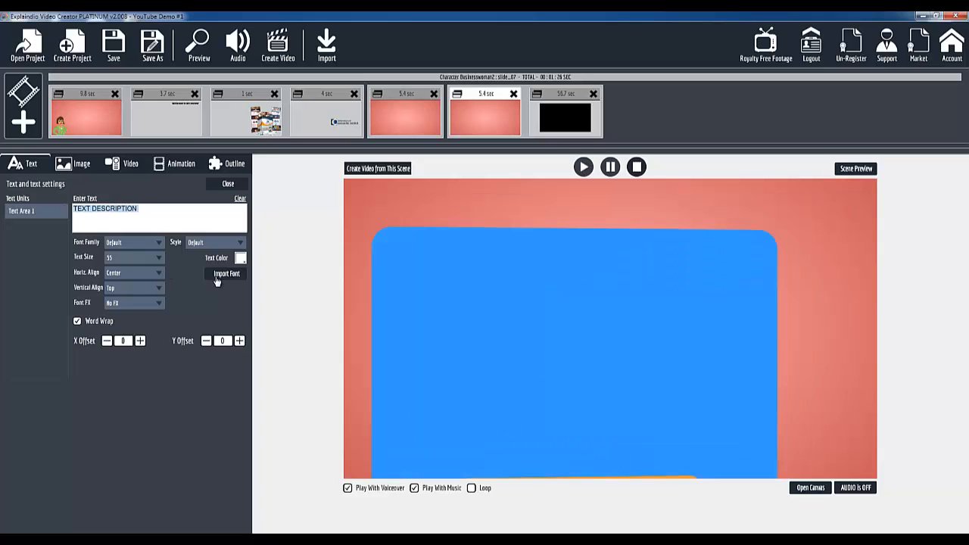
type("PRODUCT DEM")
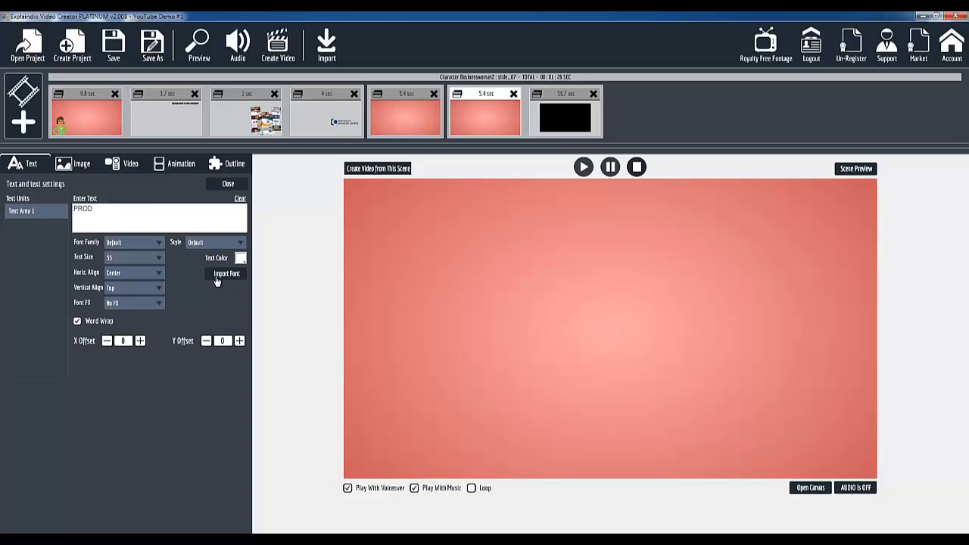
type("O")
left_click(583, 168)
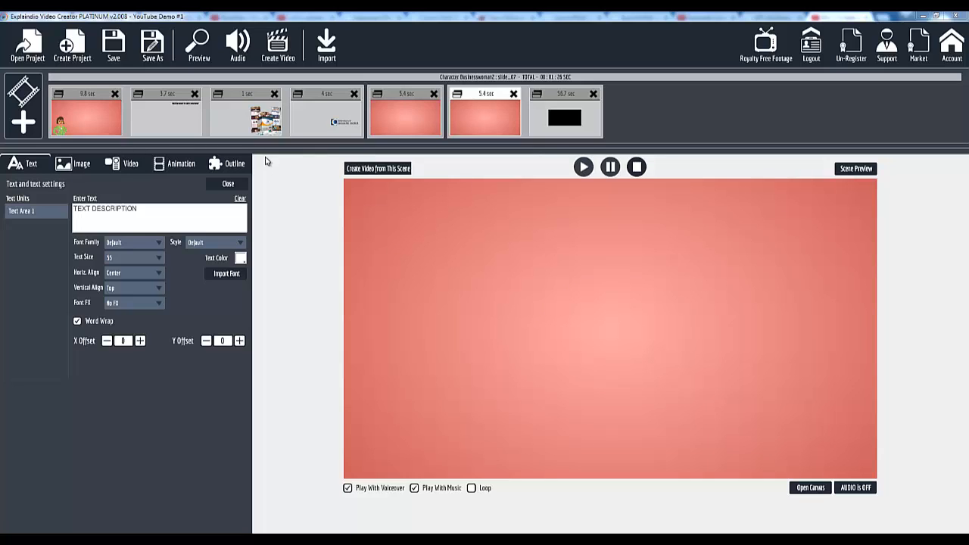
Step: Delete the video slide at the end of the timeline, preview the scene from the last slide_07, and close the preview
left_click(593, 95)
left_click(504, 112)
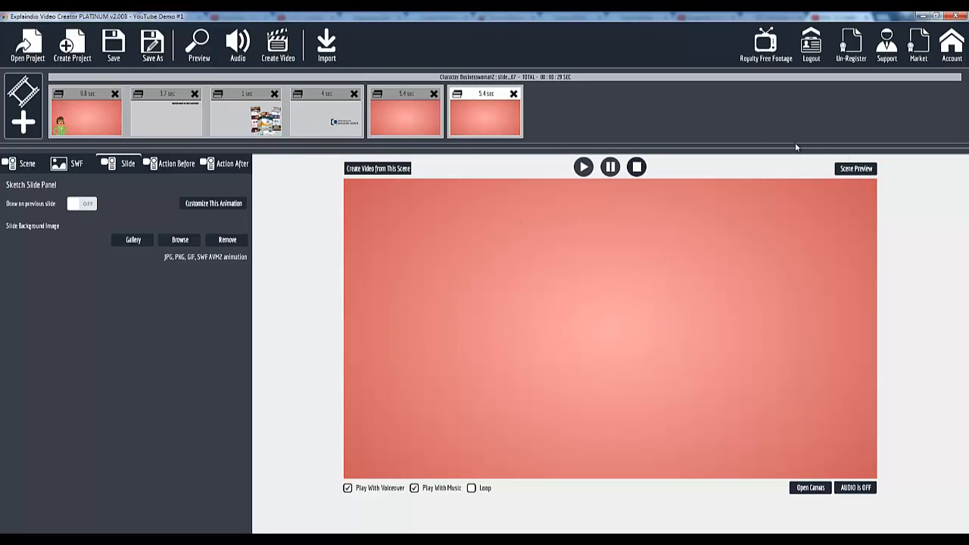
left_click(859, 169)
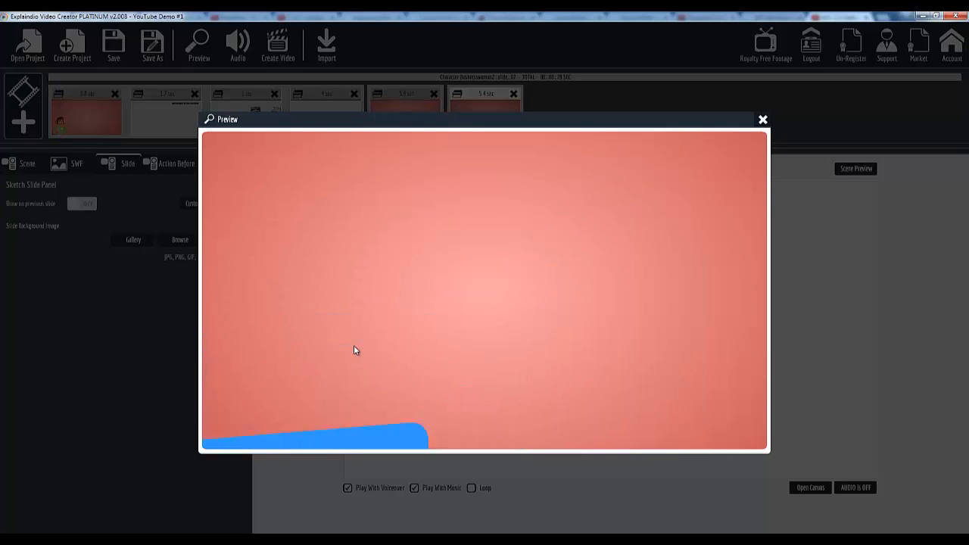
left_click(763, 121)
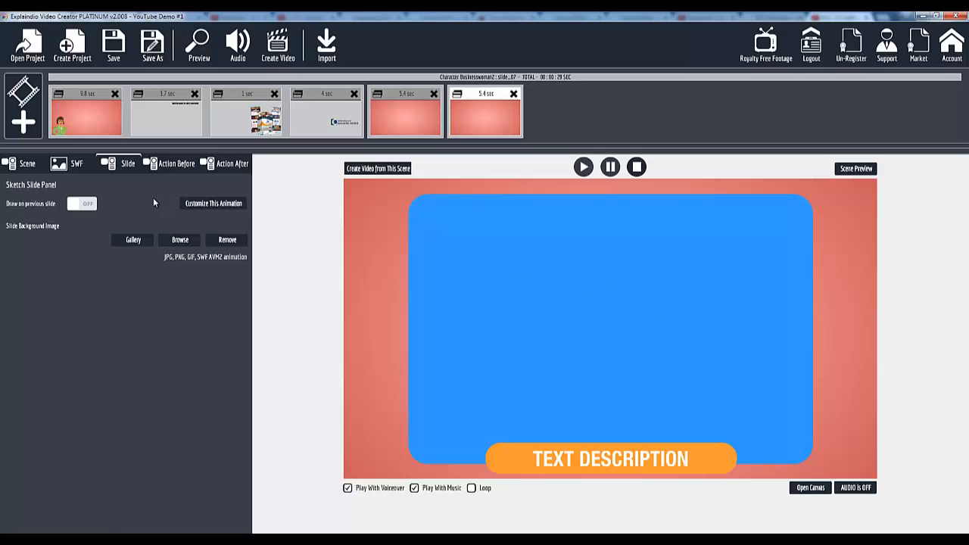
left_click(202, 207)
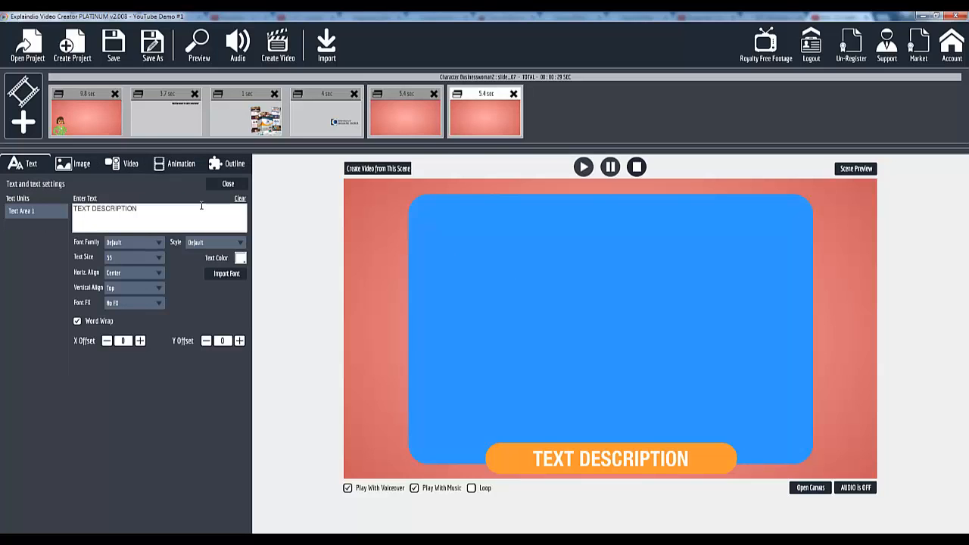
left_click(180, 164)
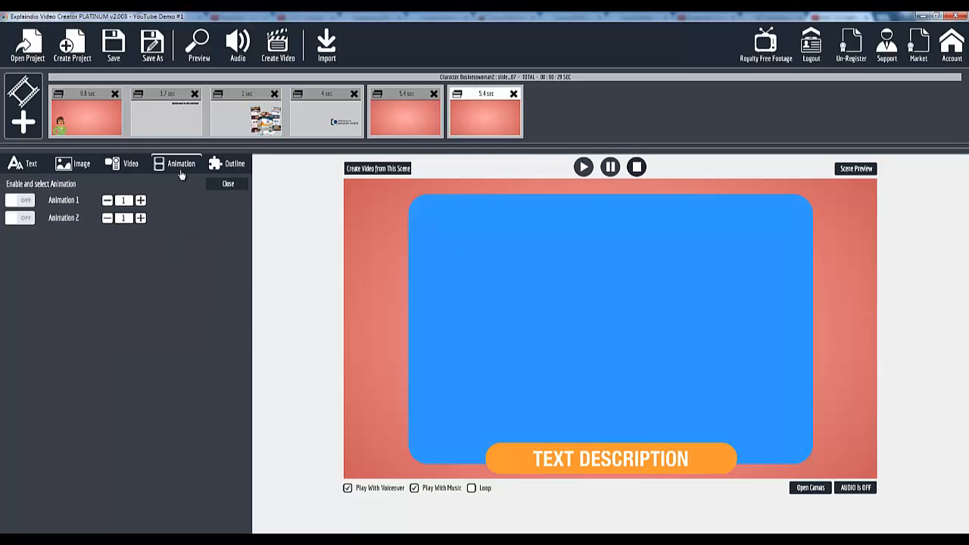
left_click(79, 164)
left_click(112, 167)
left_click(35, 166)
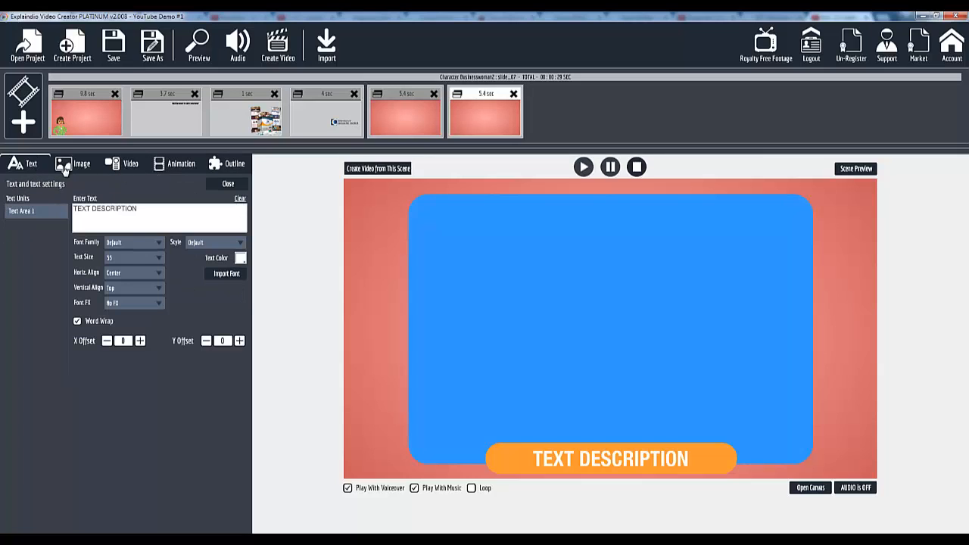
left_click(227, 185)
Step: Shorten the playing length of the last slide_07 animation to 100 frames
left_click(76, 165)
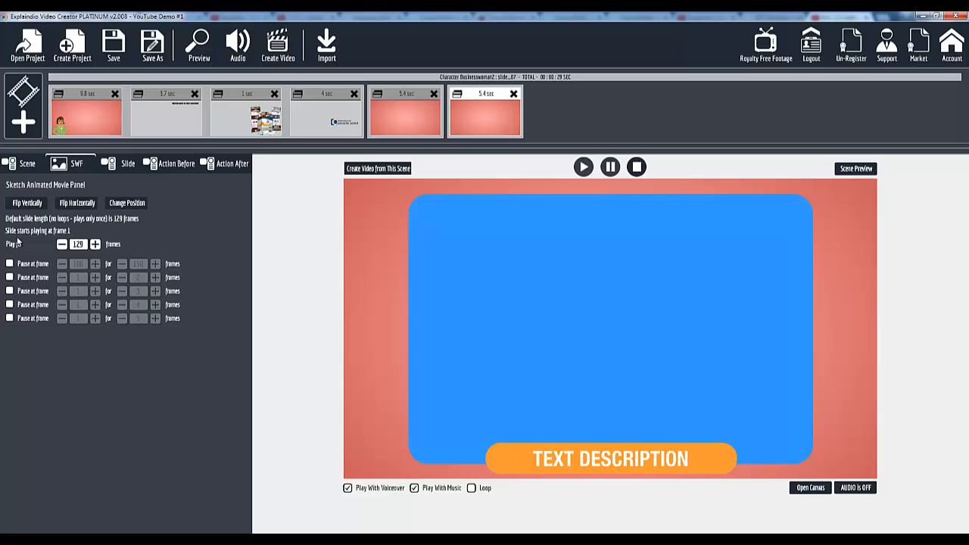
left_click(63, 245)
left_click(63, 245)
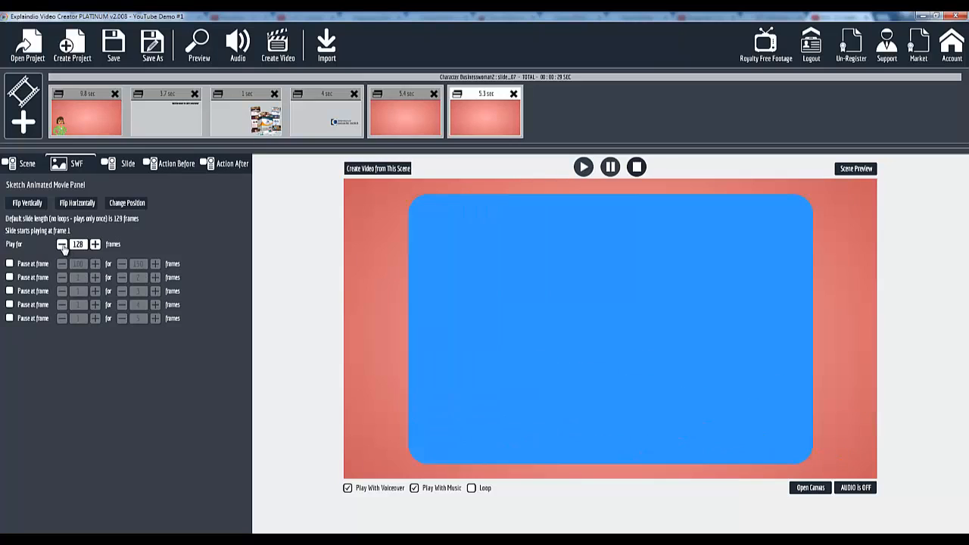
left_click(62, 245)
left_click(63, 245)
left_click(63, 245)
left_click(63, 245)
left_click(63, 246)
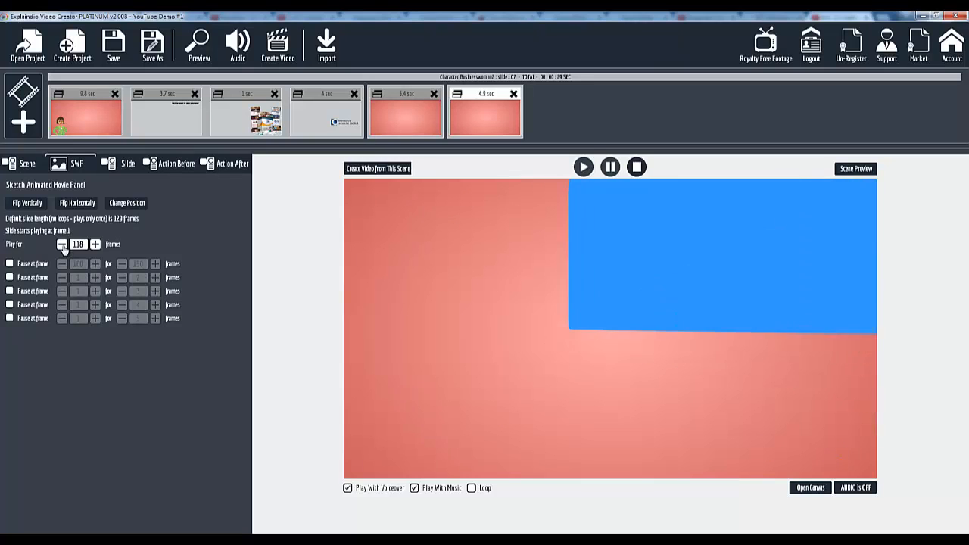
left_click(62, 245)
left_click(62, 244)
left_click(62, 244)
left_click(62, 245)
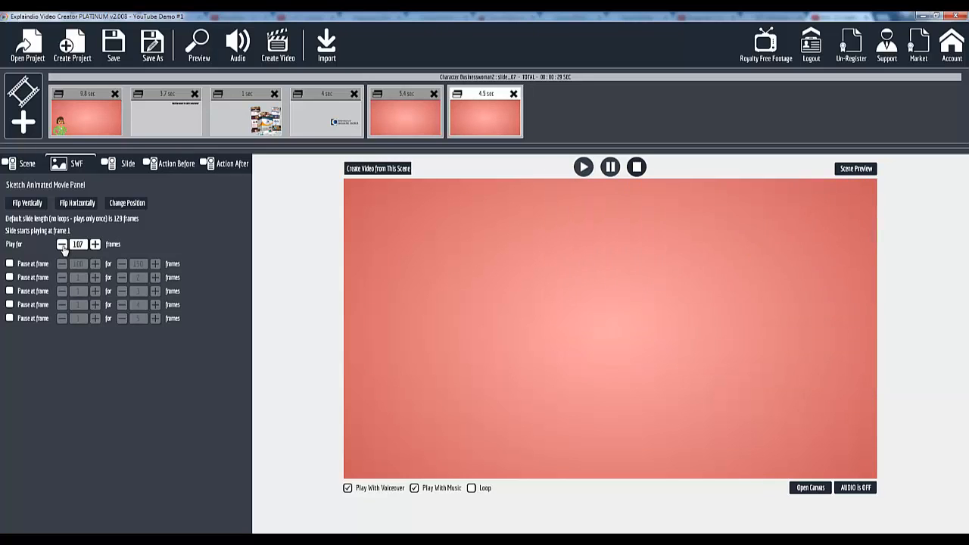
left_click(62, 244)
left_click(62, 245)
left_click(62, 244)
left_click(62, 245)
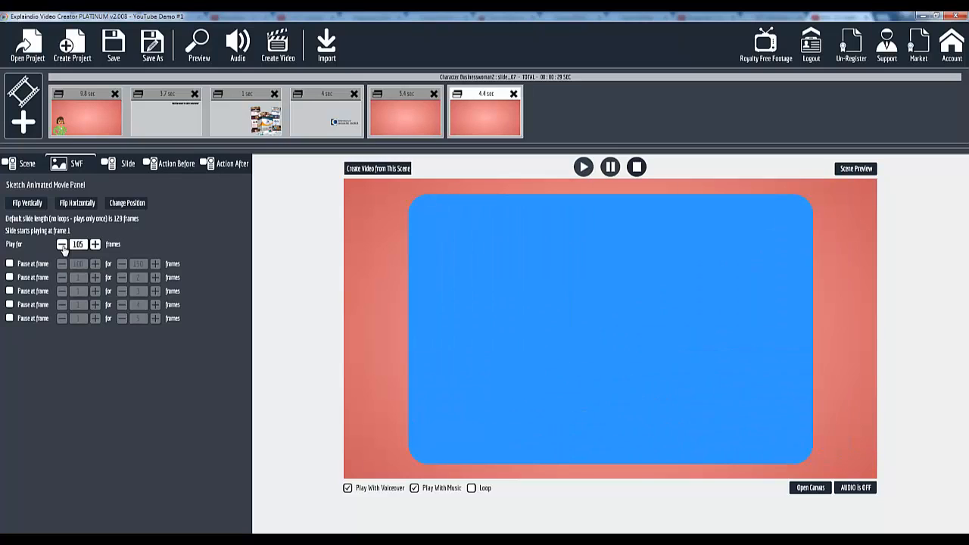
left_click(62, 244)
left_click(62, 245)
left_click(62, 245)
left_click(62, 245)
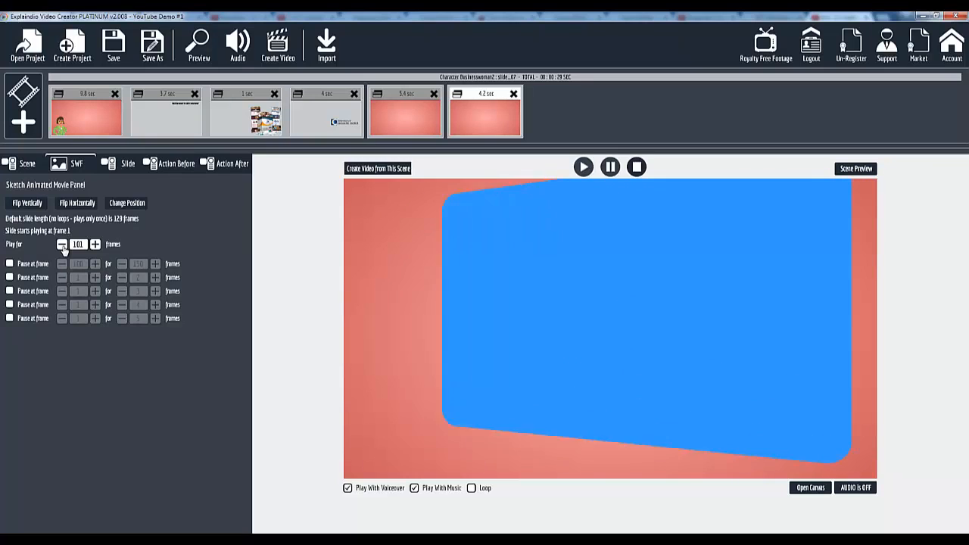
left_click(62, 245)
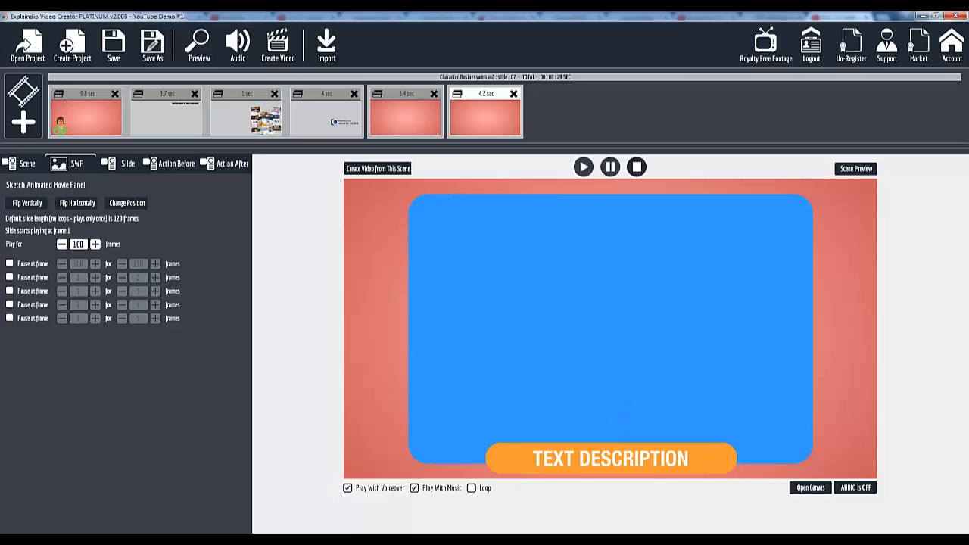
left_click(513, 540)
left_click(922, 495)
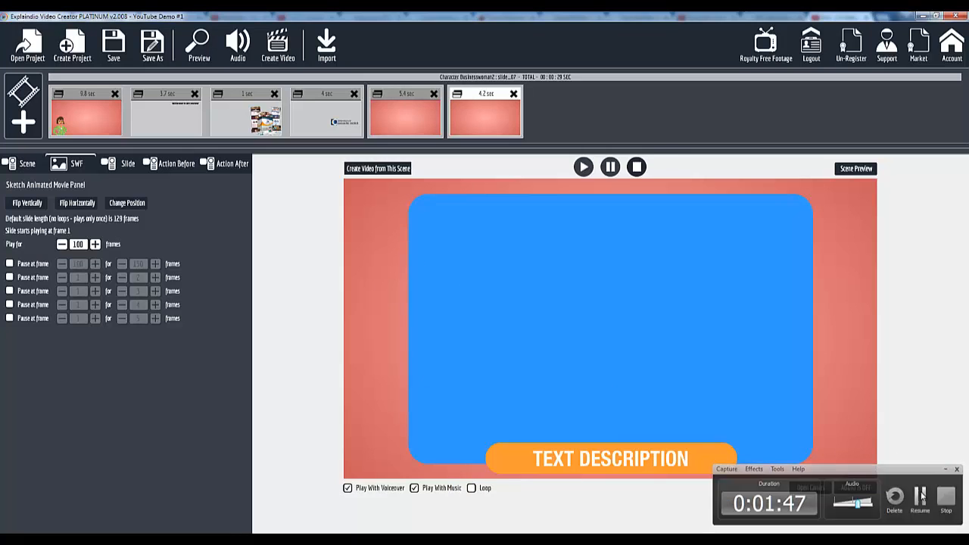
left_click(921, 496)
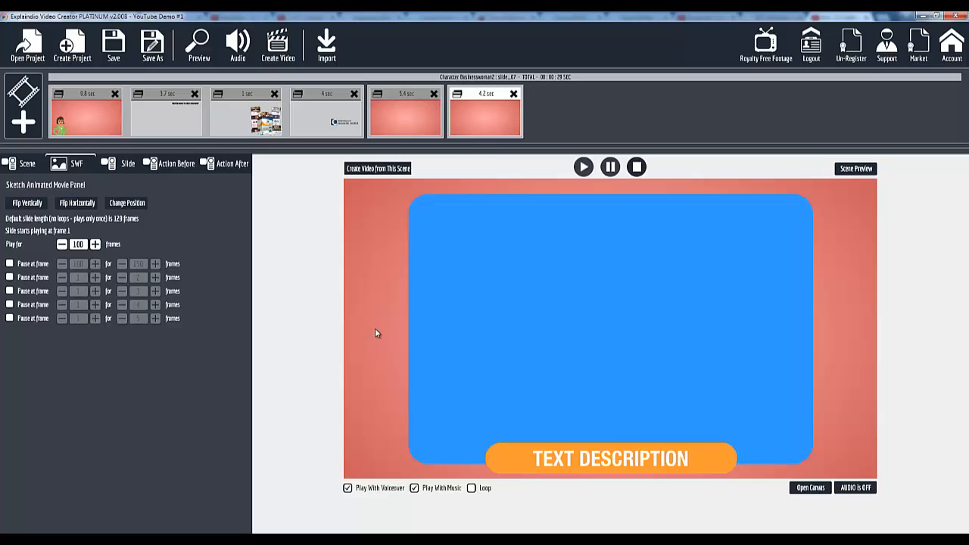
Step: Add the Insta Consultant Exquisite Toolkit Review MP4 from local storage to the canvas with Don't Sketch enabled, and close the canvas
left_click(817, 489)
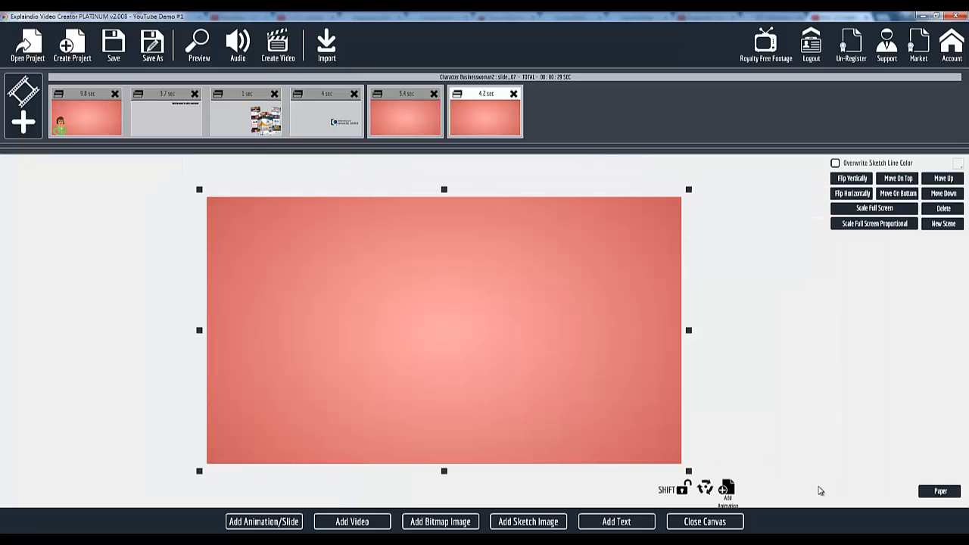
left_click(367, 522)
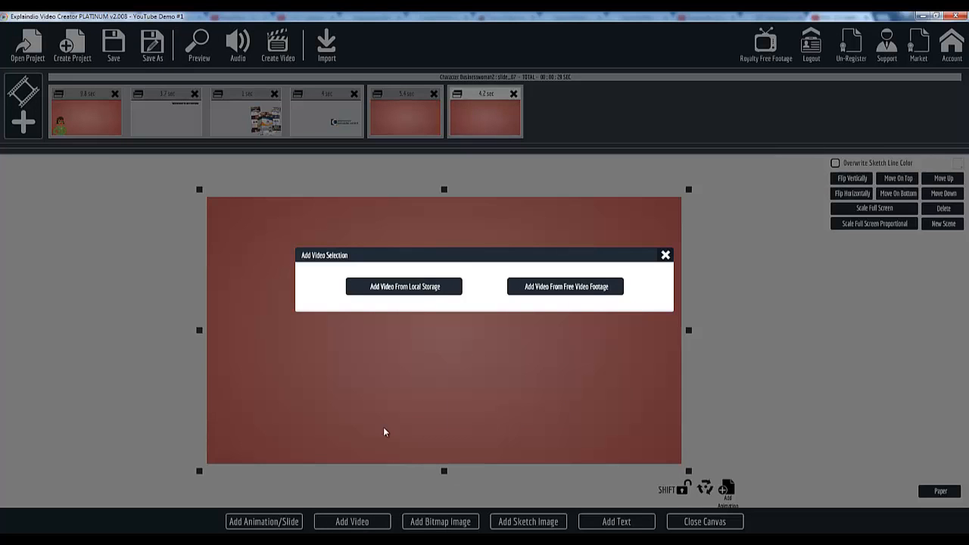
left_click(422, 295)
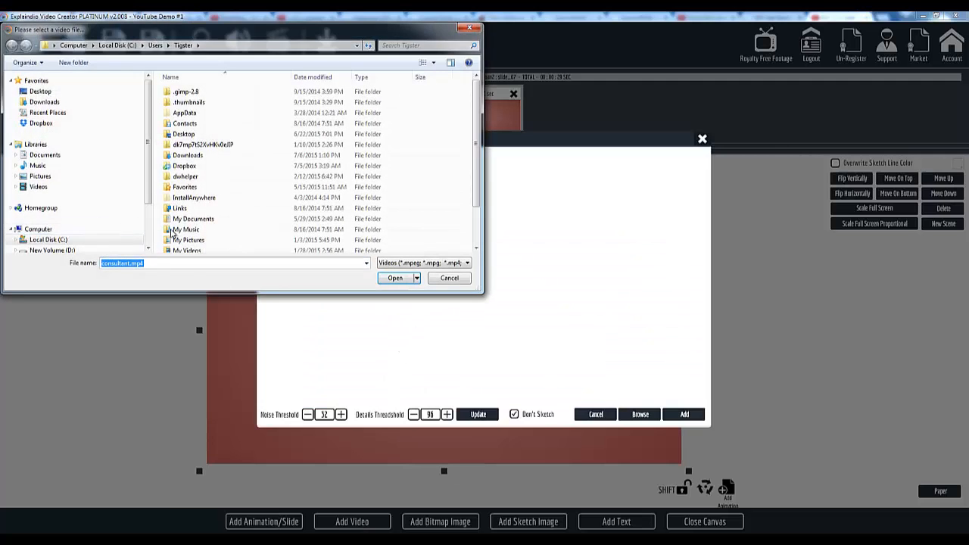
scroll(478, 241, "down", 2)
left_click(220, 248)
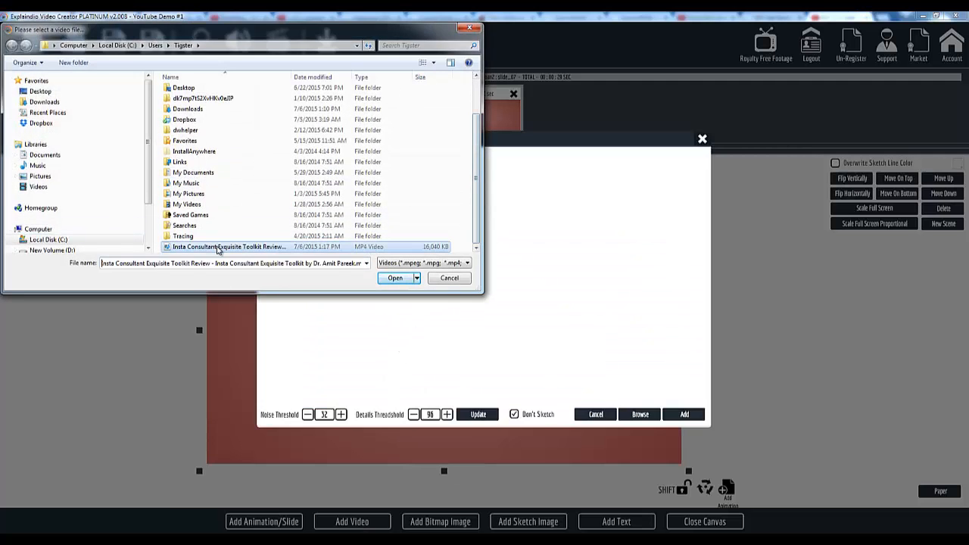
left_click(388, 282)
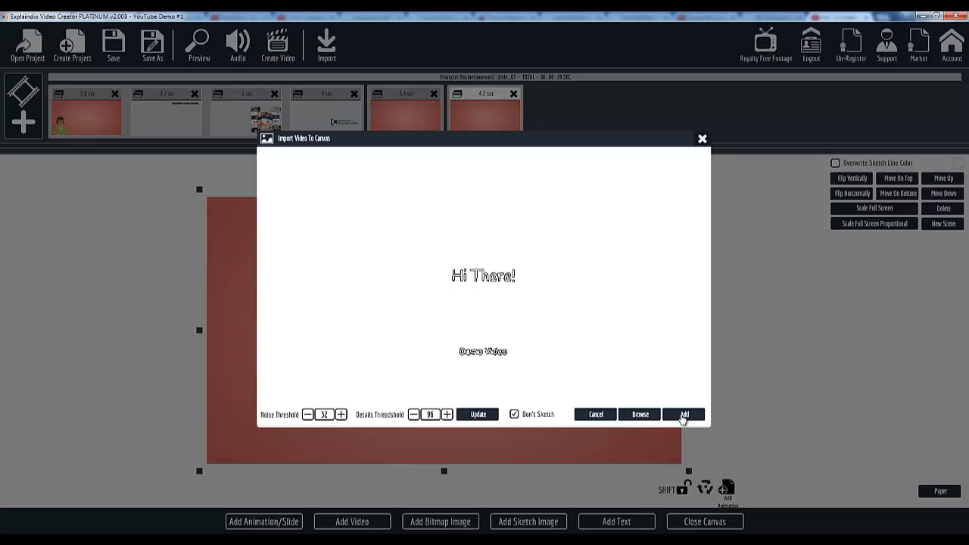
left_click(683, 415)
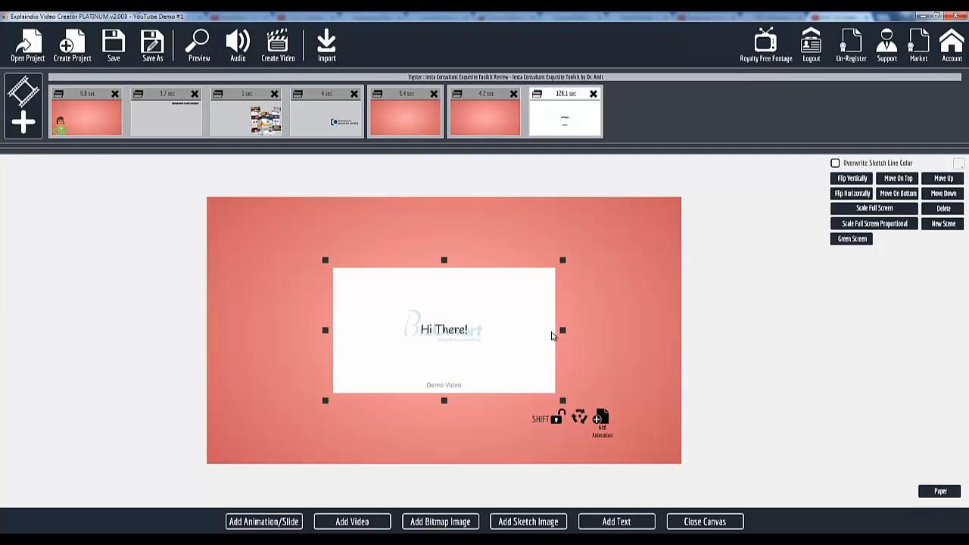
left_click(708, 522)
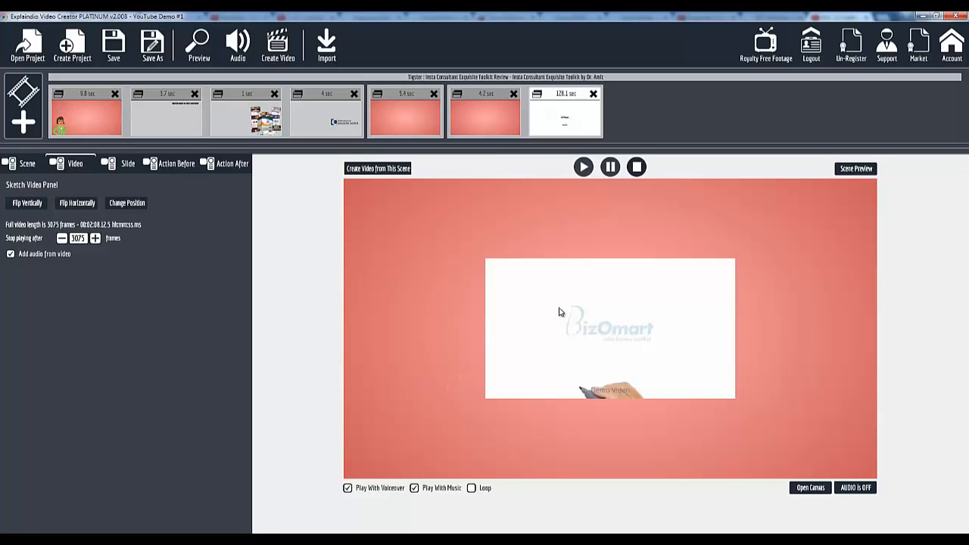
Step: Preview the scene from the shortened slide_07 to check how the added video plays over the blue panel, and close the preview
left_click(482, 96)
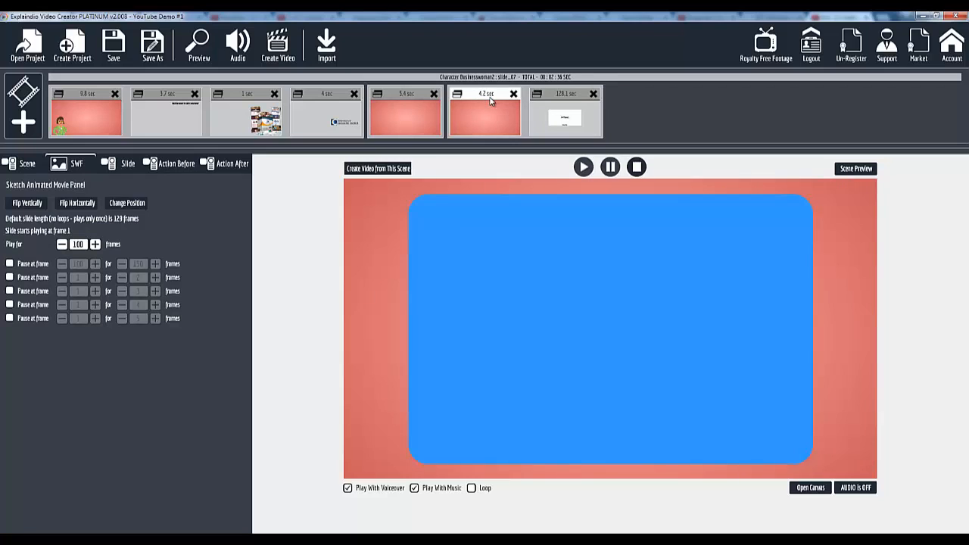
left_click(855, 168)
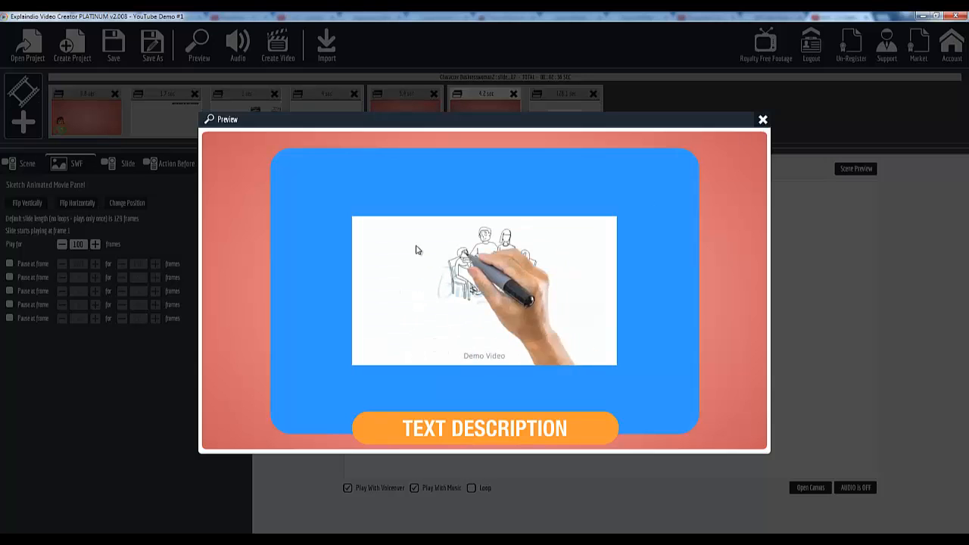
left_click(761, 119)
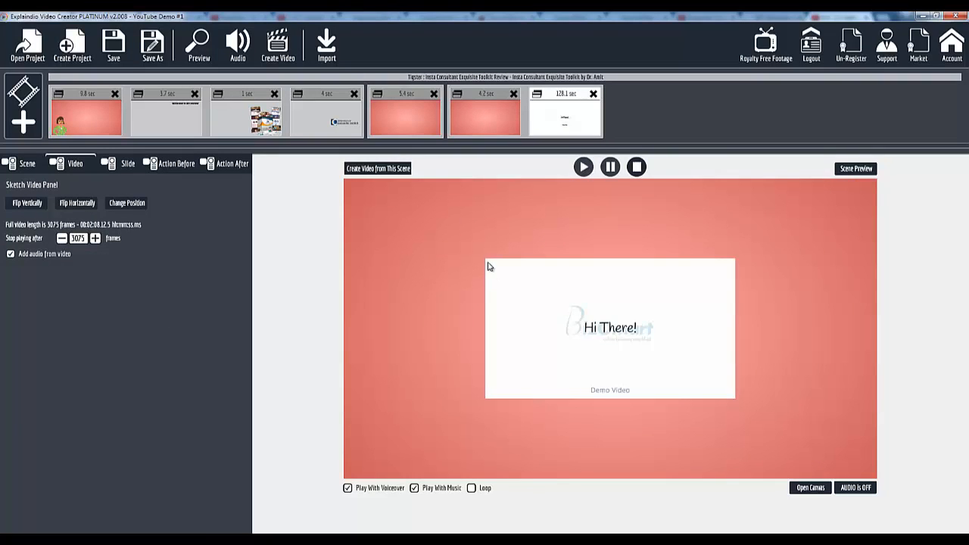
Step: Enlarge the Insta Consultant video on the canvas to about two thirds of the canvas width, and close the canvas
left_click(806, 488)
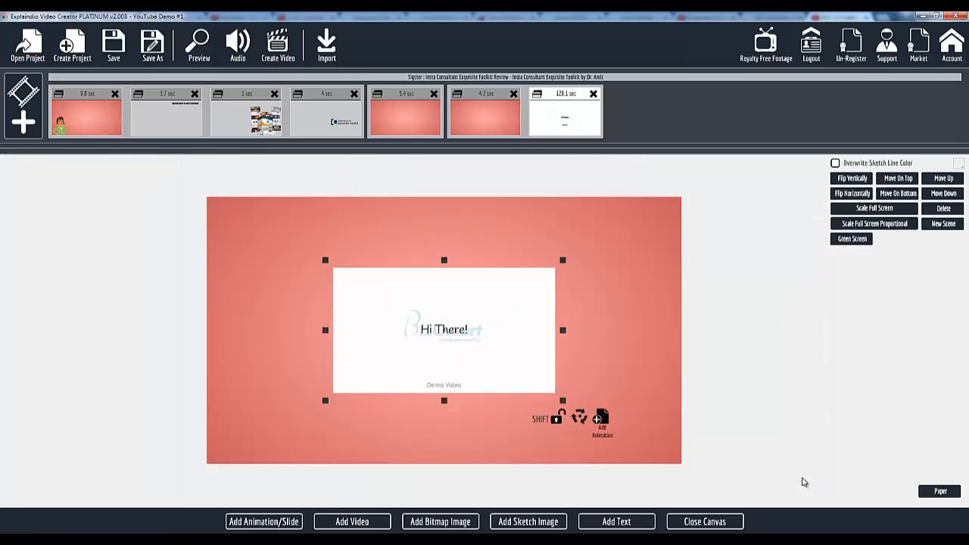
left_click_drag(323, 262, 278, 225)
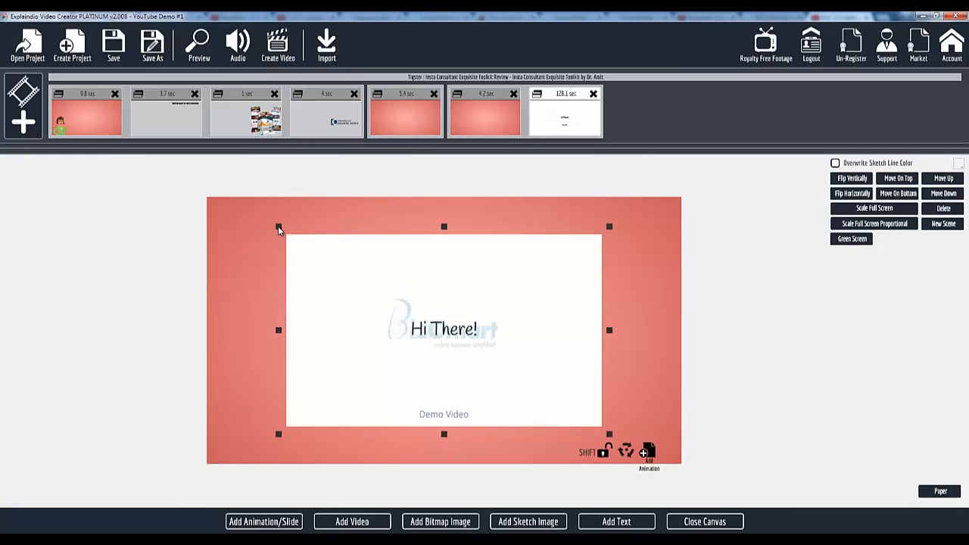
left_click_drag(610, 436, 615, 438)
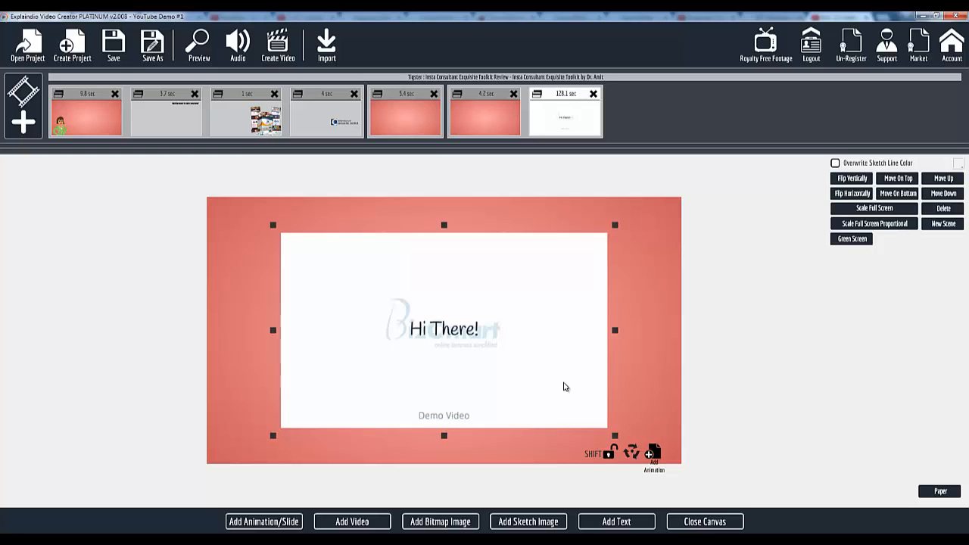
left_click(675, 528)
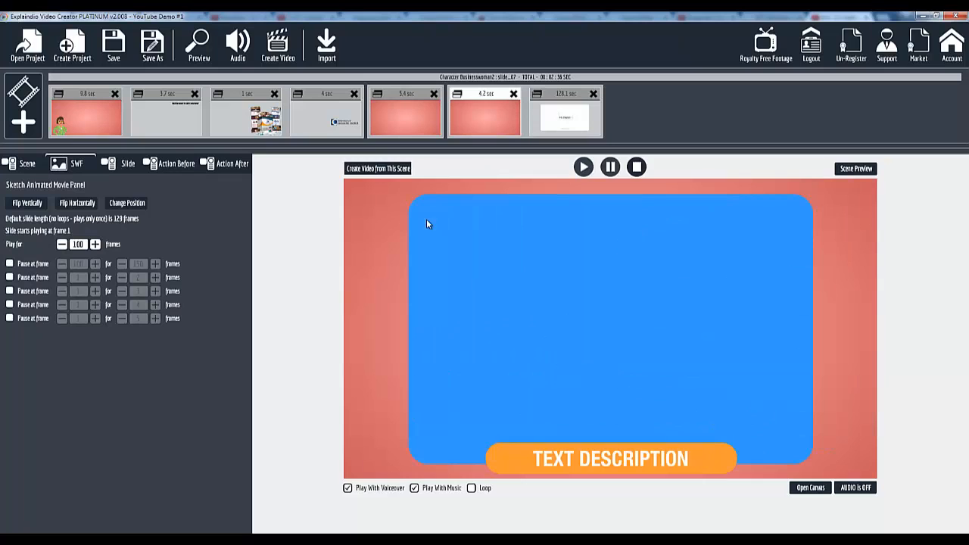
Step: Shorten the playing length of the last slide_07 animation to 90 frames and preview the scene
left_click(850, 169)
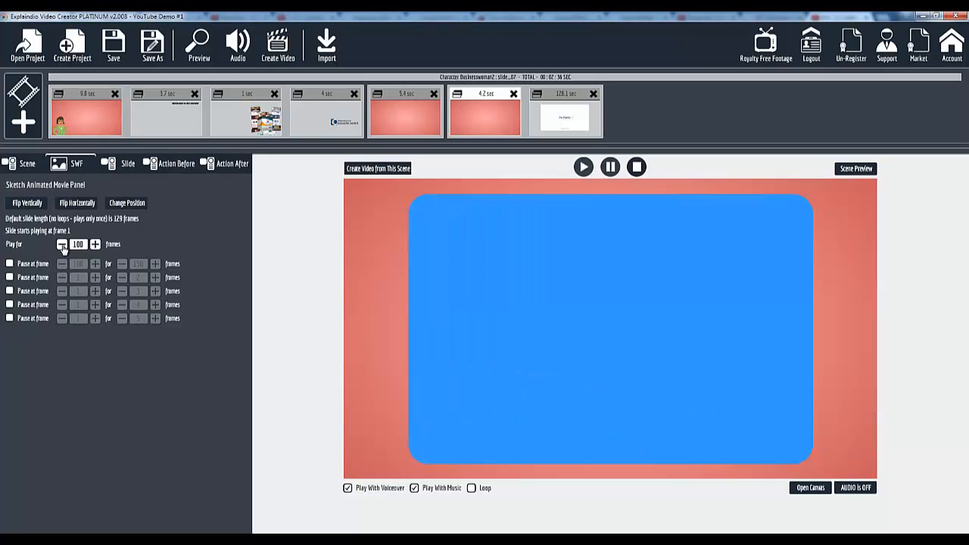
left_click(62, 244)
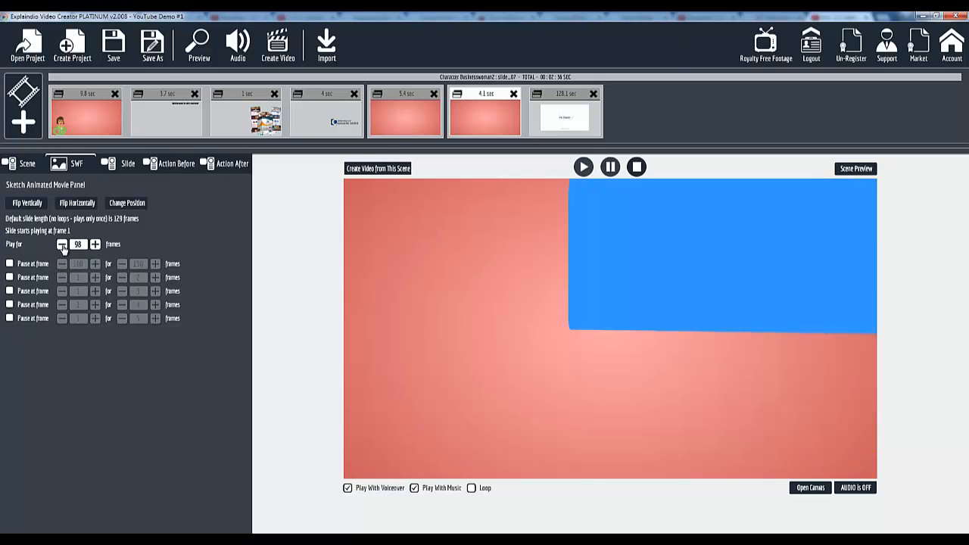
left_click(63, 246)
left_click(63, 246)
left_click(62, 246)
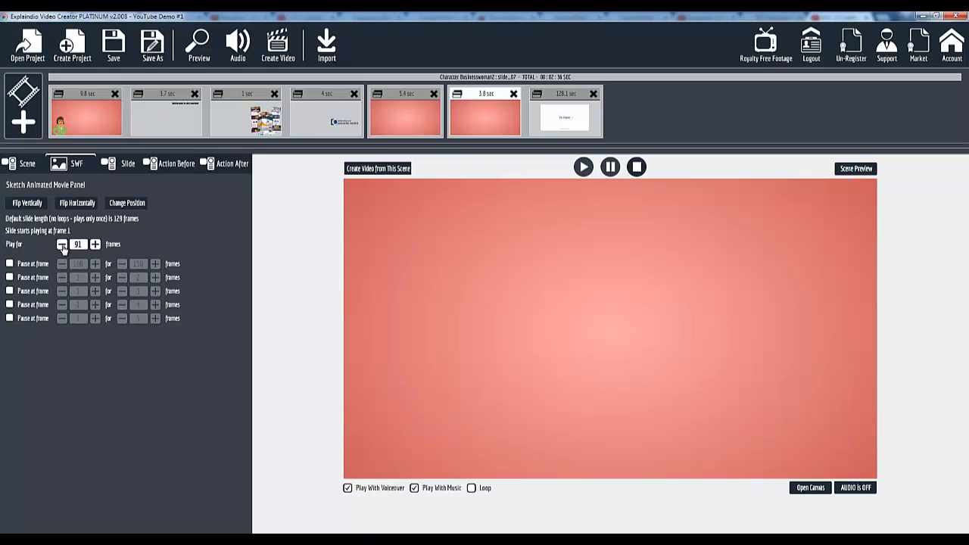
left_click(63, 246)
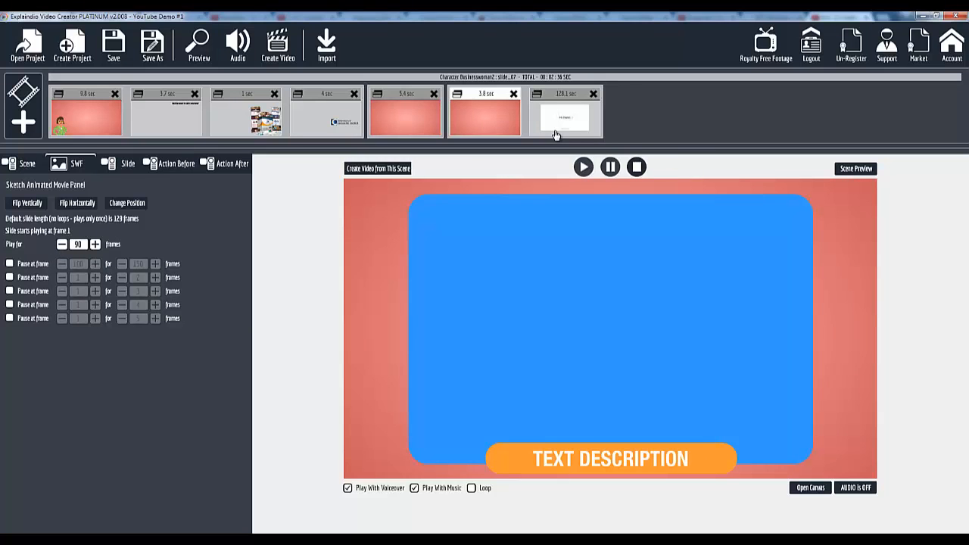
left_click(856, 168)
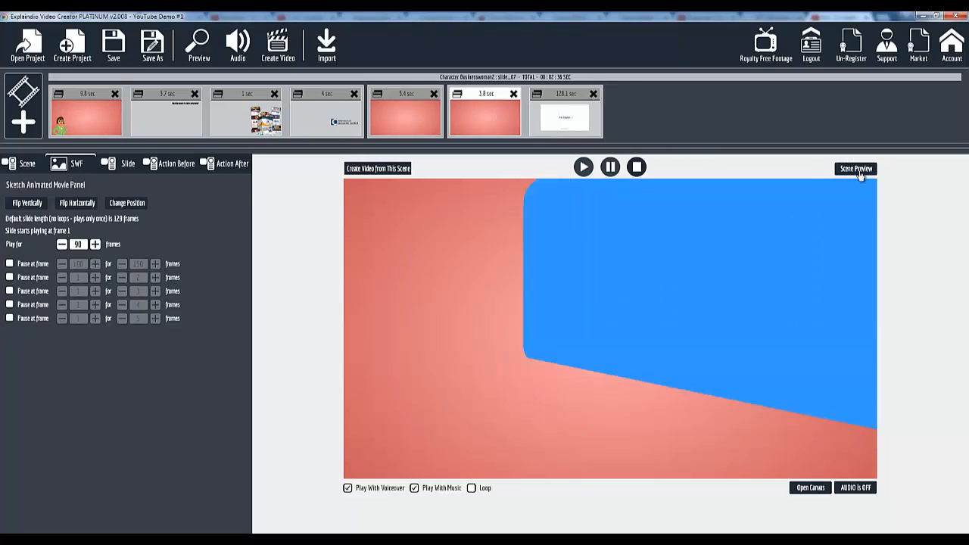
left_click(856, 169)
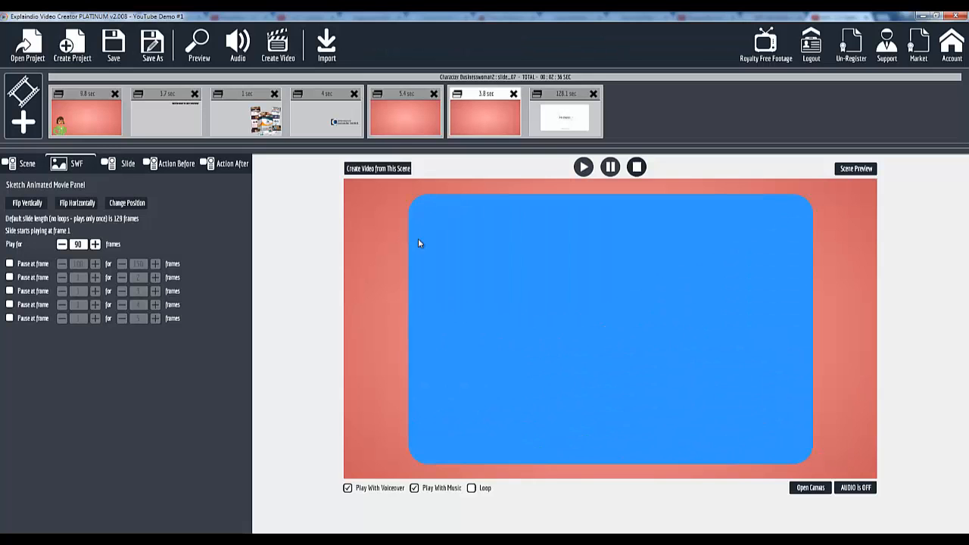
Step: Move the "Welcome to my review" text slide ahead of the businesswoman slide and preview the scene
left_click(169, 130)
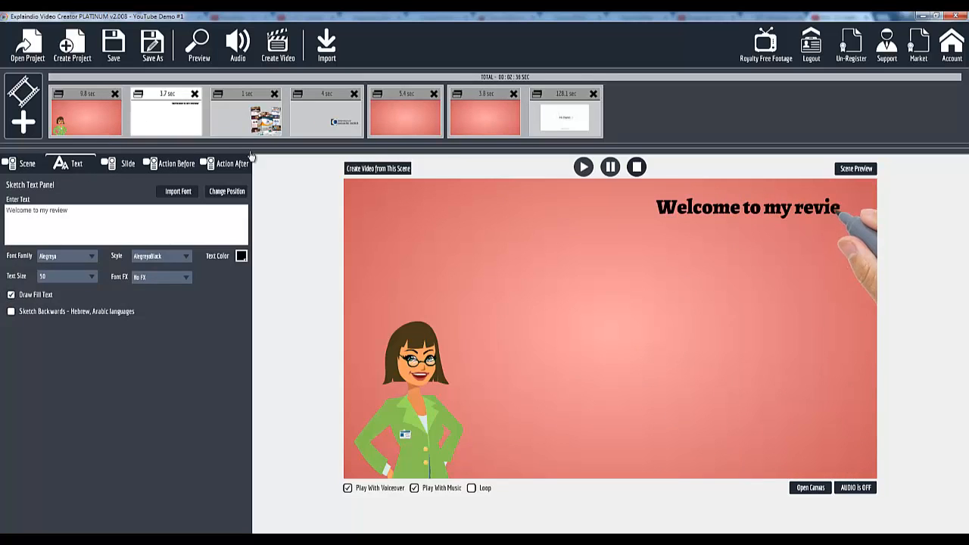
left_click(97, 97)
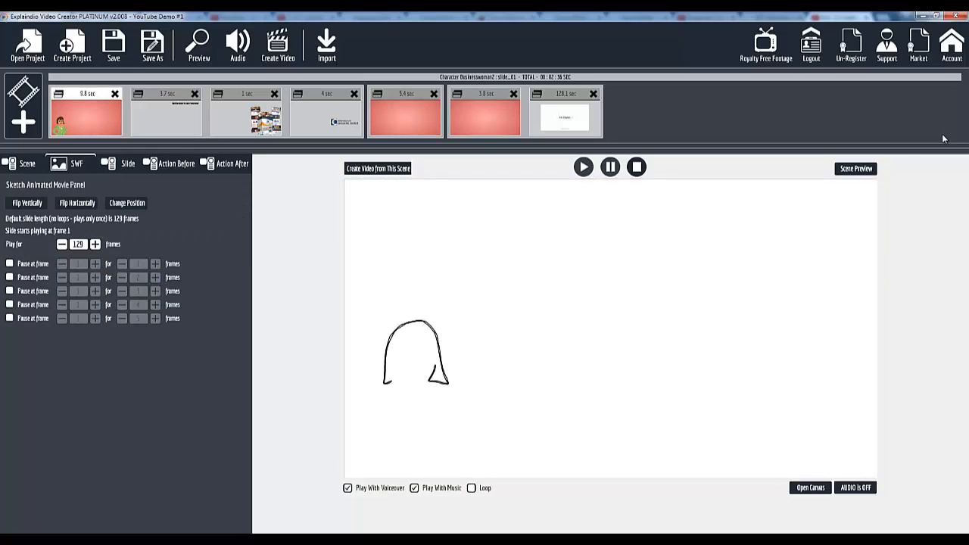
left_click(856, 168)
left_click(161, 96)
left_click_drag(93, 97, 73, 96)
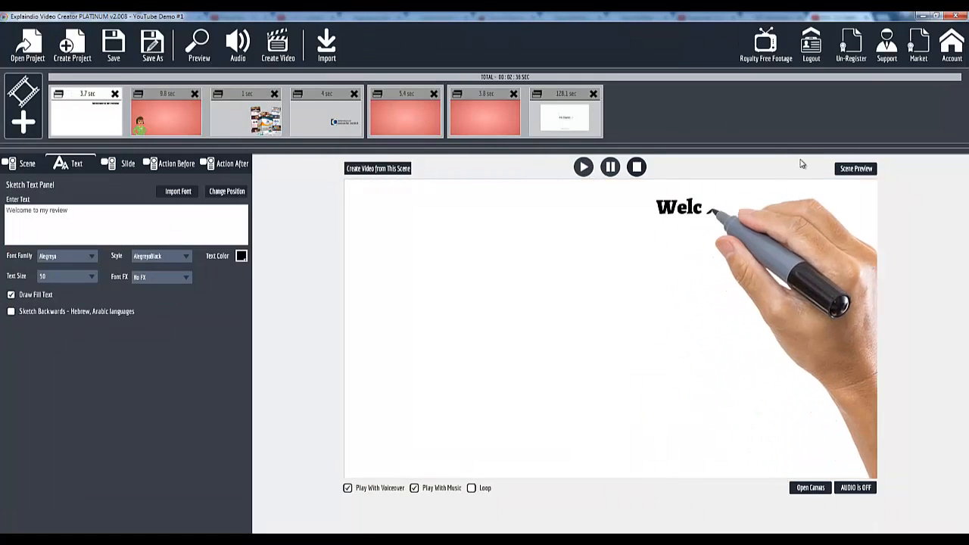
left_click(842, 169)
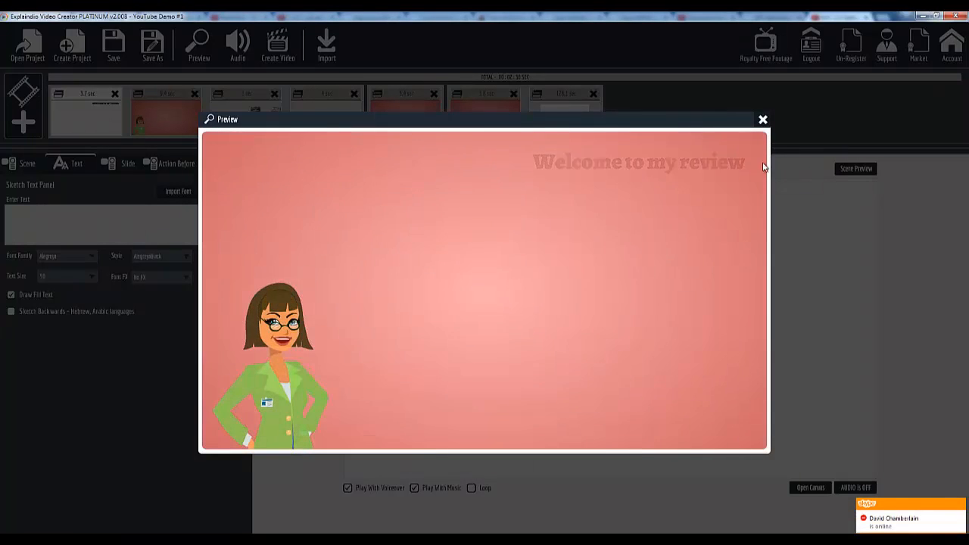
left_click(763, 120)
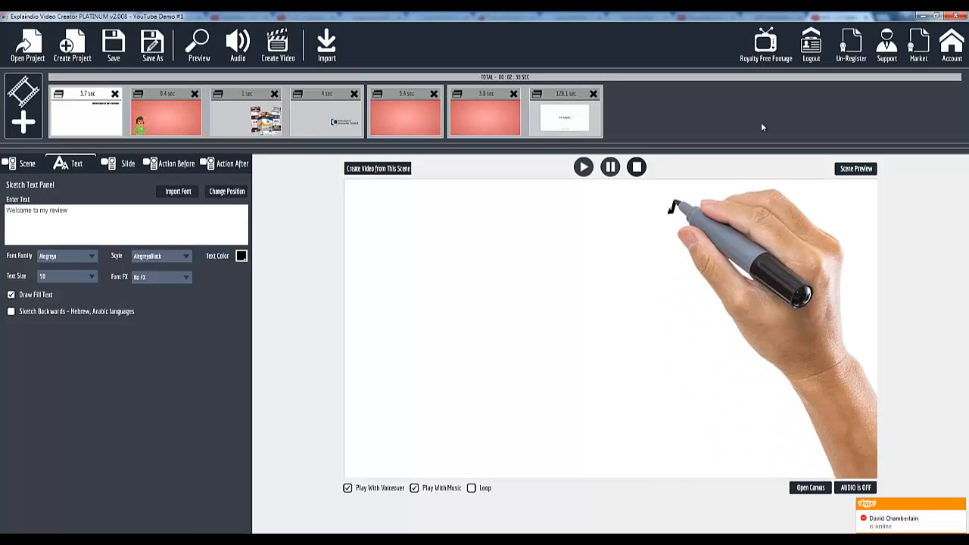
Step: Toggle Outline Area1 in the businesswoman slide's animation customization and preview the scene from the "Welcome to my review" text slide
left_click(171, 93)
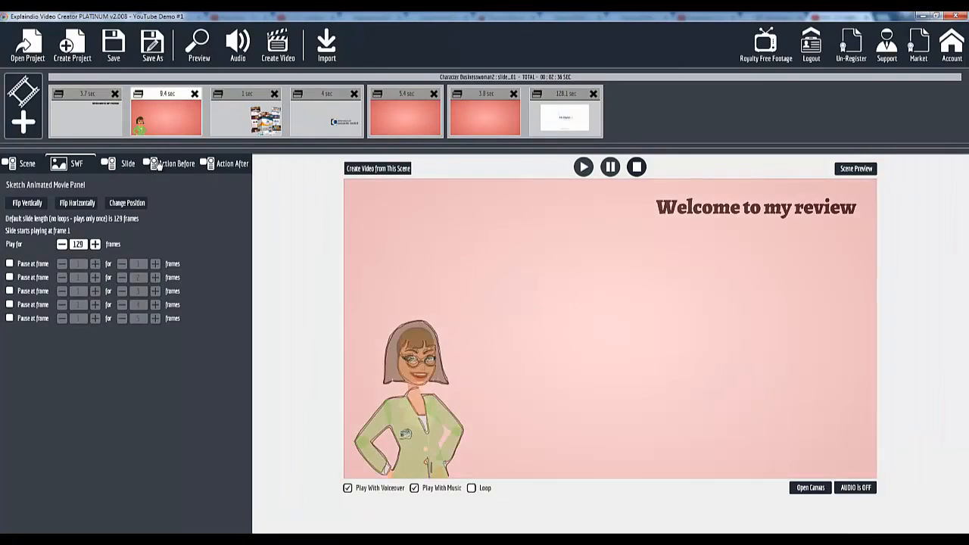
left_click(127, 165)
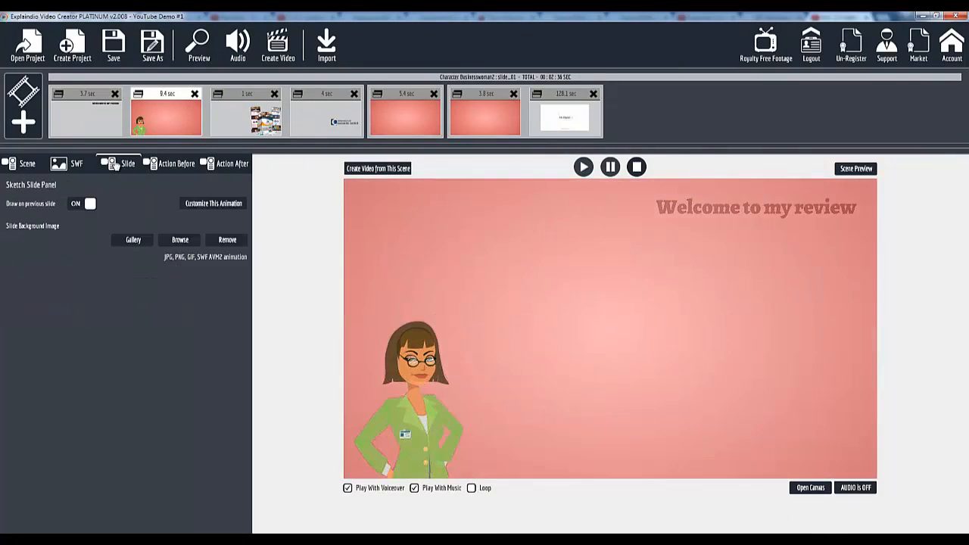
left_click(216, 206)
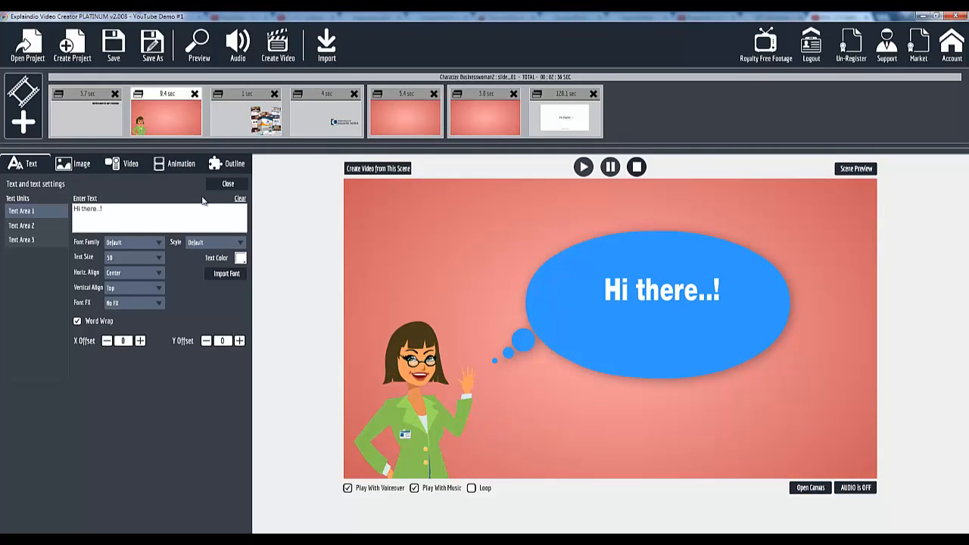
left_click(228, 164)
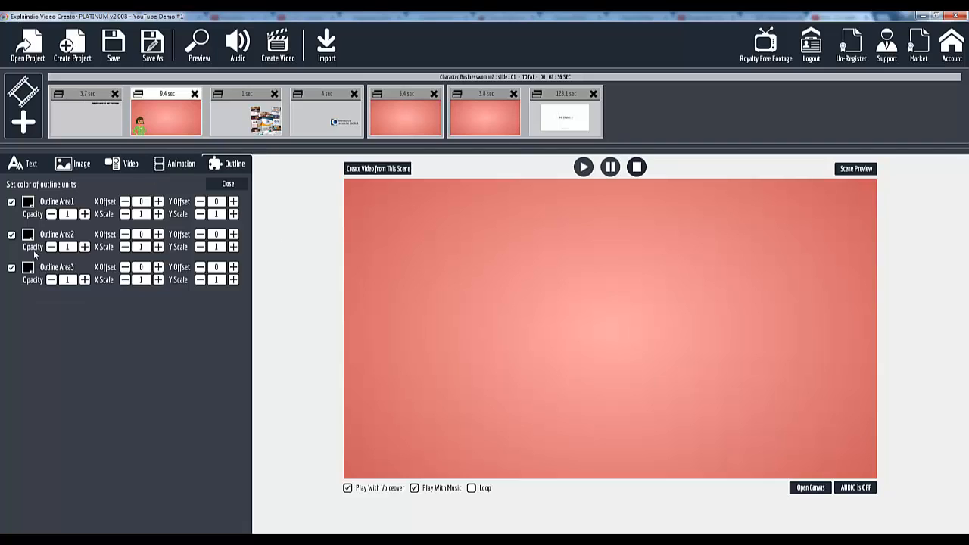
left_click(11, 202)
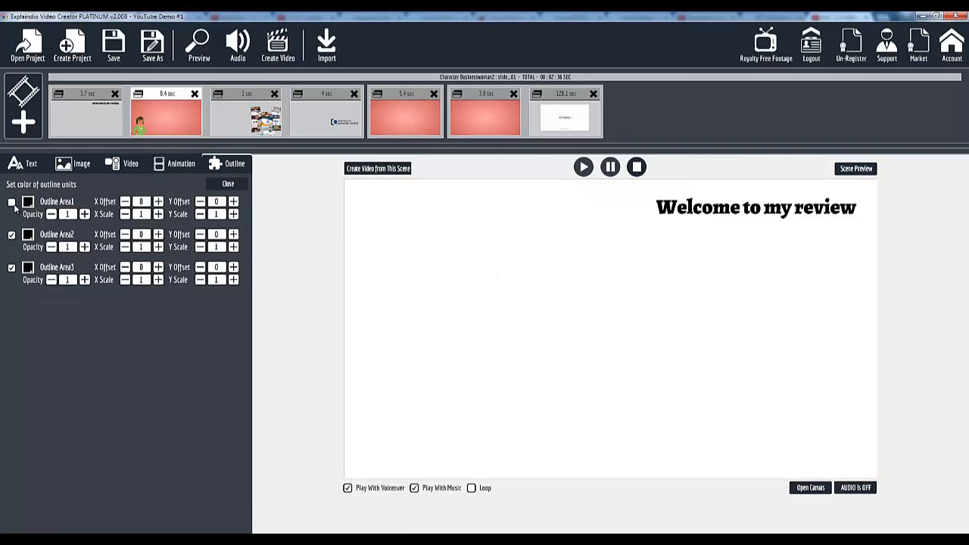
left_click(12, 203)
left_click(12, 203)
left_click(97, 96)
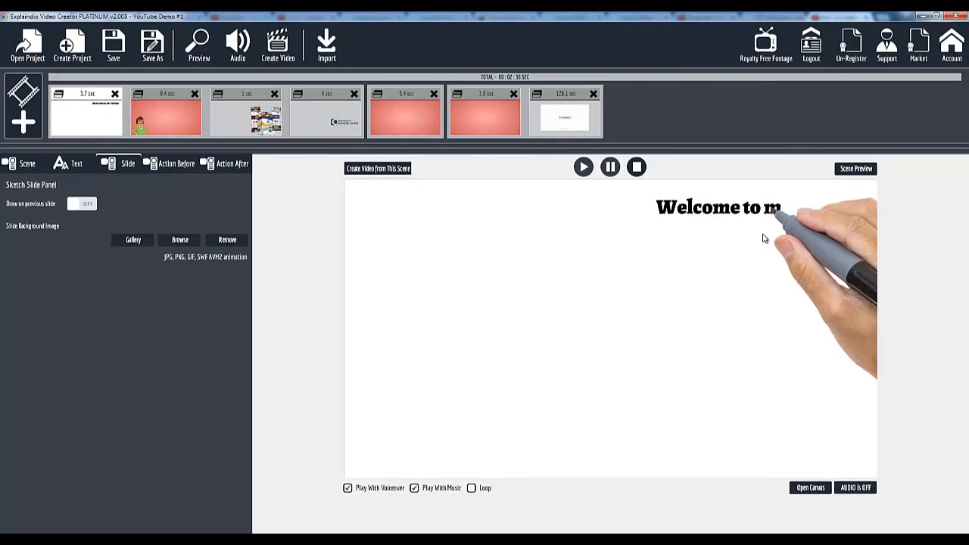
left_click(840, 169)
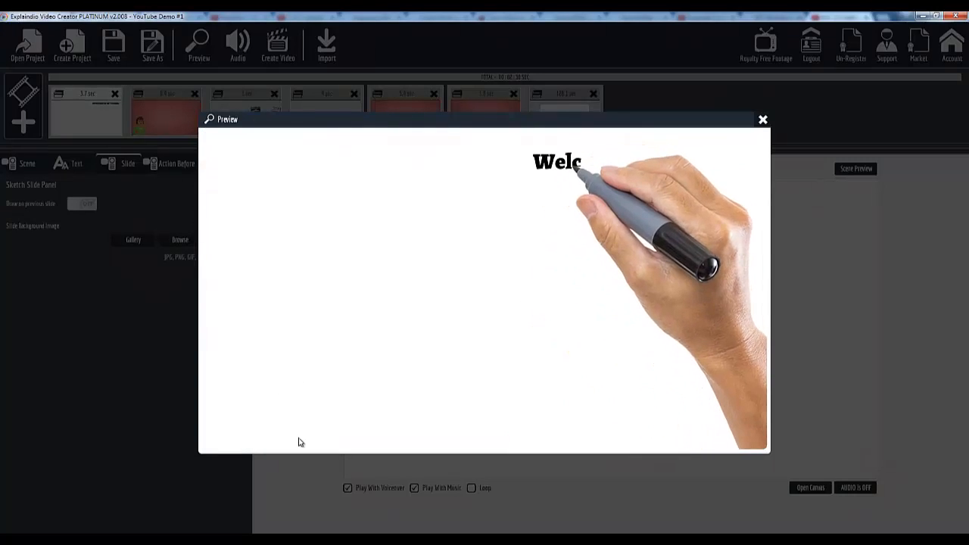
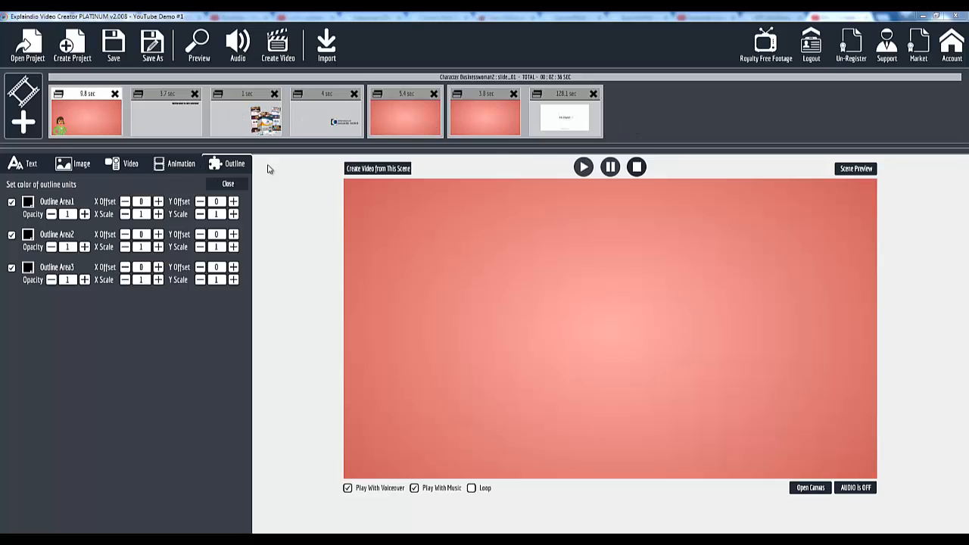
Step: Open the canvas of the businesswoman scene and create a new empty scene
left_click(815, 490)
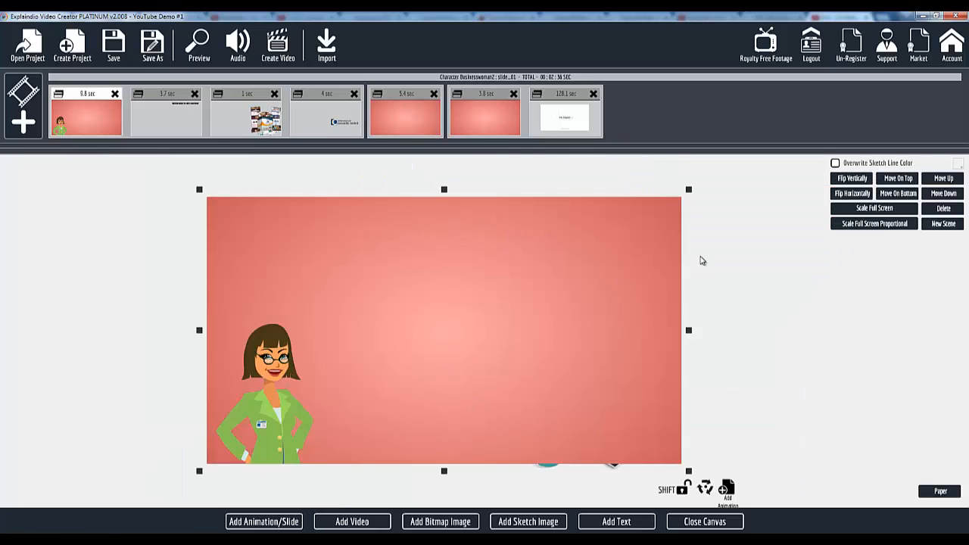
left_click(23, 127)
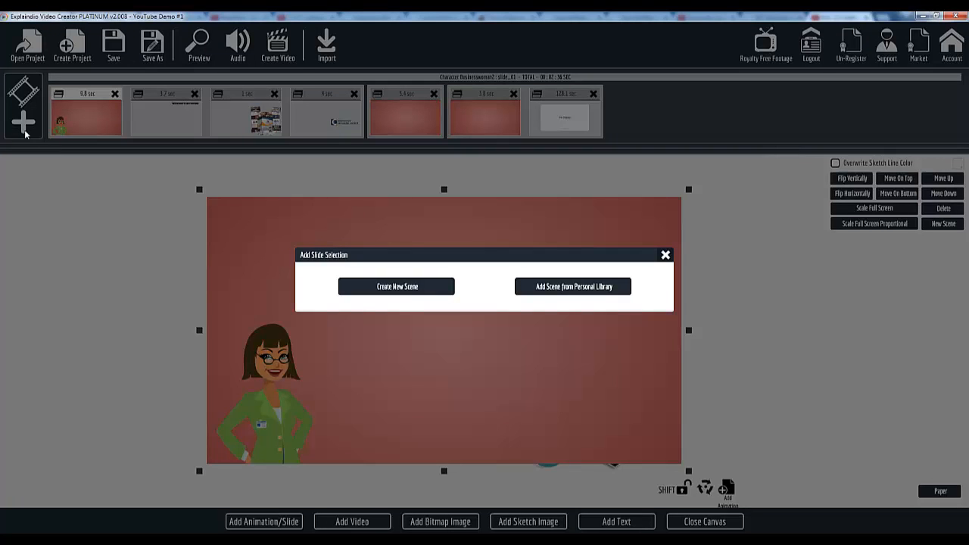
left_click(405, 290)
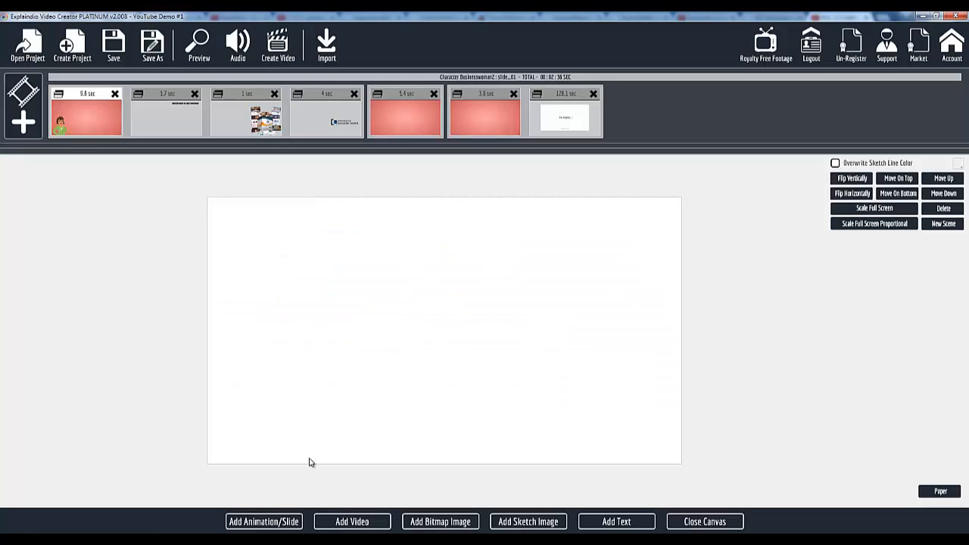
Step: Add slide_11 from the Character Businesswoman2 pack to the new scene with Don't Sketch enabled, and close the canvas
left_click(280, 522)
left_click(402, 287)
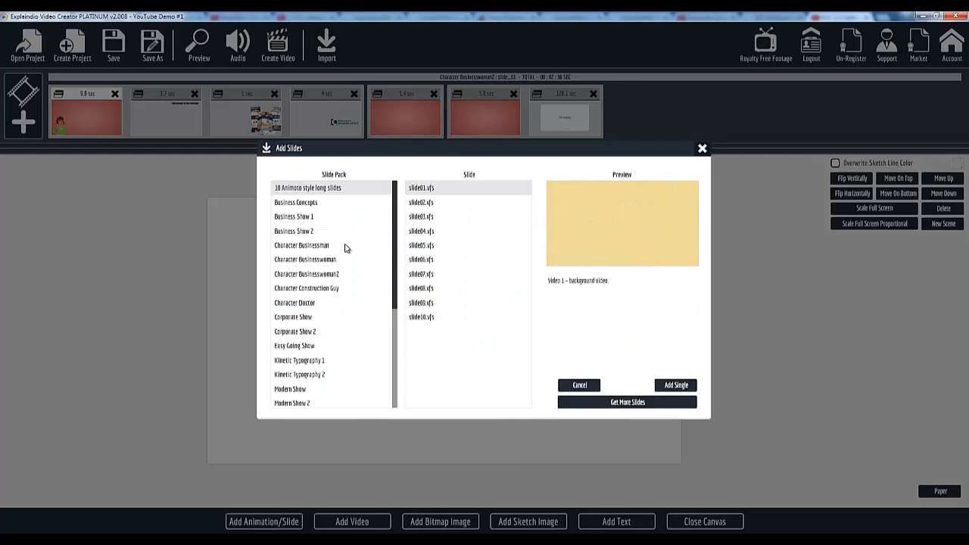
left_click_drag(393, 269, 392, 279)
scroll(384, 309, "down", 3)
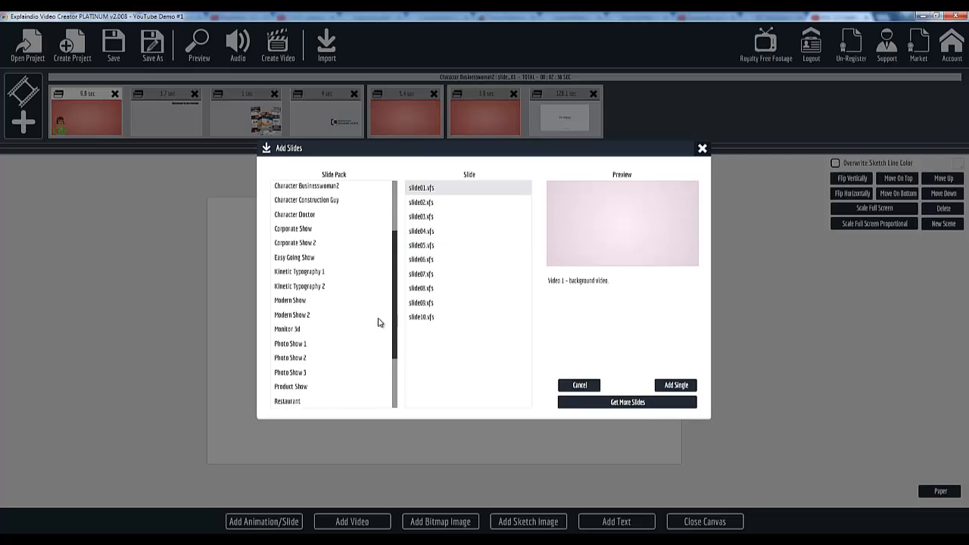
scroll(382, 310, "up", 5)
left_click(338, 276)
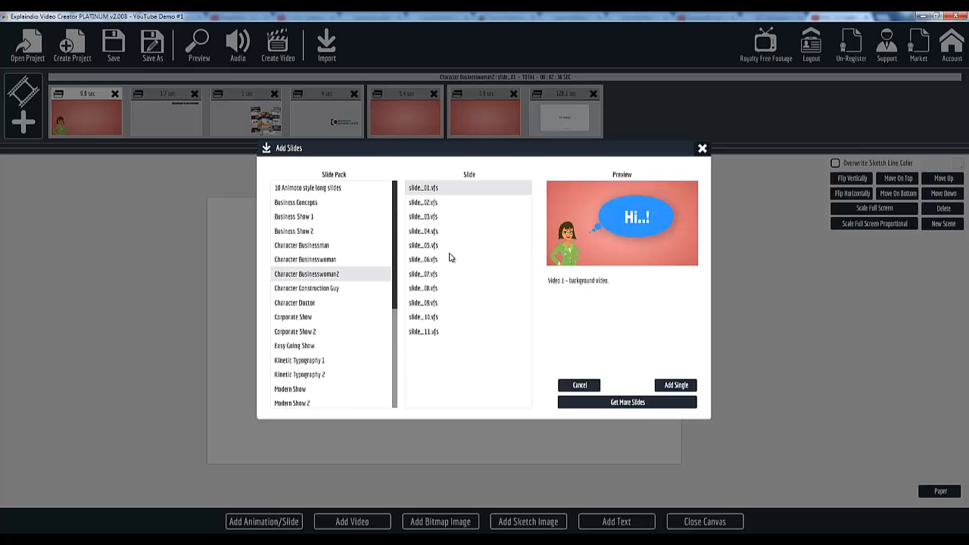
left_click(444, 333)
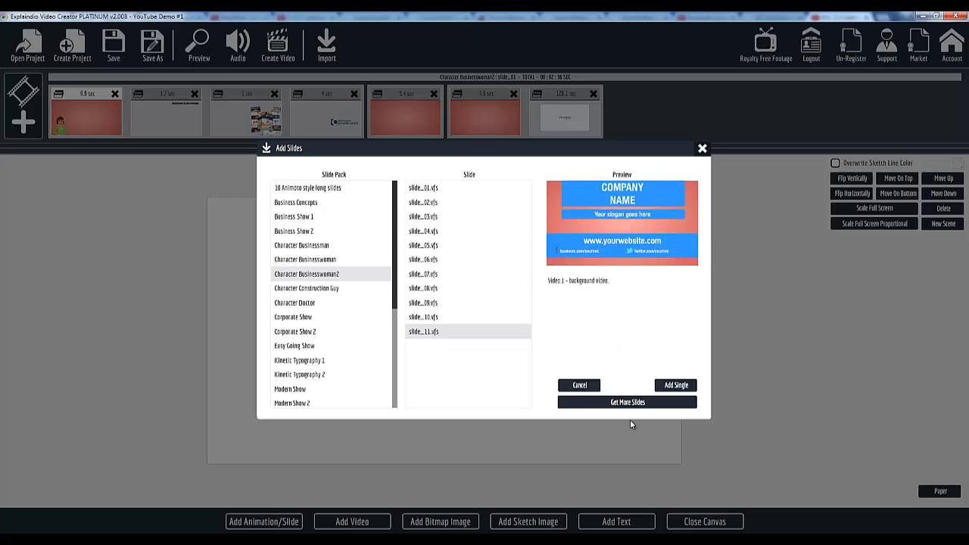
left_click(675, 385)
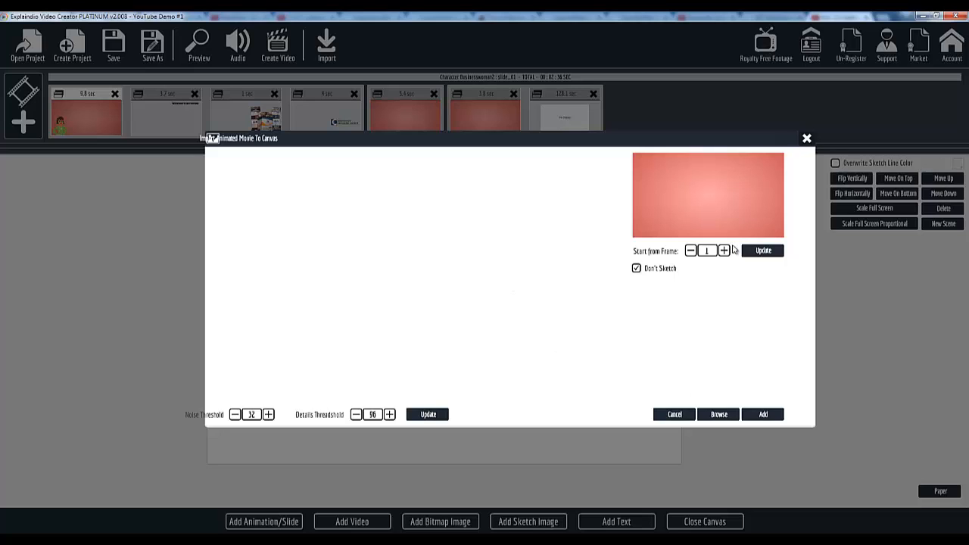
left_click(766, 415)
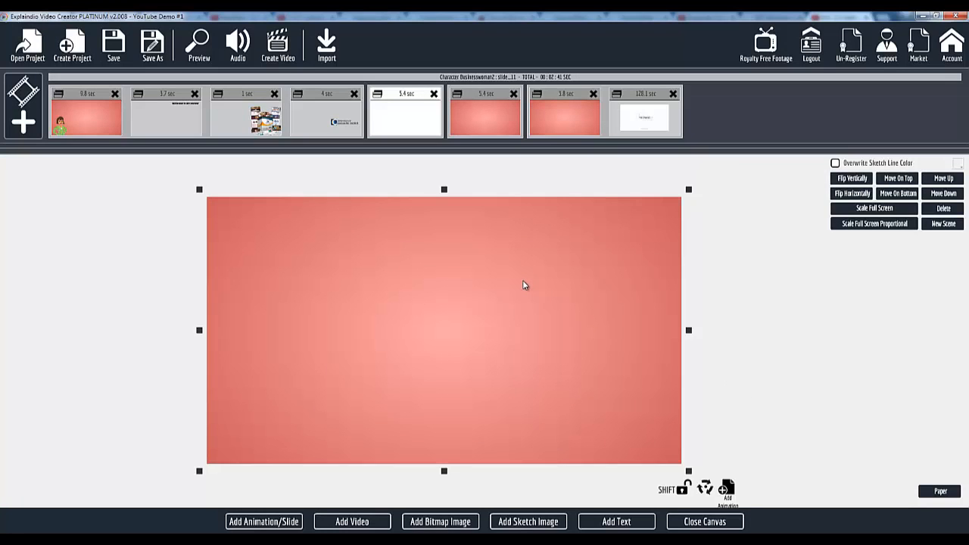
left_click(713, 522)
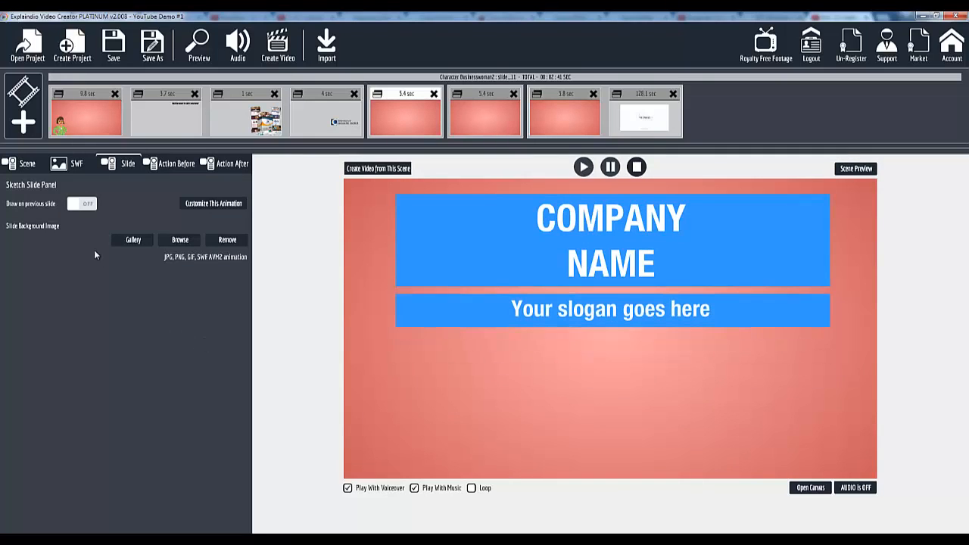
Step: Customize the slide_11 animation by replacing the two-line company name in Text Area 1 with "MECANTO PRODUCT REVIEWS"
left_click(198, 203)
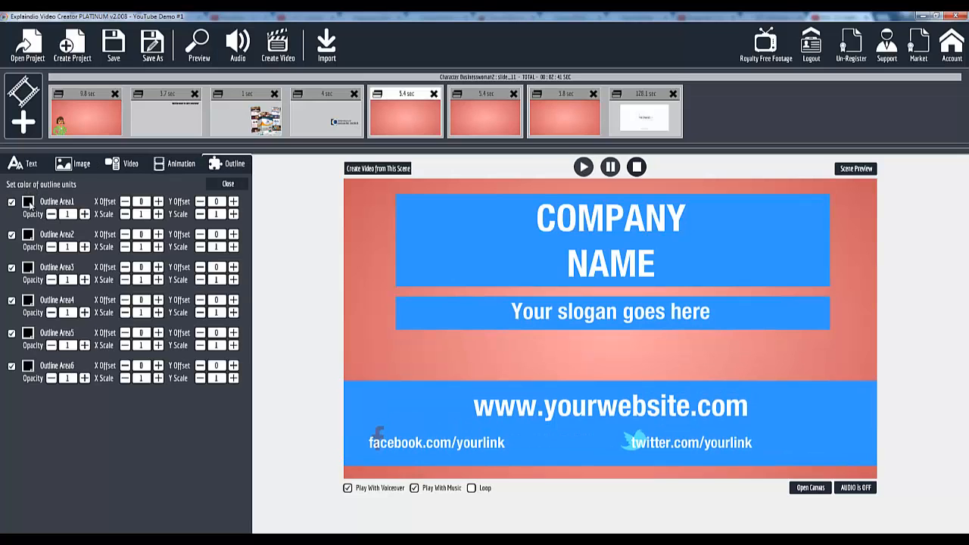
left_click(32, 165)
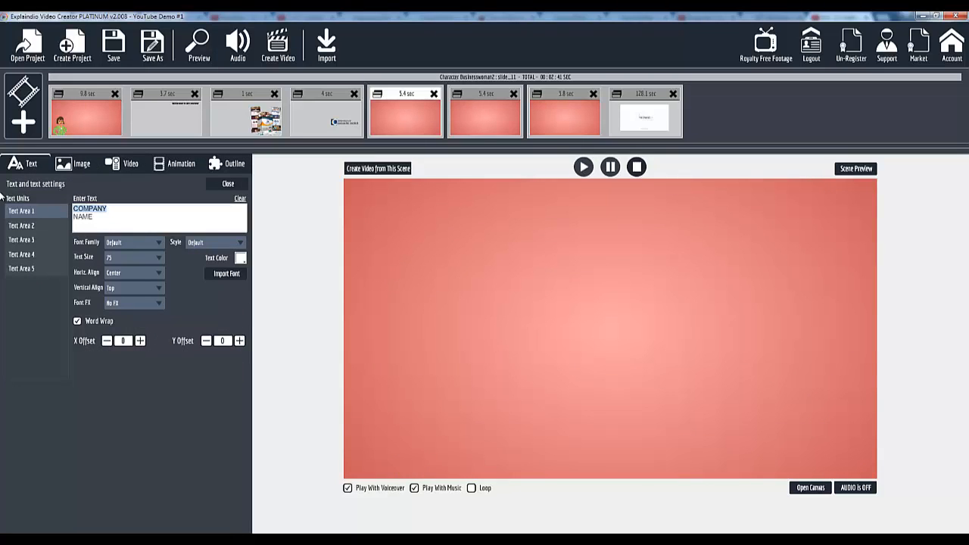
type("MECANTO")
key("Down")
key("shift+Home")
type("PROD")
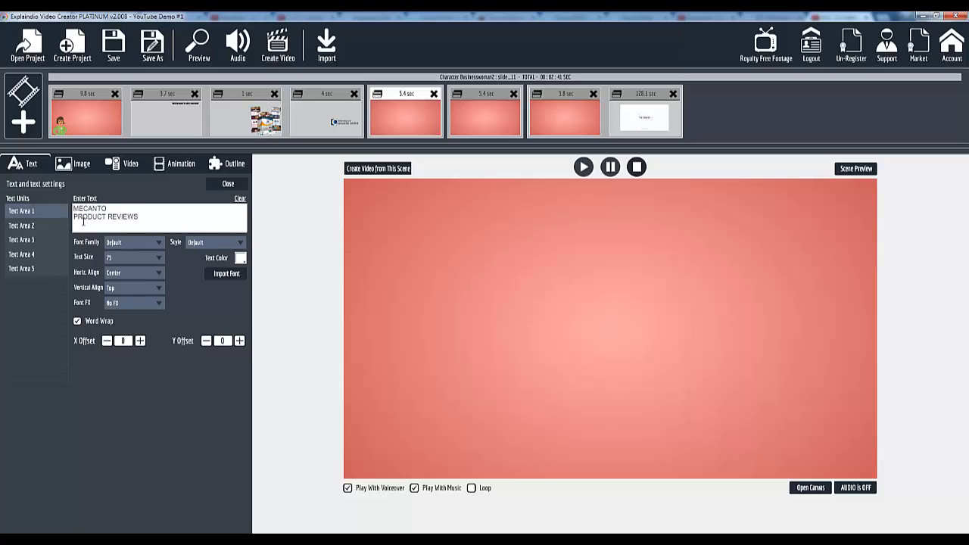
Step: Replace the slogan in Text Area 2 of slide_11 with "Thank you for watching!"
left_click(33, 225)
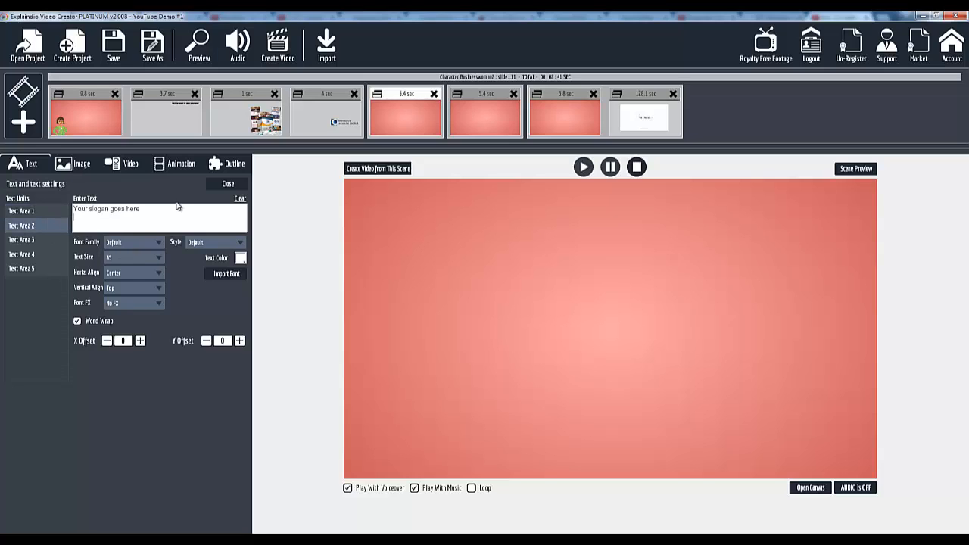
left_click_drag(159, 208, 1, 200)
type("Thank you for watching!")
Step: Replace the "yourwebsite" part of the web address in Text Area 3 with "mecanto"
left_click(31, 241)
left_click_drag(90, 209, 119, 209)
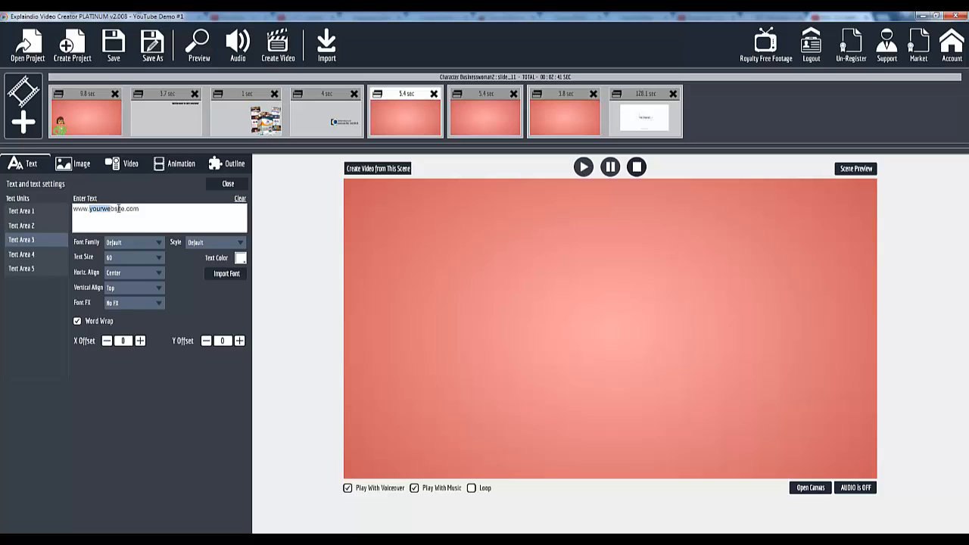
type("mecanto")
Step: Replace the placeholder link names in the Facebook address of Text Area 4 and the Twitter address of Text Area 5
left_click(45, 255)
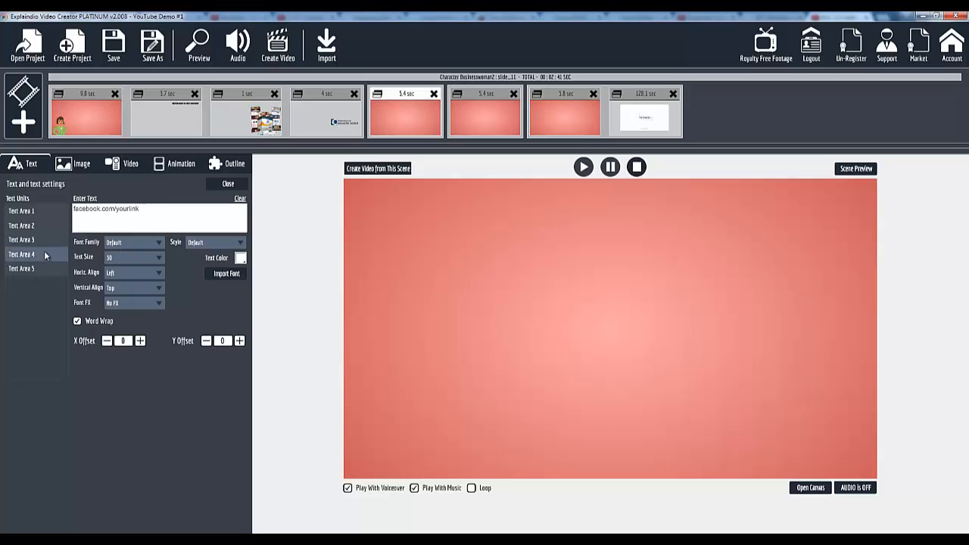
double_click(144, 209)
type("y")
left_click(46, 268)
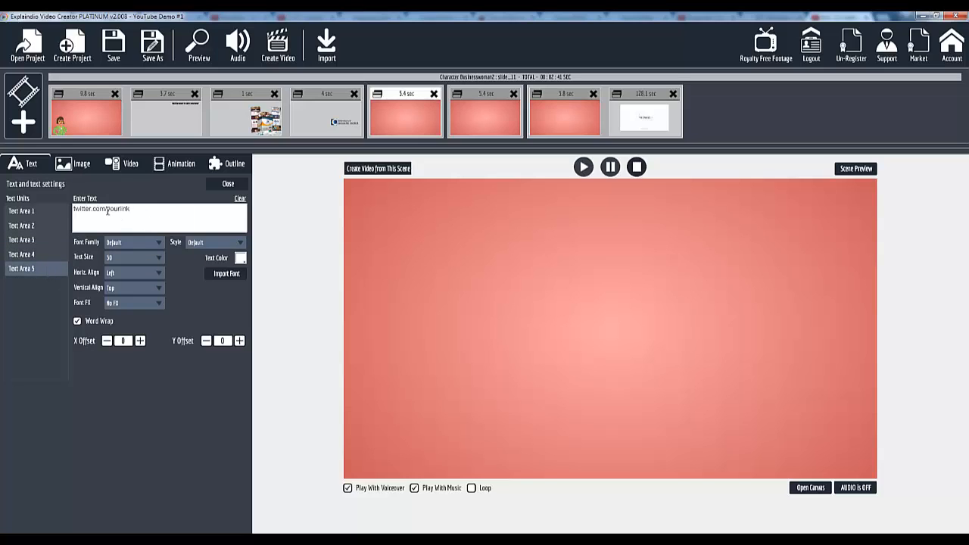
double_click(143, 212)
type("med")
Step: Select the first scene, open the video export settings and set the export folder to Desktop, keeping the video size at 1280x720 HD
left_click(87, 96)
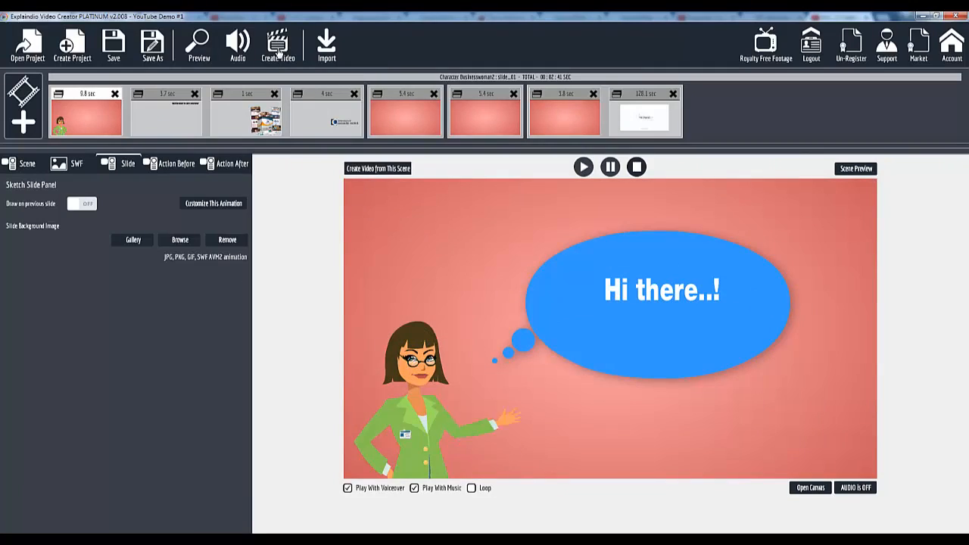
left_click(278, 48)
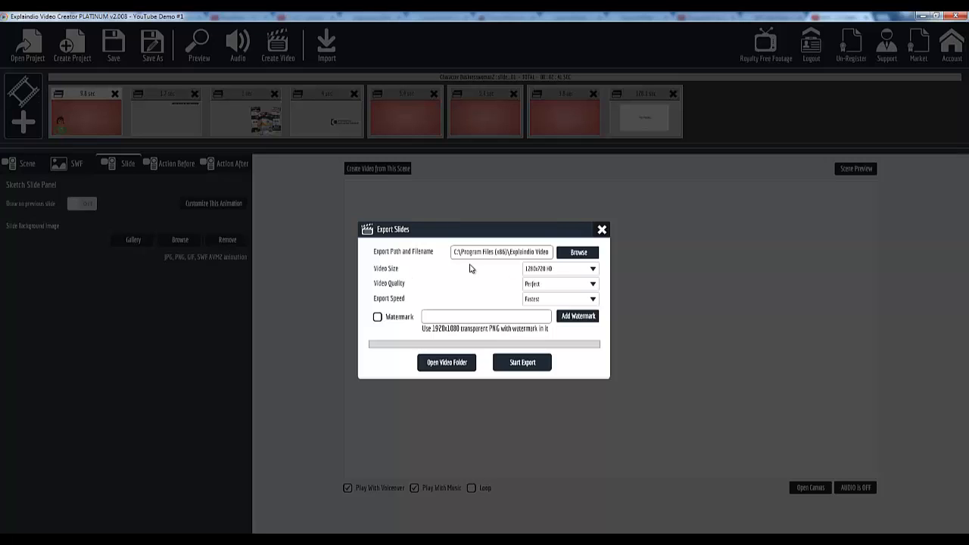
left_click_drag(485, 251, 563, 242)
left_click(530, 251)
left_click(578, 254)
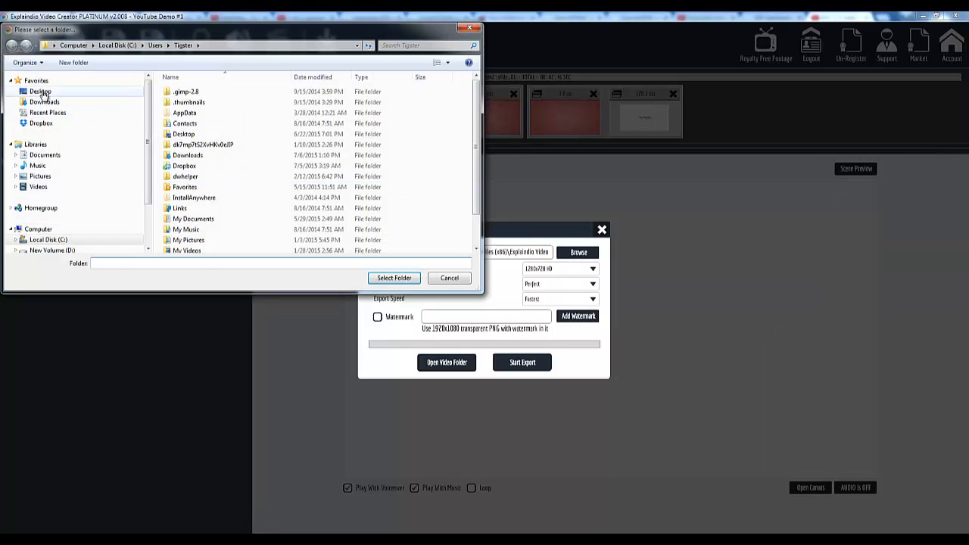
left_click(394, 278)
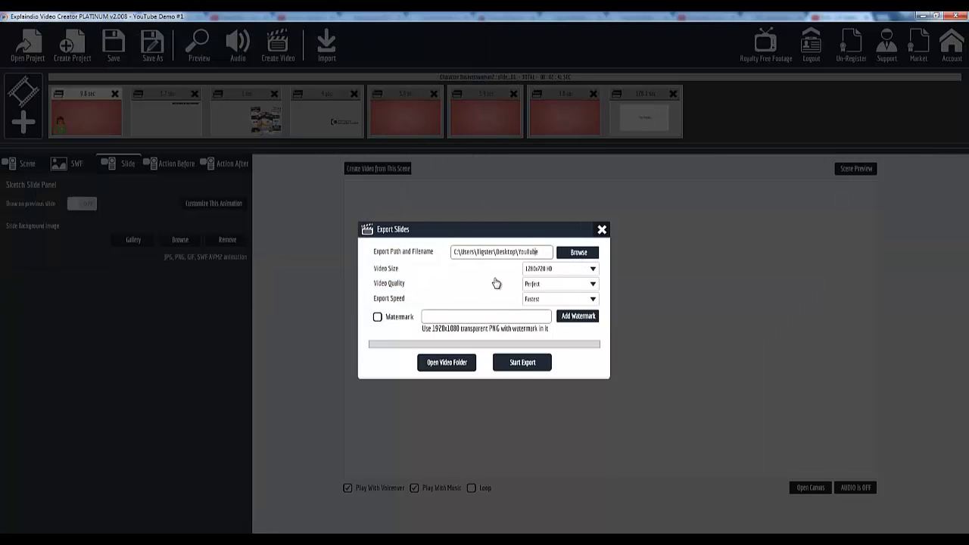
left_click(539, 271)
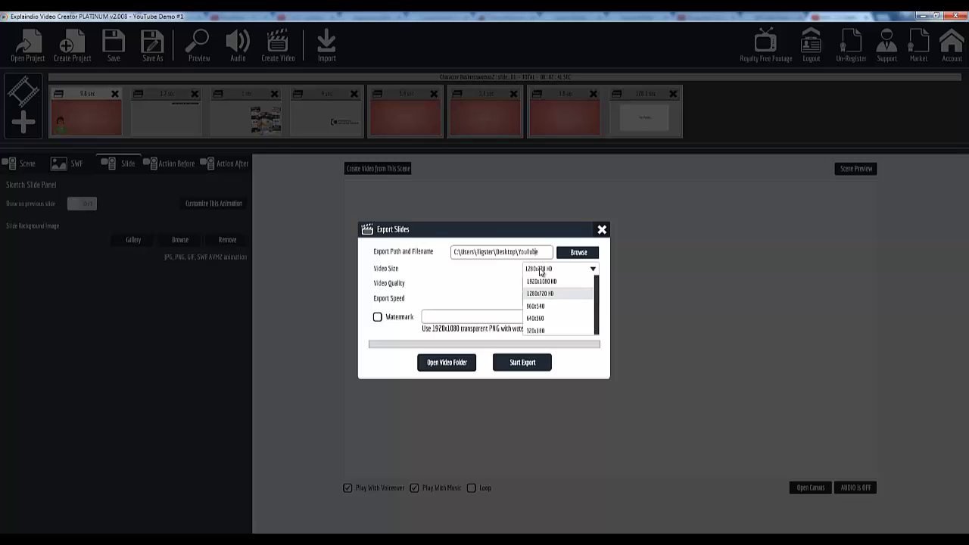
left_click(498, 276)
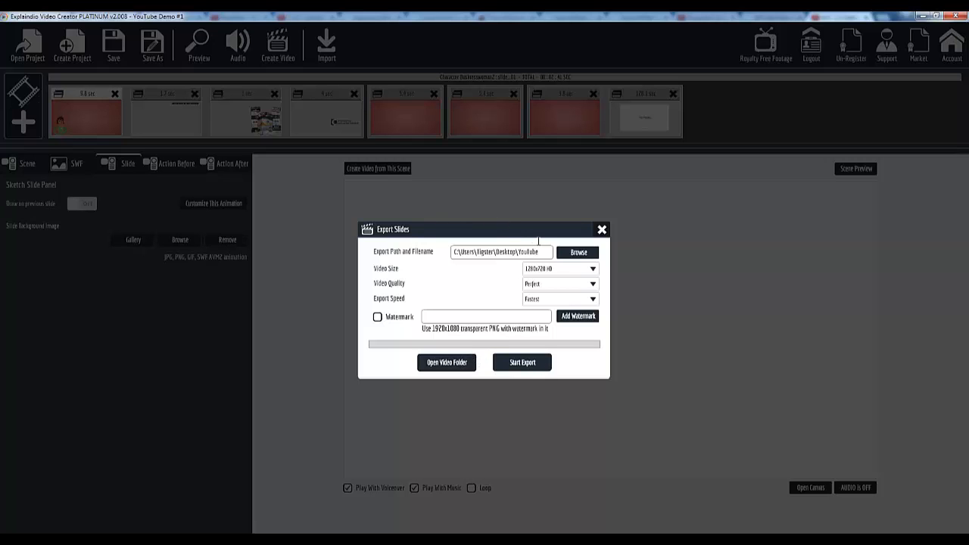
Step: Start the video export and save it to the Desktop as "YouTube Demo #1.mp4"
left_click(522, 363)
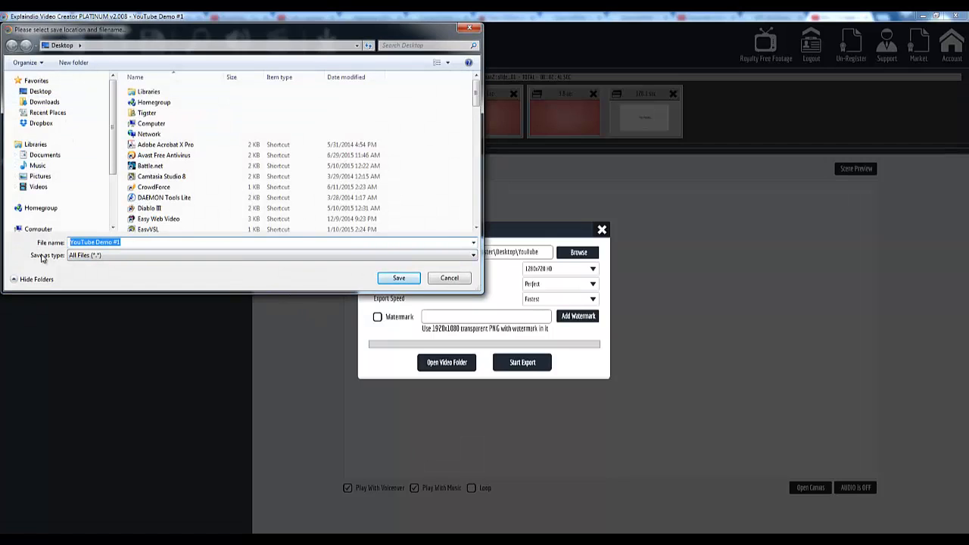
type("YT")
key("ctrl+z")
key("End")
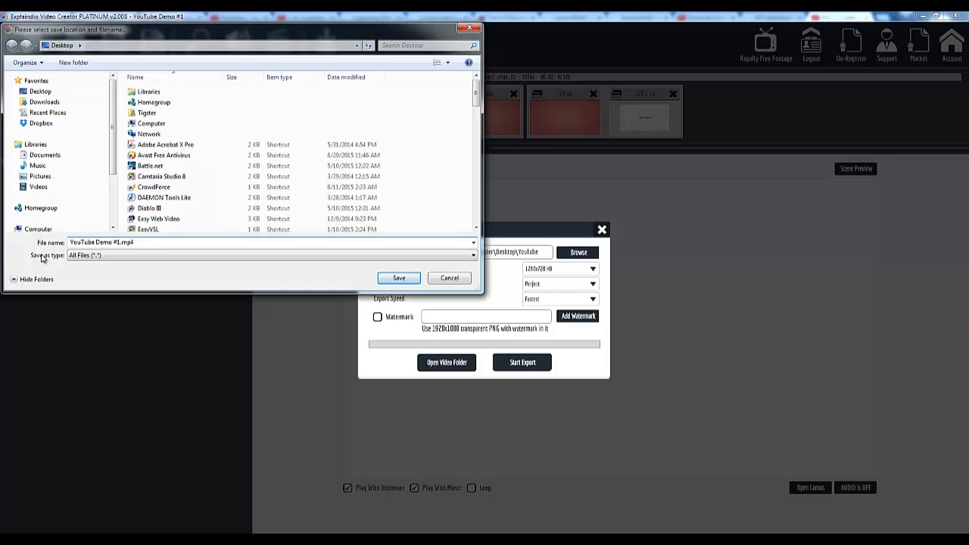
left_click_drag(292, 30, 455, 141)
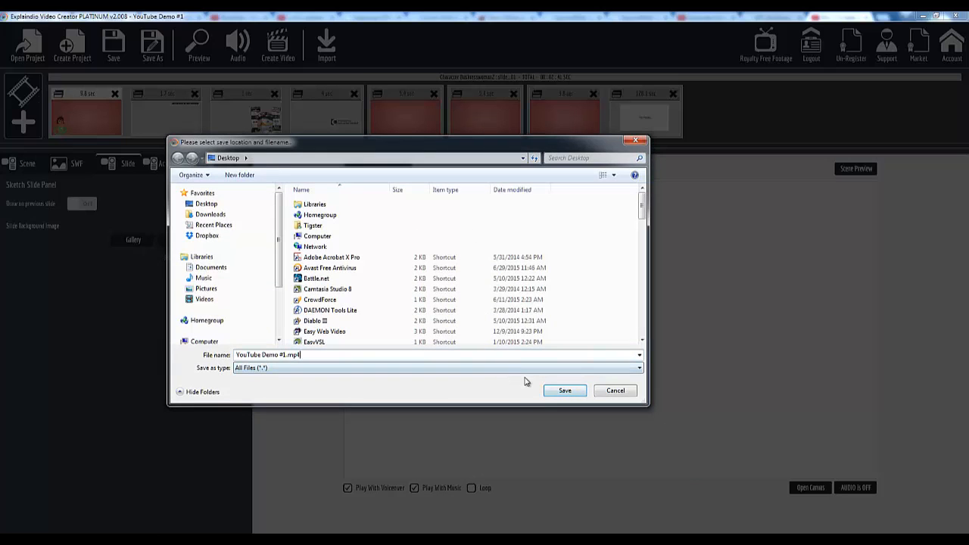
left_click(557, 392)
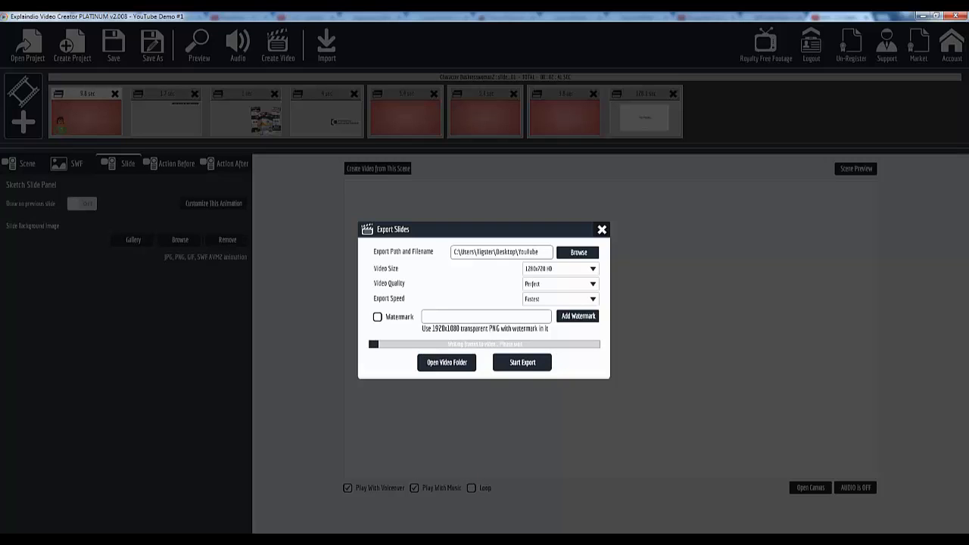
left_click(514, 510)
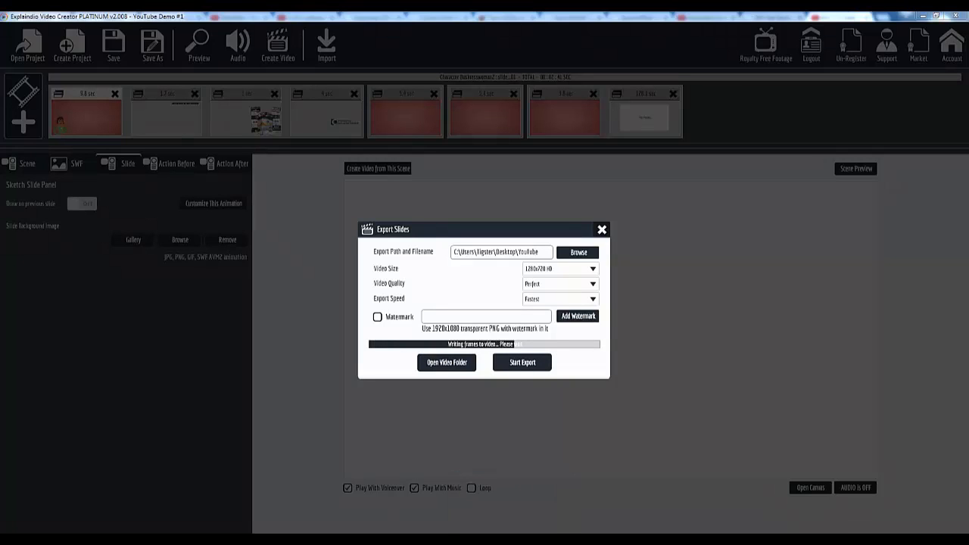
left_click(947, 499)
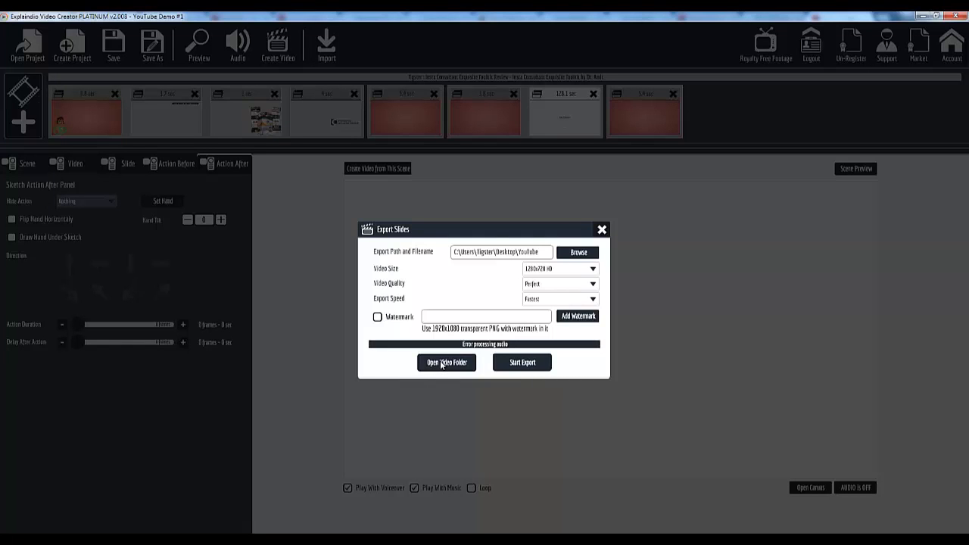
Step: Open the exported video's folder, sort the files by date modified and play "YouTube Demo #1_temp.mp4"
left_click(447, 362)
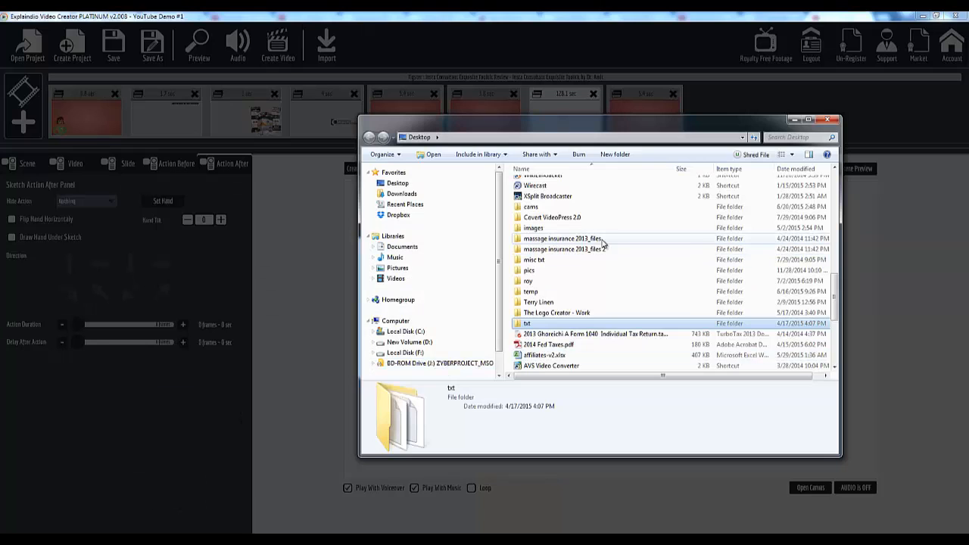
left_click(836, 183)
left_click(835, 178)
left_click(835, 179)
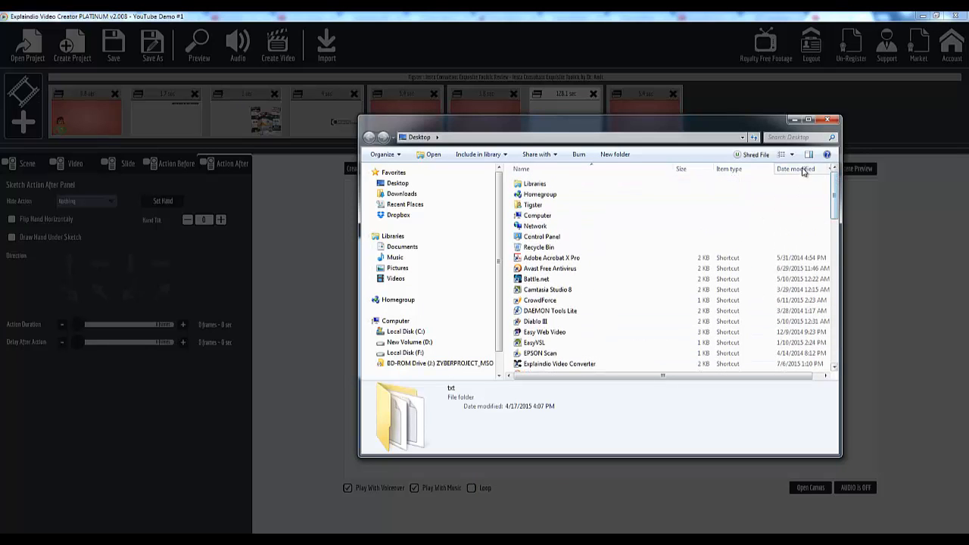
left_click(803, 172)
mouse_move(836, 214)
left_mouse_down()
mouse_move(834, 358)
mouse_move(833, 198)
left_mouse_up()
left_click(575, 184)
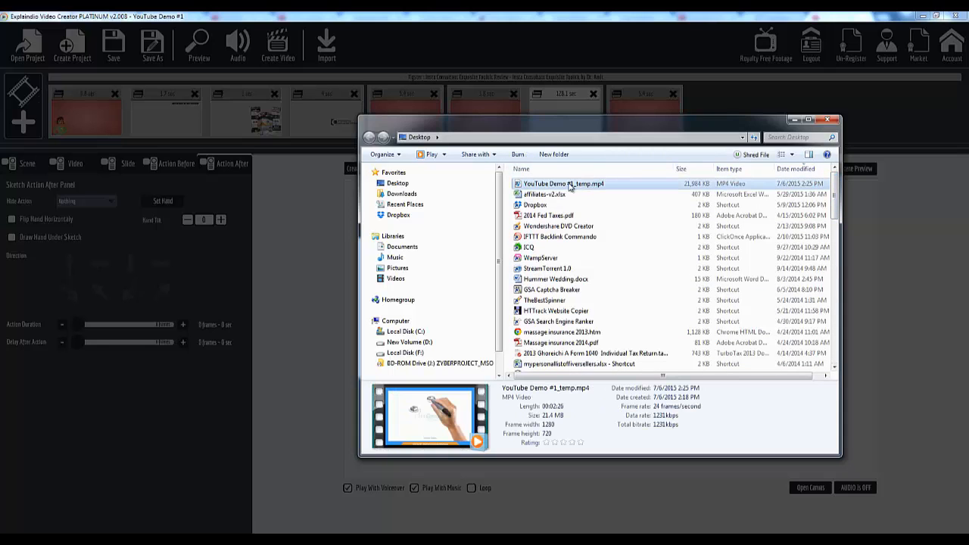
double_click(570, 184)
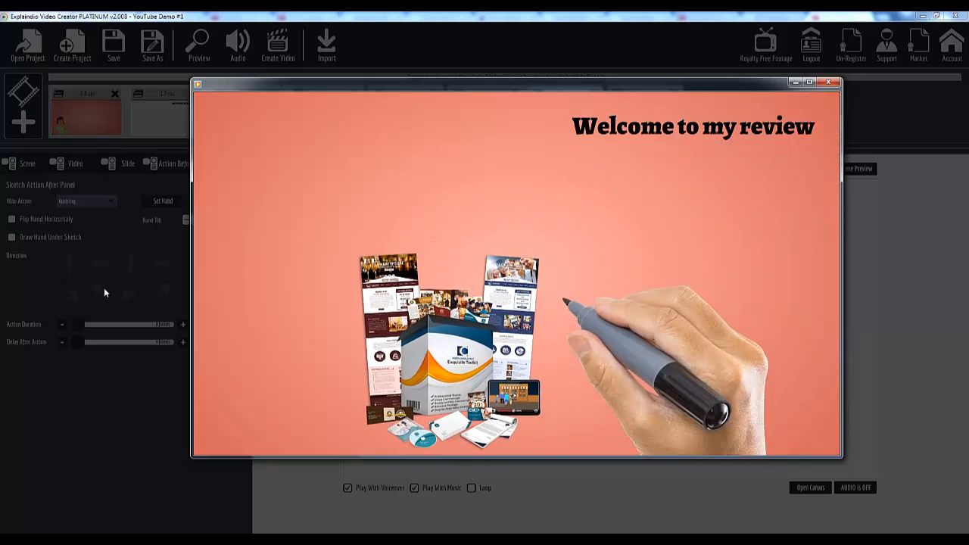
Step: Skim through the exported video up to its closing scene, and close the player and the export window
mouse_move(225, 223)
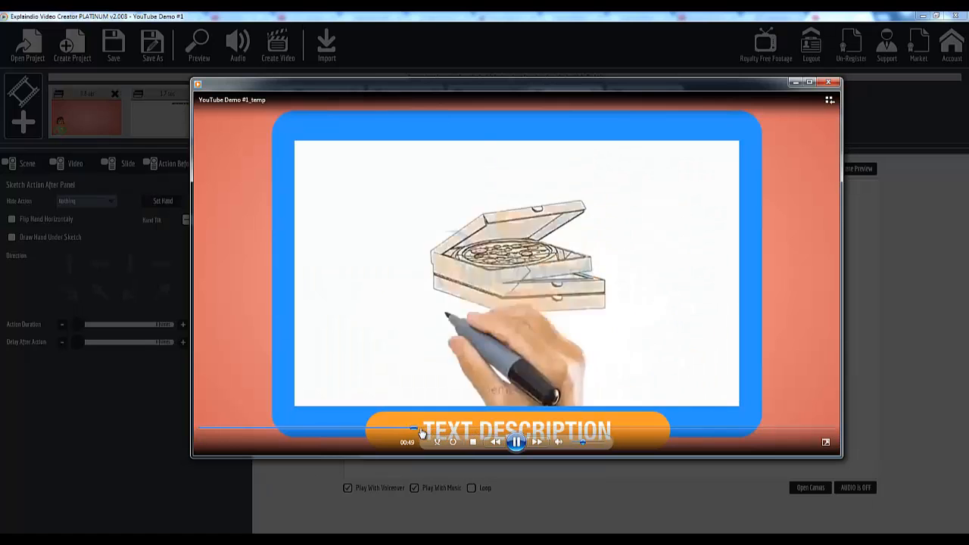
left_click_drag(422, 432, 607, 431)
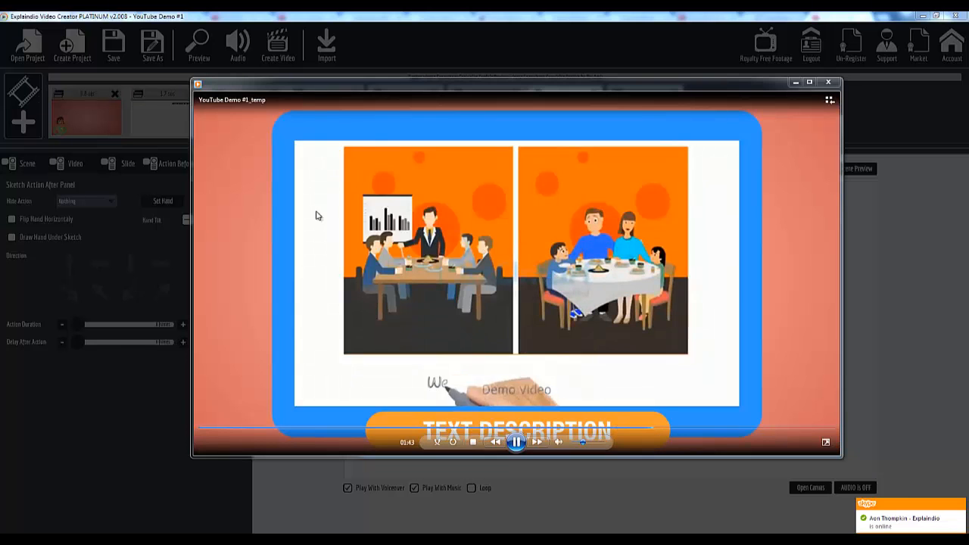
left_click(692, 430)
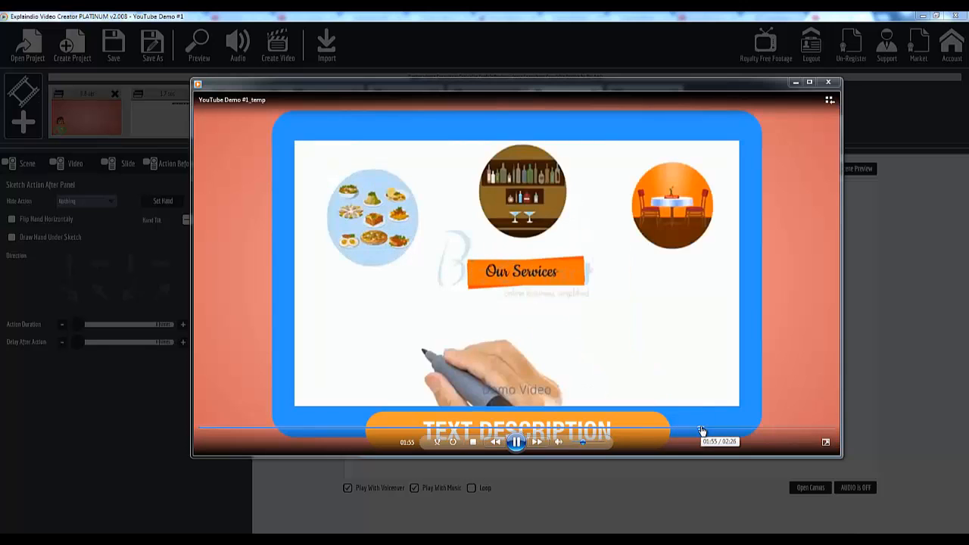
left_click(731, 431)
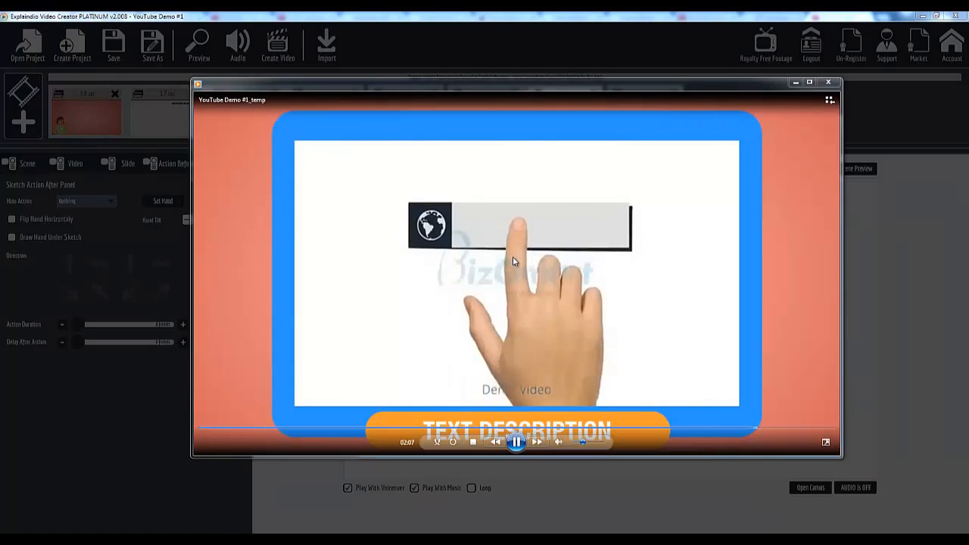
left_click(776, 429)
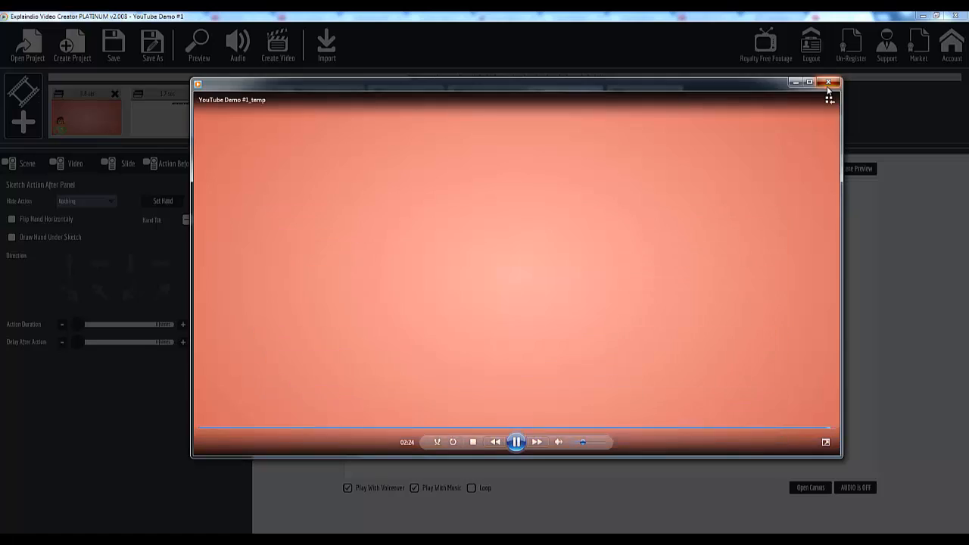
left_click(828, 84)
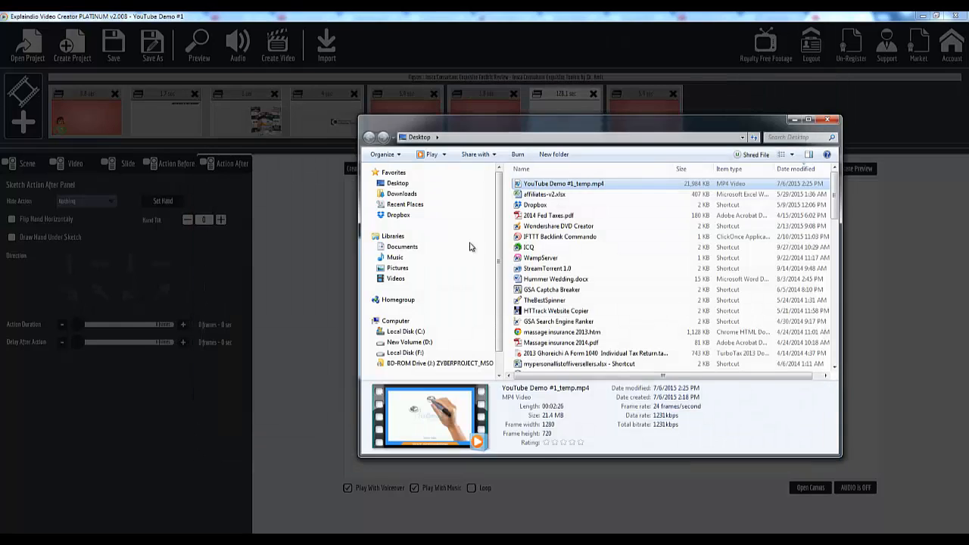
left_click(546, 12)
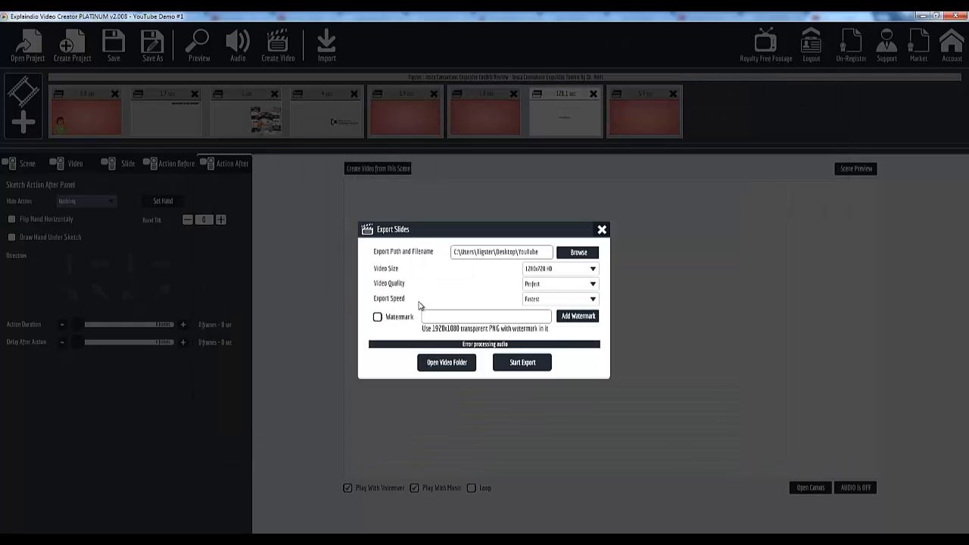
left_click(602, 231)
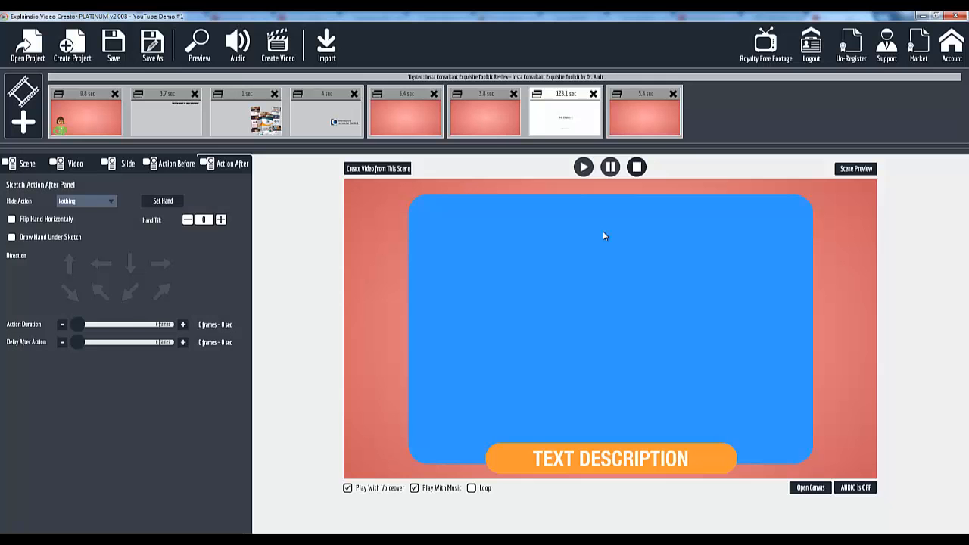